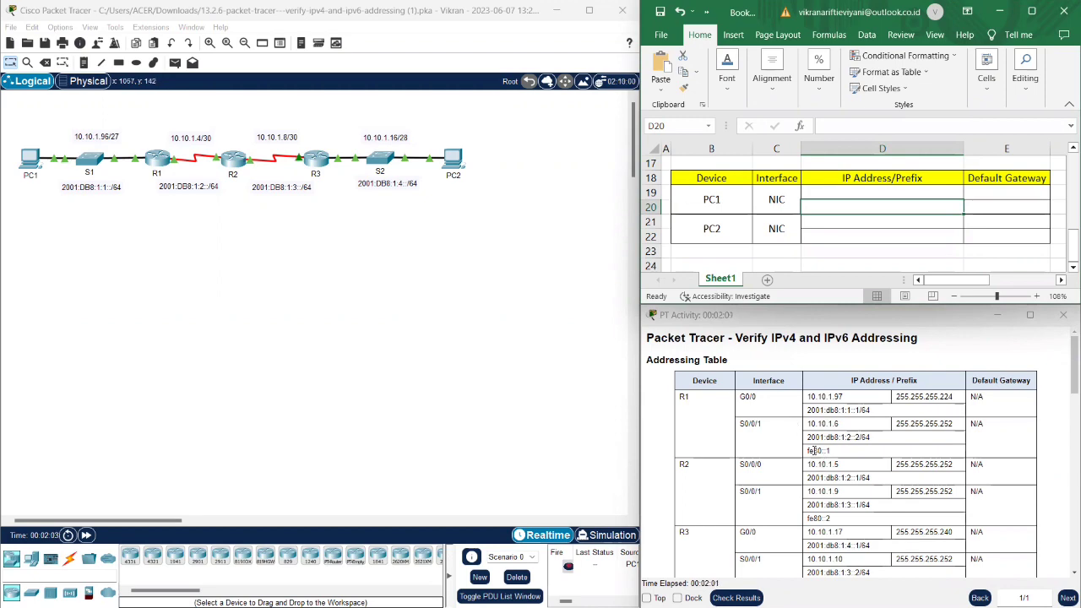
Read through the activity's addressing table, objectives, background and the Part 1 instructions for verifying IPv4 and IPv6 addressing
scroll(814, 450, "down", 5)
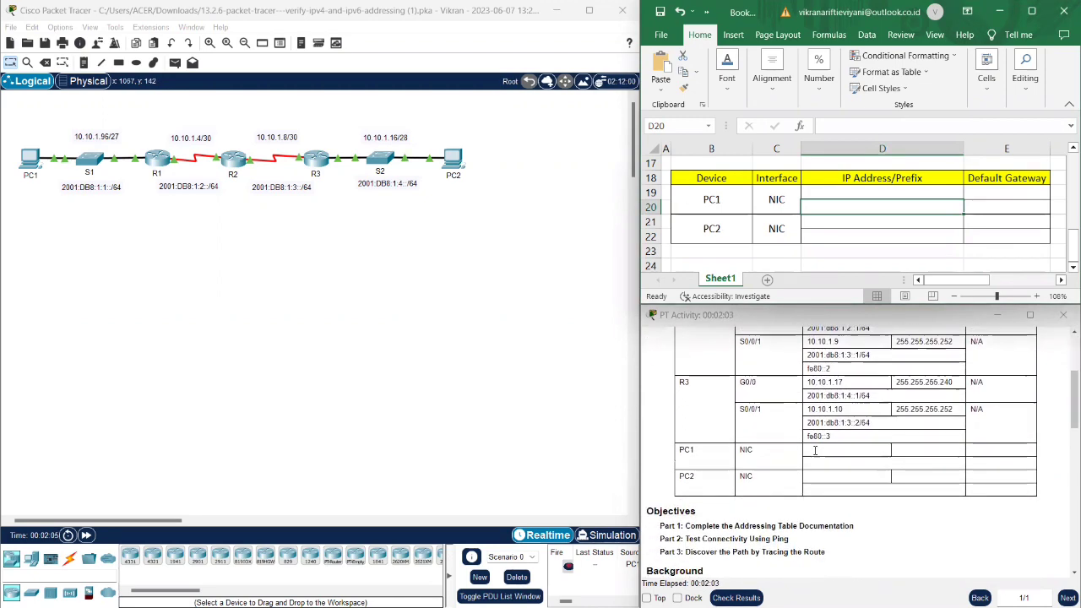
scroll(815, 451, "down", 1)
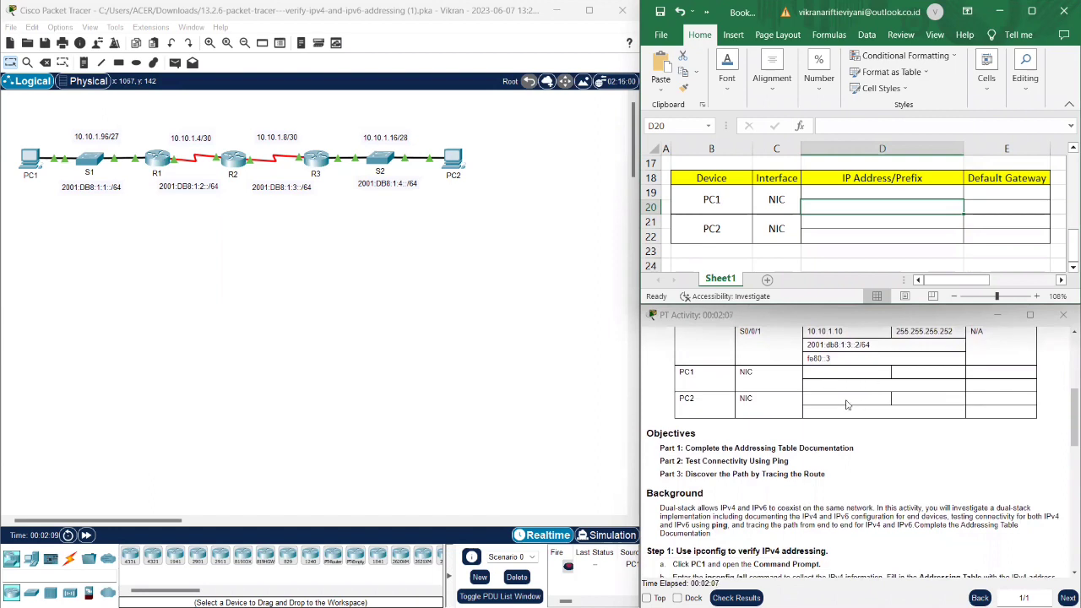
scroll(858, 386, "up", 1)
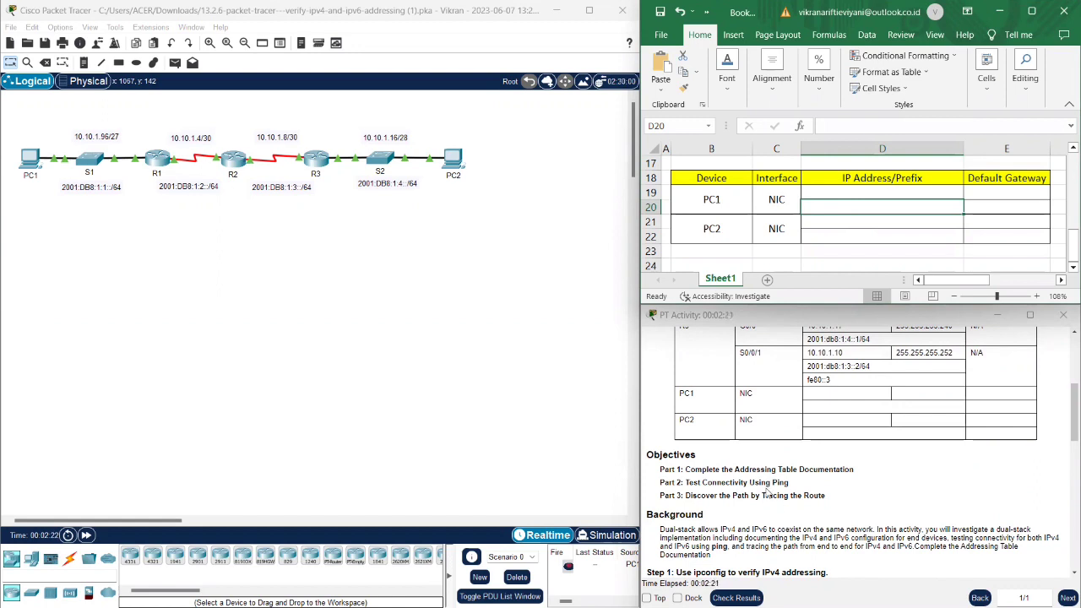
scroll(767, 491, "down", 2)
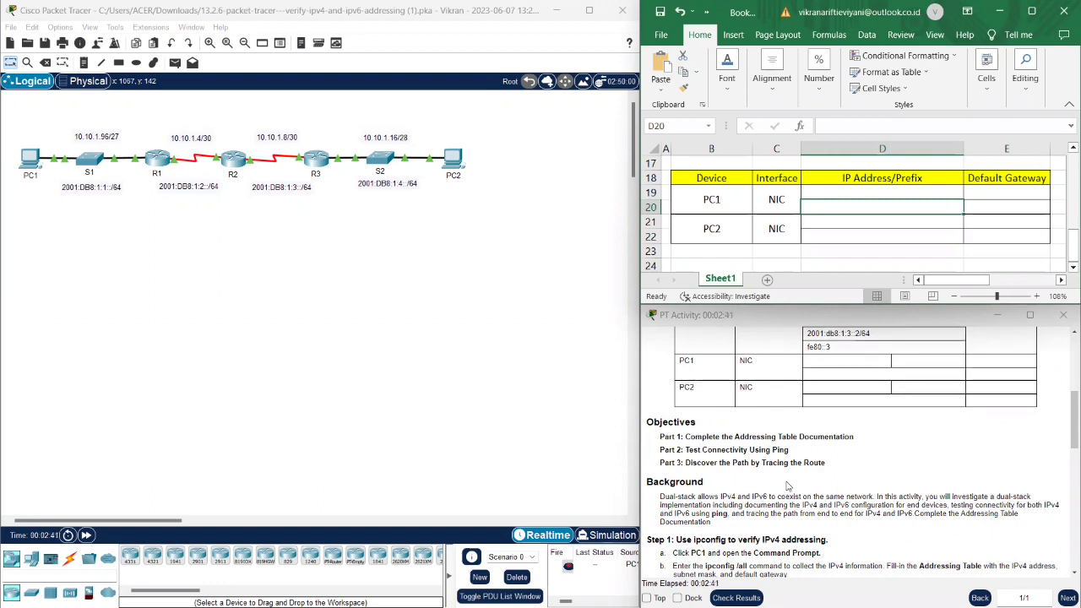
scroll(787, 486, "down", 4)
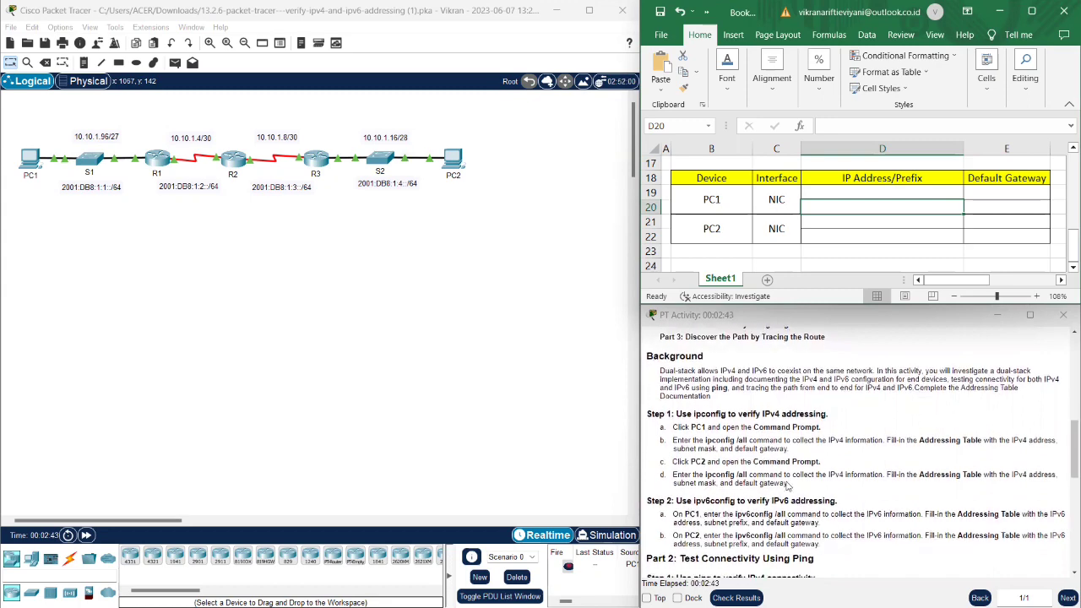
scroll(787, 486, "down", 1)
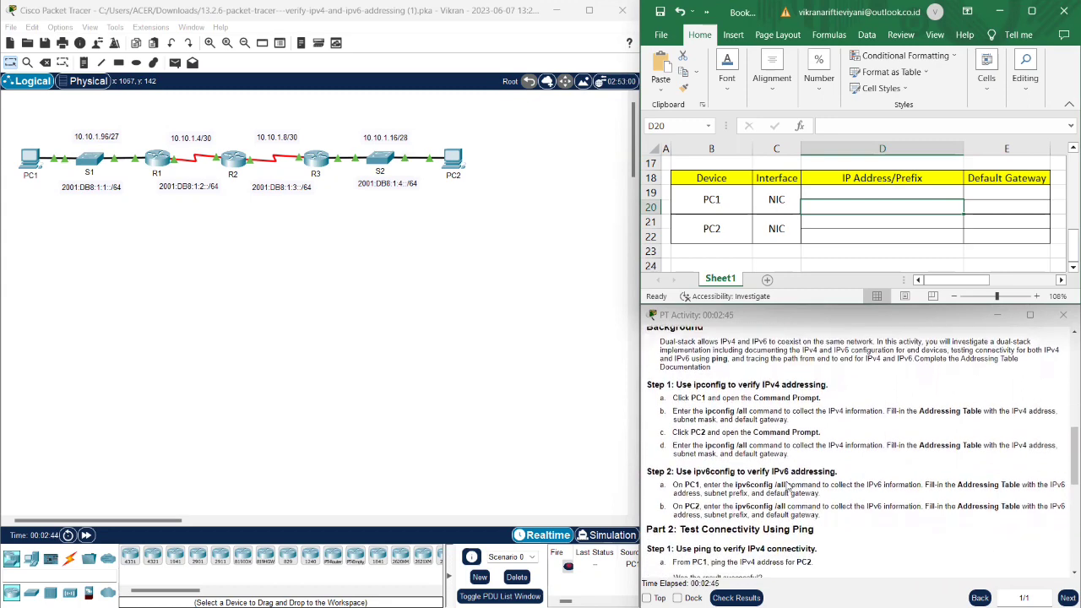
scroll(787, 485, "up", 2)
scroll(787, 485, "down", 2)
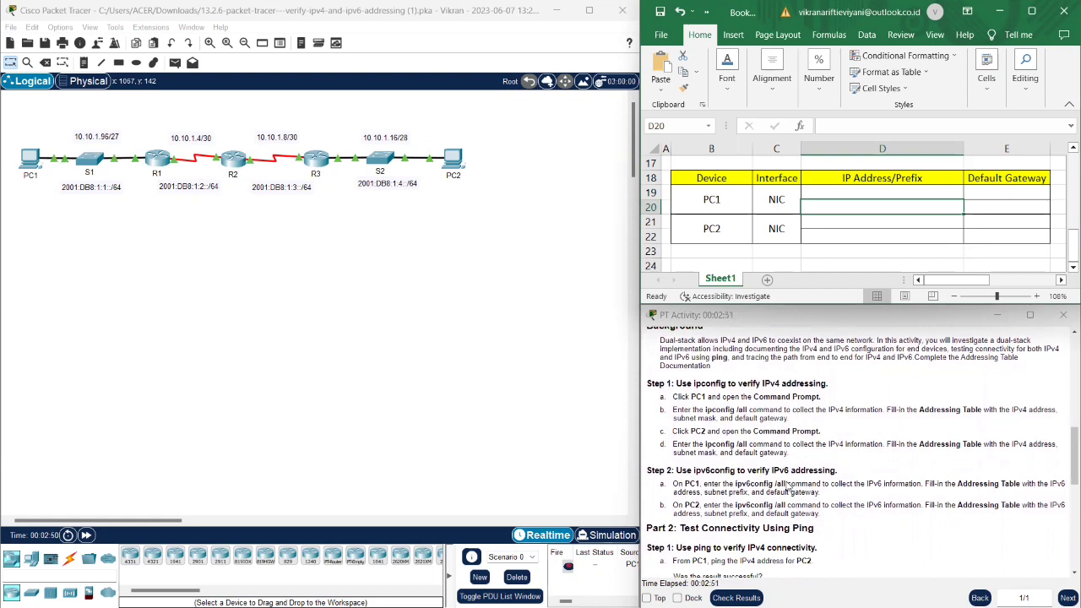
Open the Command Prompt on PC1 and run the ipconfig /all command from the activity instructions
left_click(34, 165)
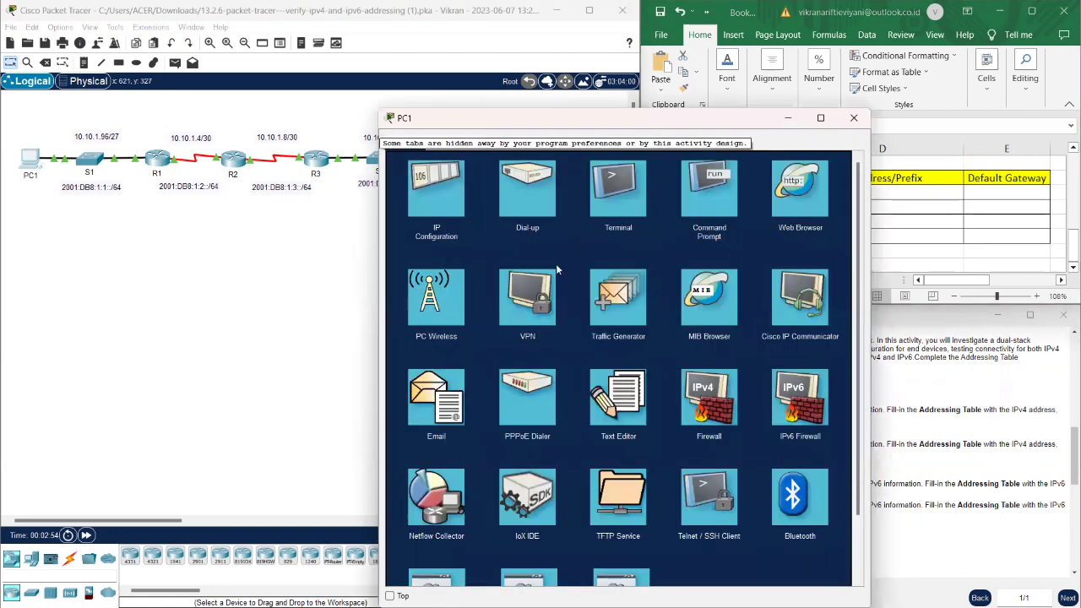
left_click_drag(673, 121, 352, 105)
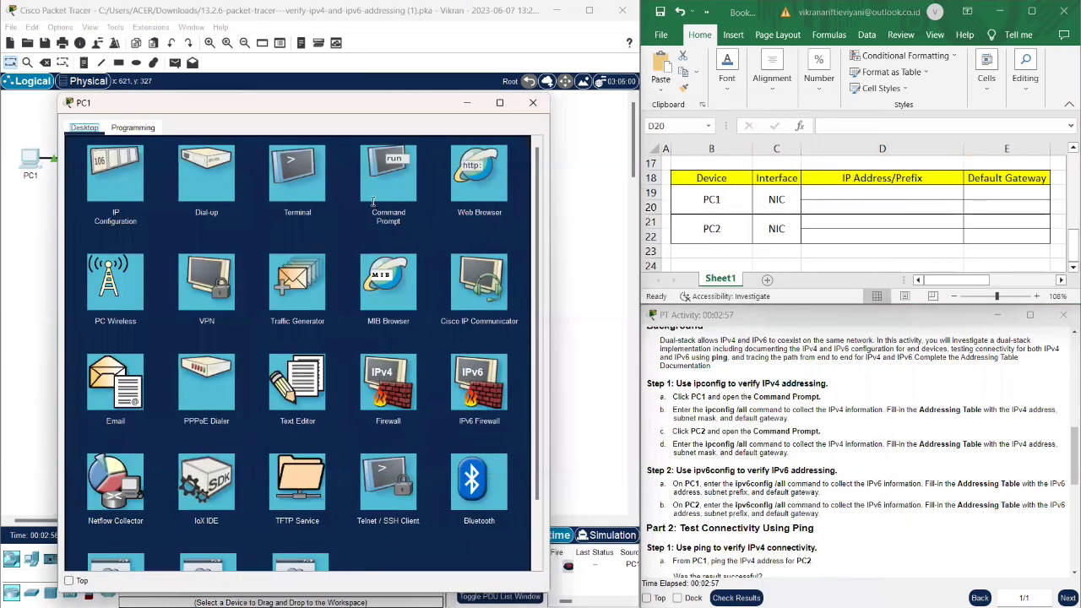
left_click(373, 201)
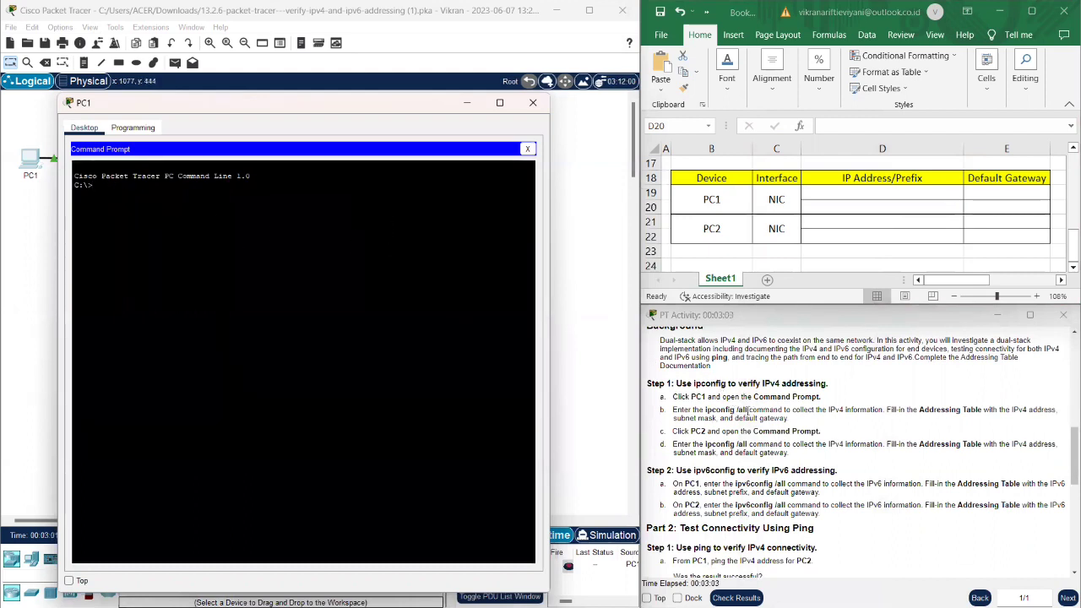
left_click_drag(748, 410, 705, 410)
key("ctrl+c")
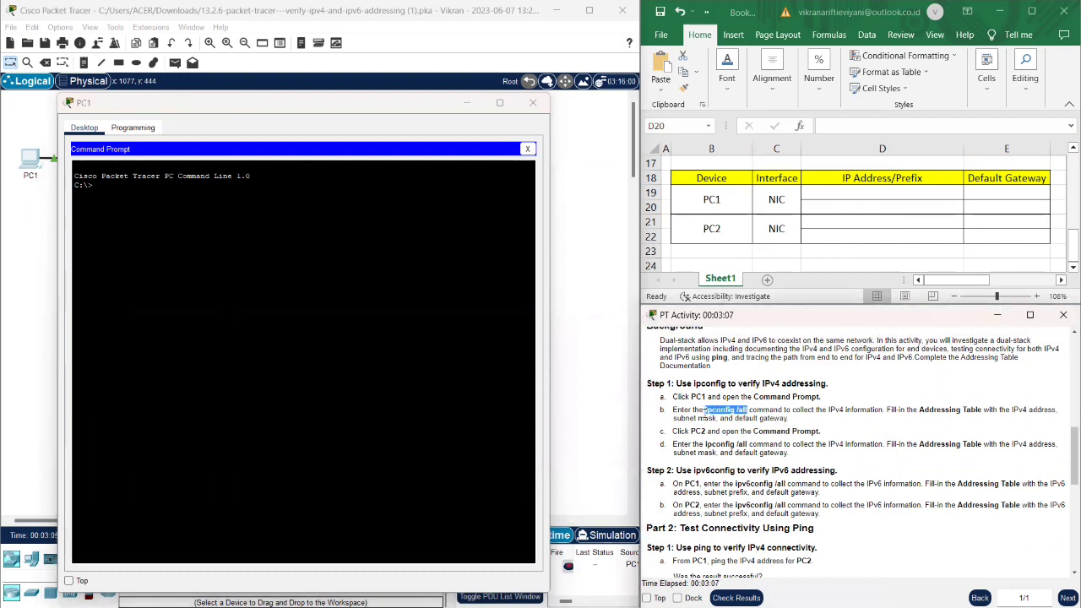
left_click(100, 185)
right_click(100, 186)
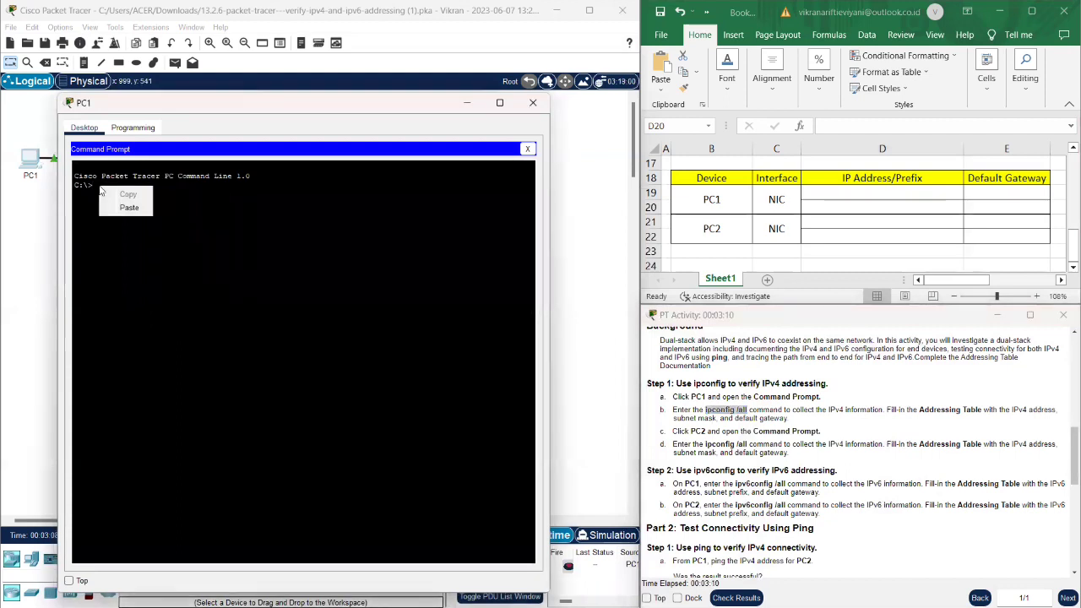
left_click(144, 211)
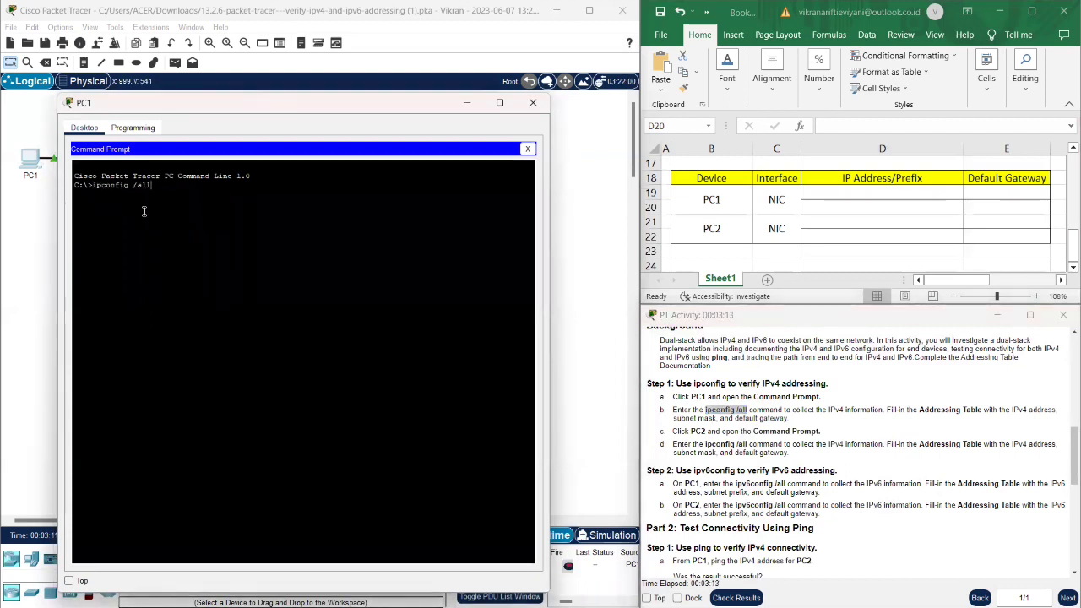
key("Return")
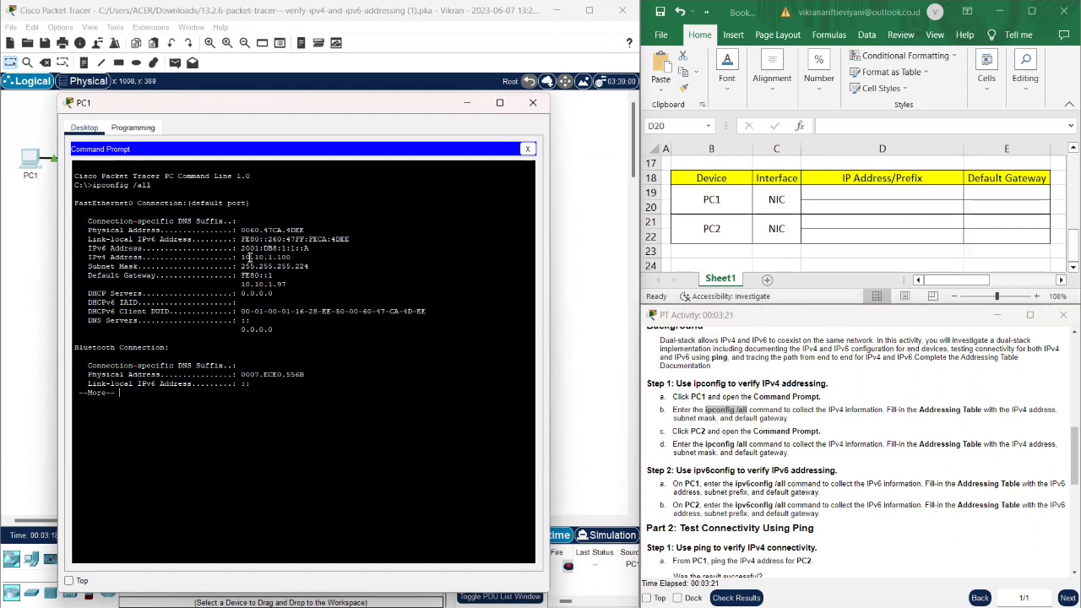
Copy PC1's IPv4 address into its first IP Address/Prefix cell (D19) in the Excel sheet as "10.10.1.100 /"
left_click_drag(295, 257, 241, 256)
key("ctrl+c")
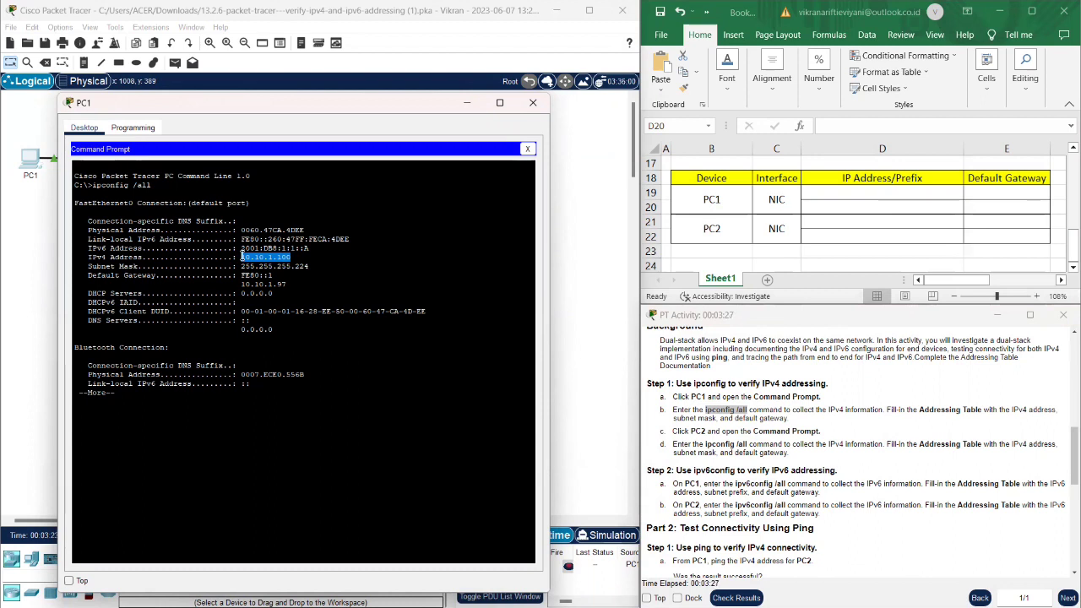
right_click(241, 257)
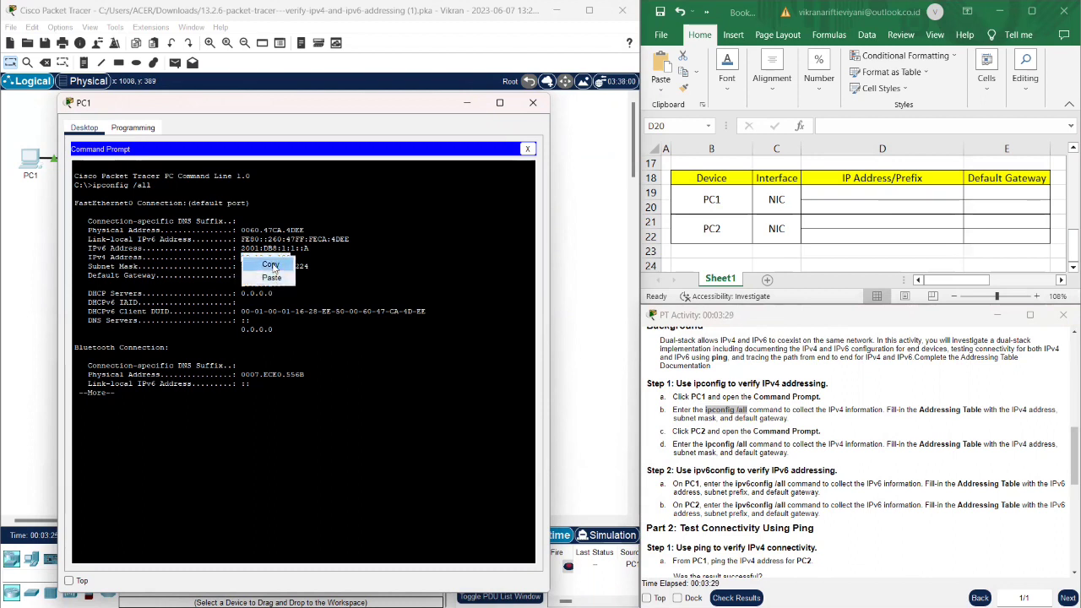
left_click(263, 261)
left_click(858, 204)
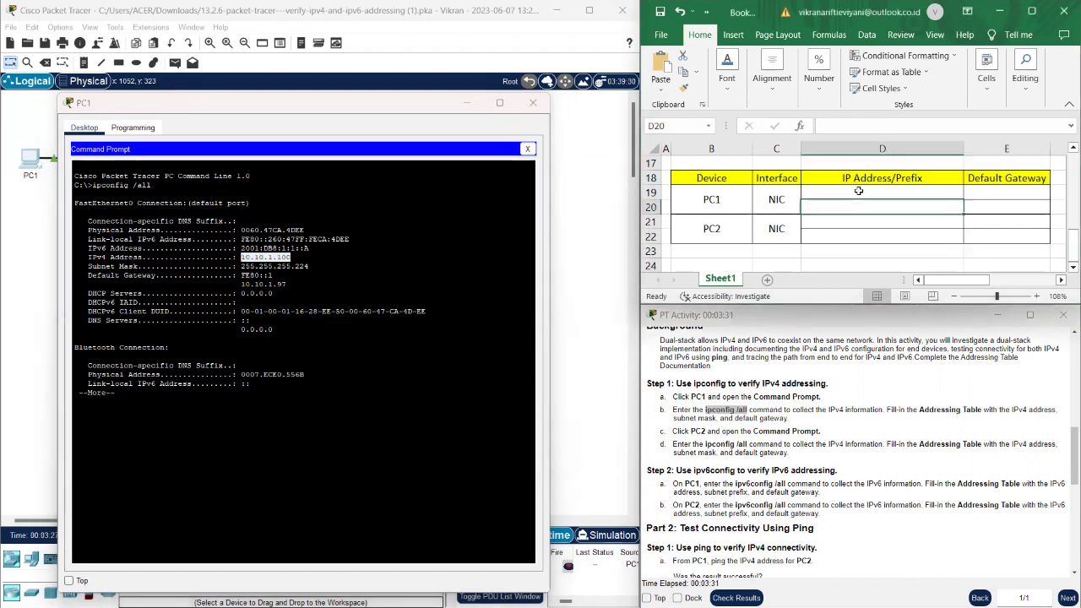
double_click(858, 191)
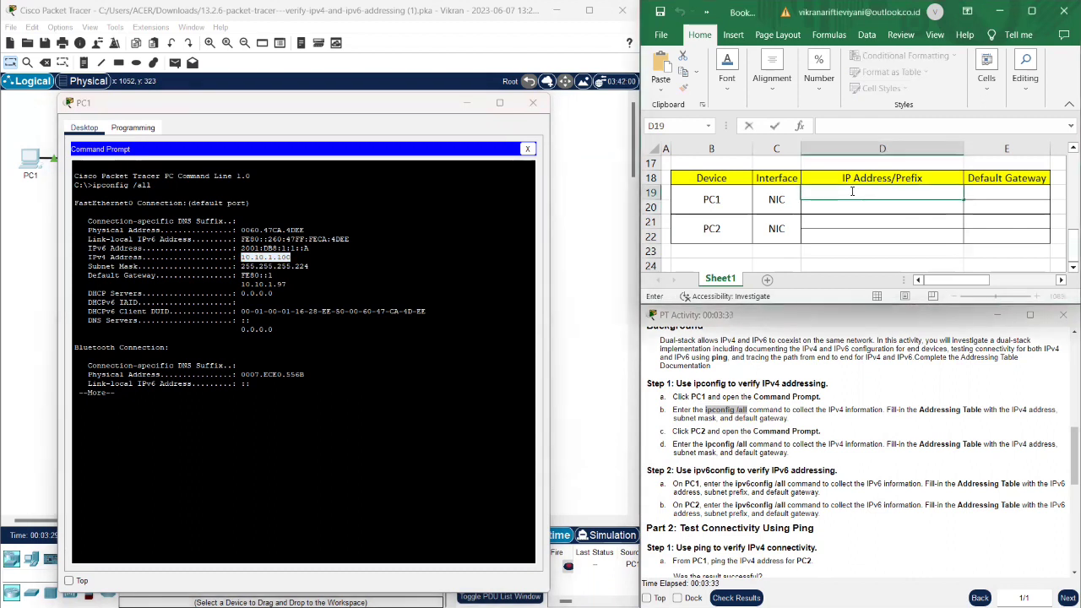
key("ctrl+v")
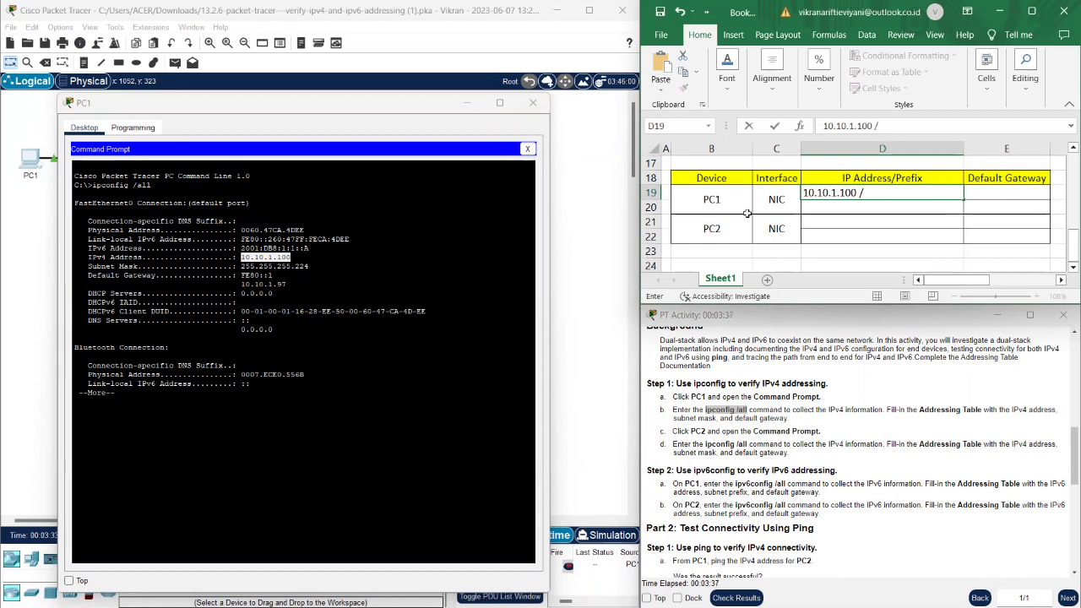
Append PC1's subnet mask 255.255.255.224 from the ipconfig output after the slash in cell D19
left_click(309, 266)
left_click_drag(309, 266, 243, 266)
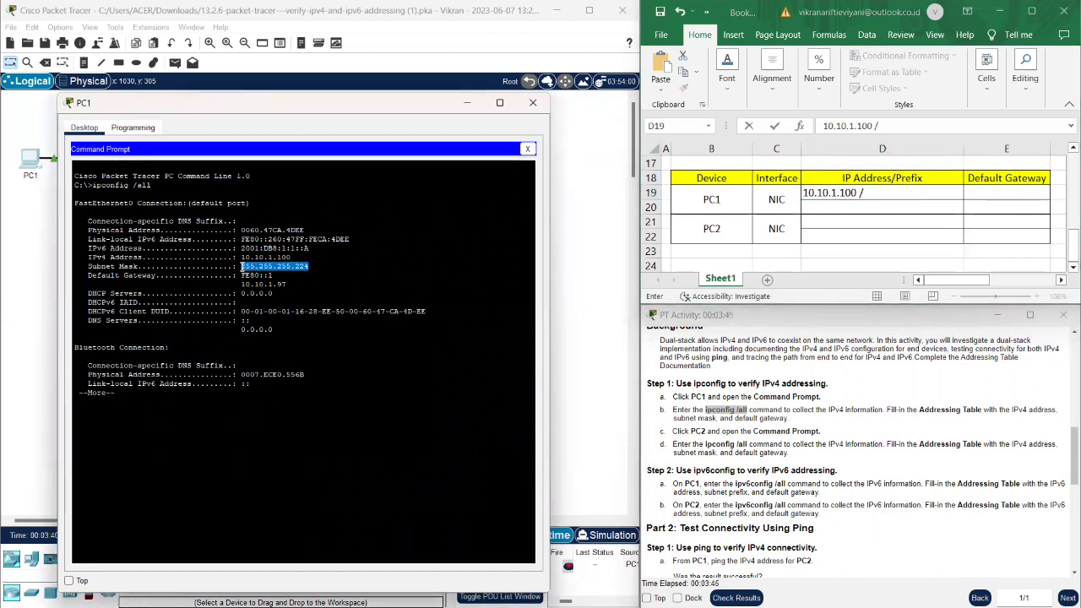
right_click(242, 267)
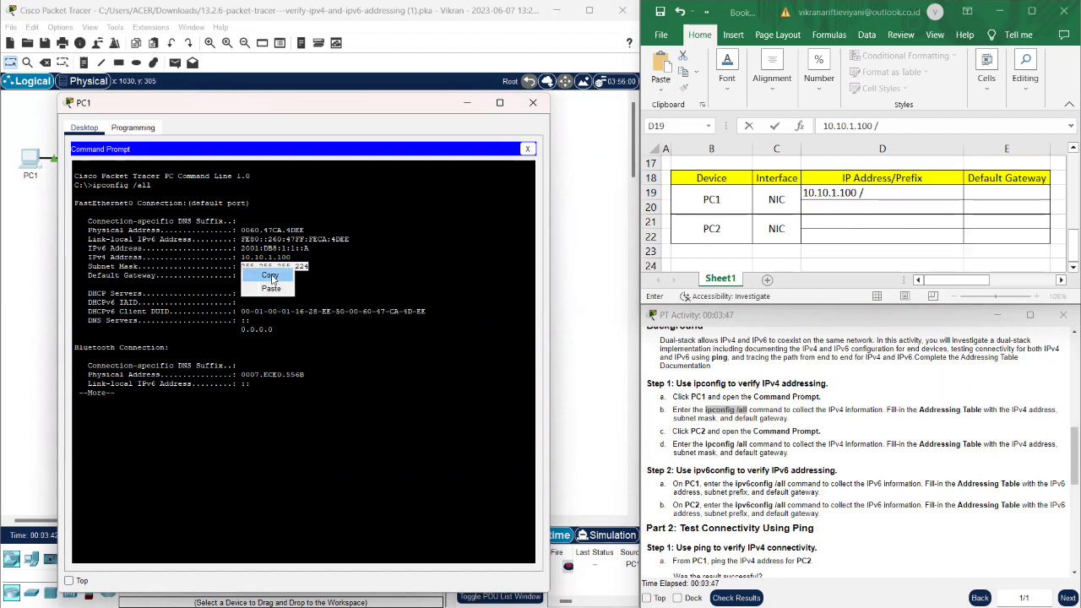
left_click(271, 276)
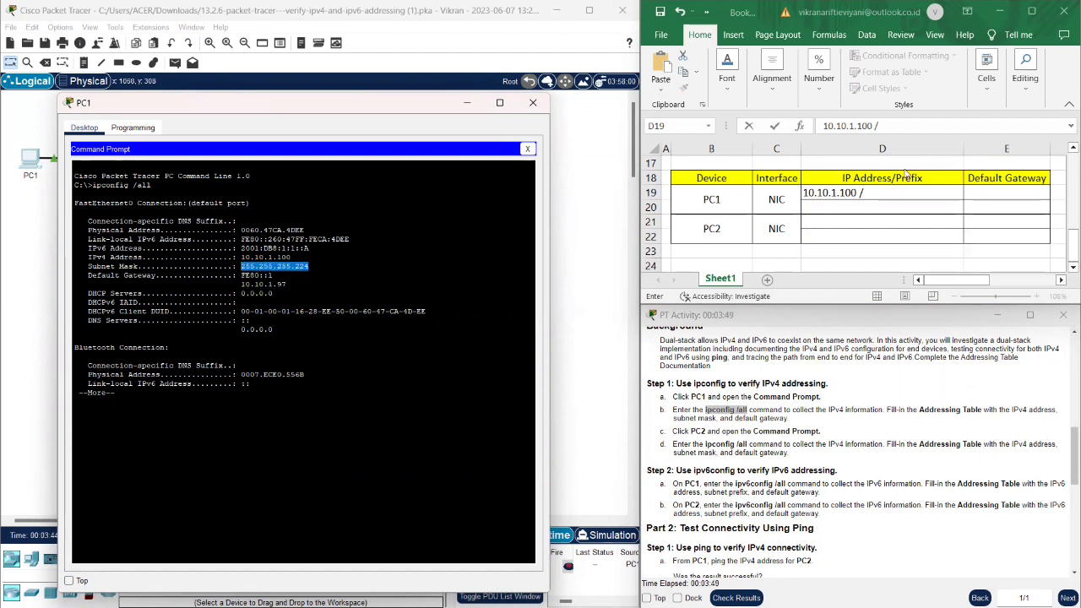
left_click(864, 193)
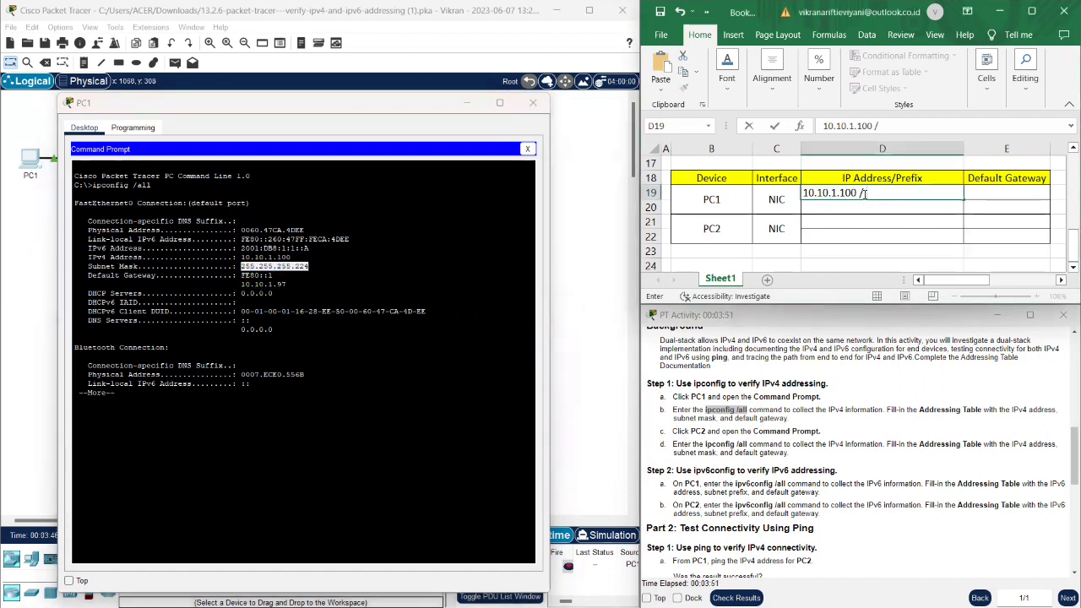
key("ctrl+v")
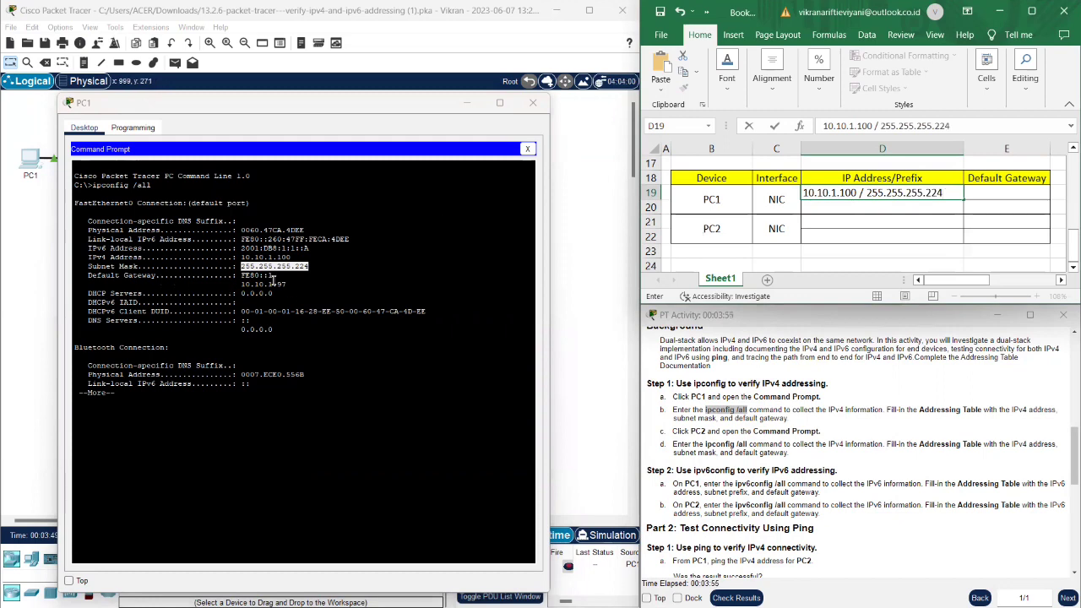
Copy PC1's IPv4 default gateway 10.10.1.97 into Default Gateway cell E19, and close the PC1 window
left_click_drag(287, 285, 242, 288)
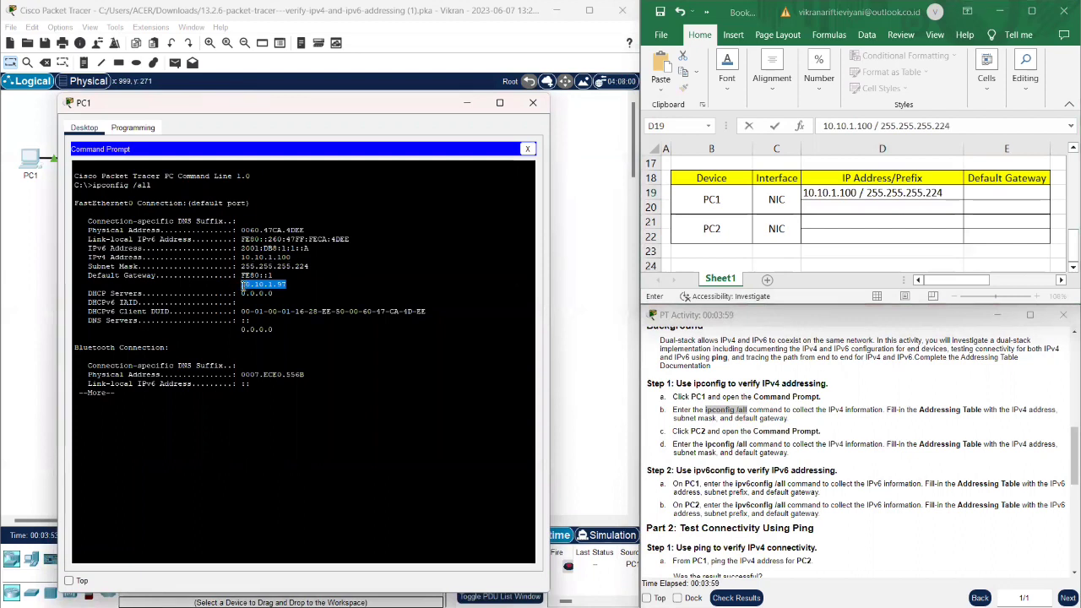
right_click(242, 288)
left_click(269, 292)
left_click(986, 192)
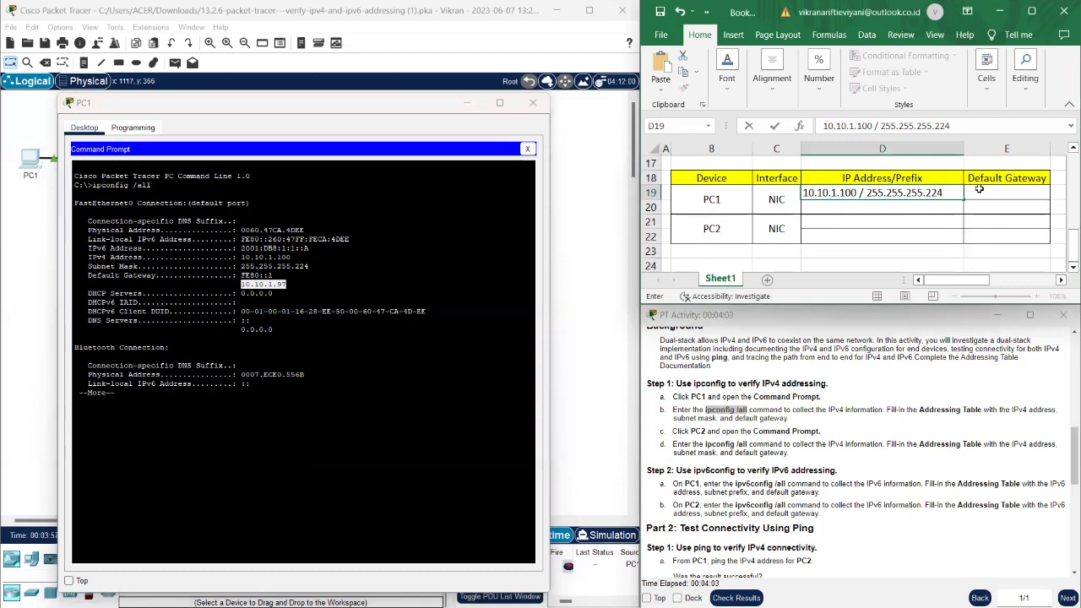
left_click(987, 192)
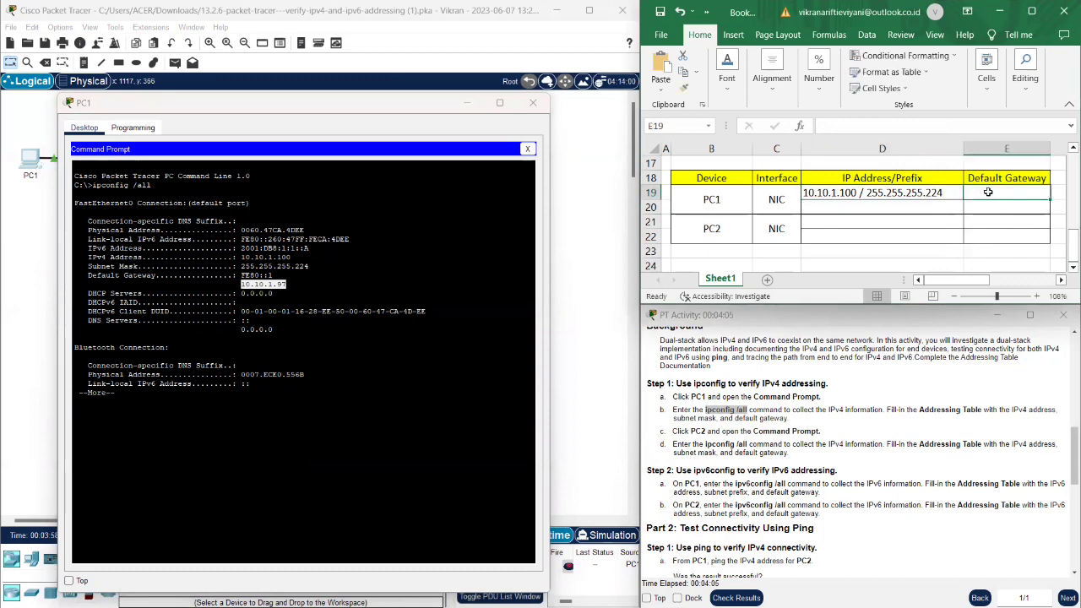
key("ctrl+v")
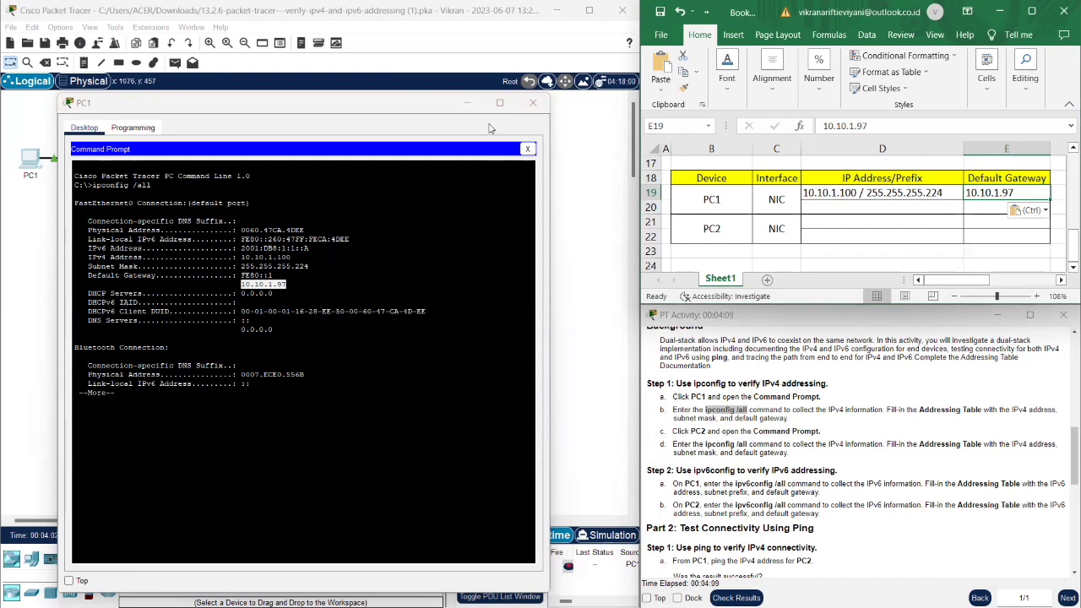
left_click(533, 102)
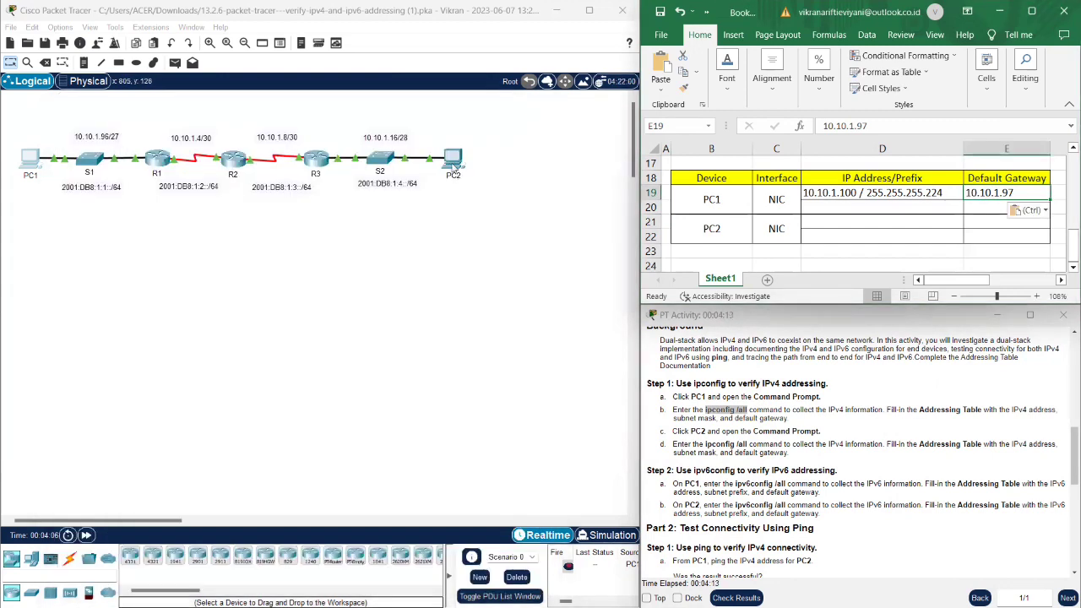
Open the Command Prompt on PC2 and run ipconfig /all there
left_click(455, 168)
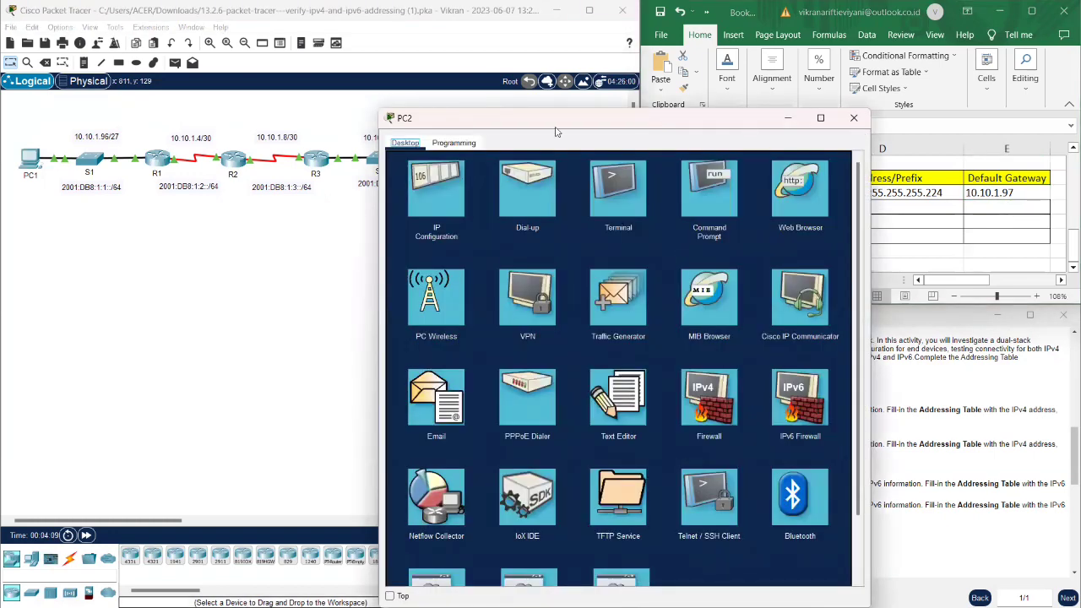
left_click_drag(553, 127, 221, 103)
left_click(372, 186)
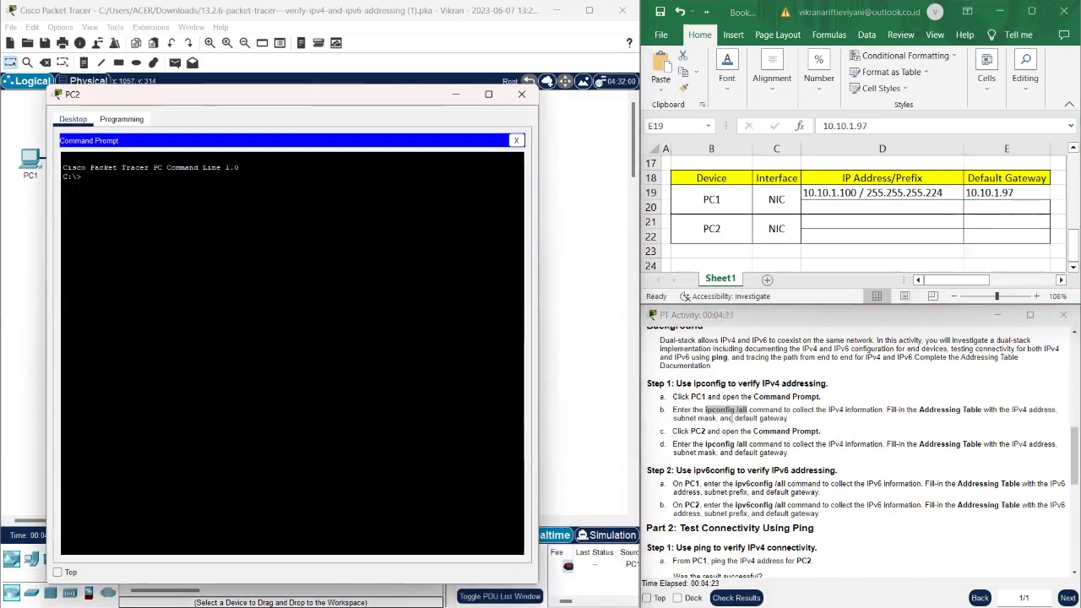
left_click_drag(747, 411, 704, 411)
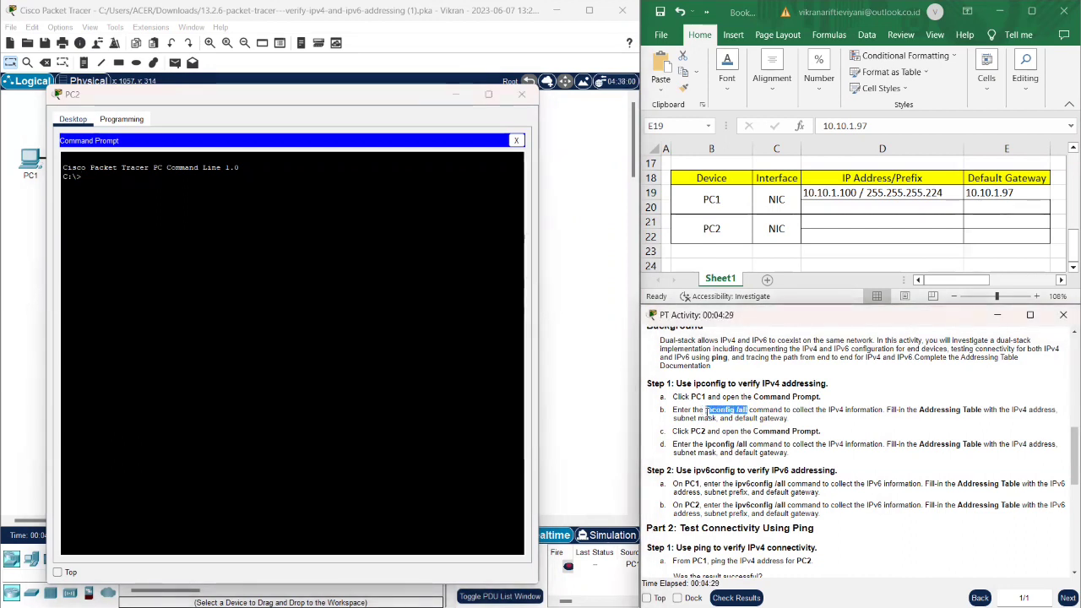
left_click(95, 183)
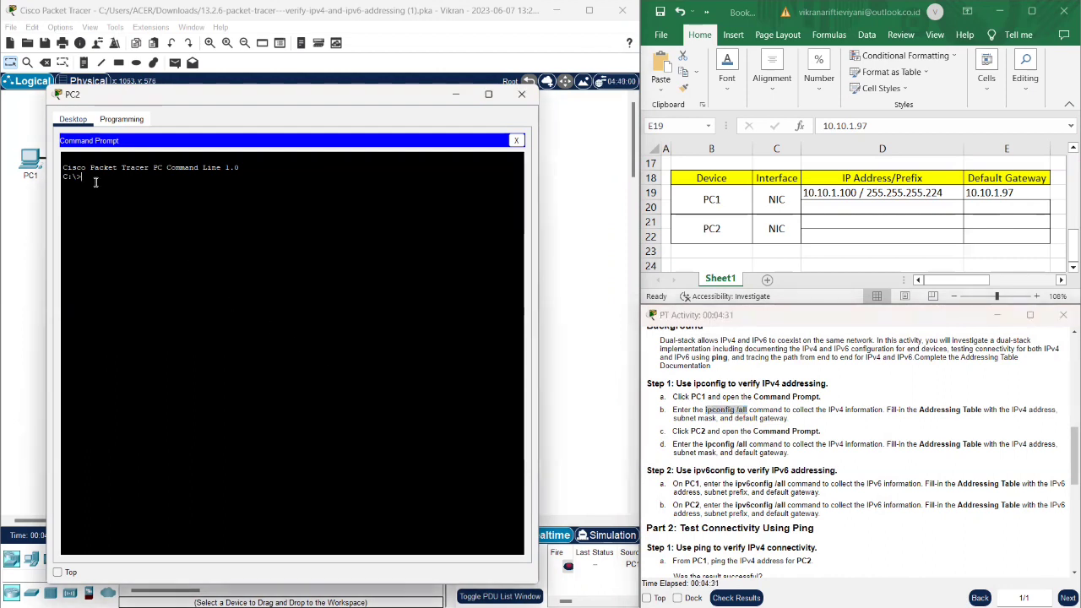
right_click(96, 183)
left_click(124, 205)
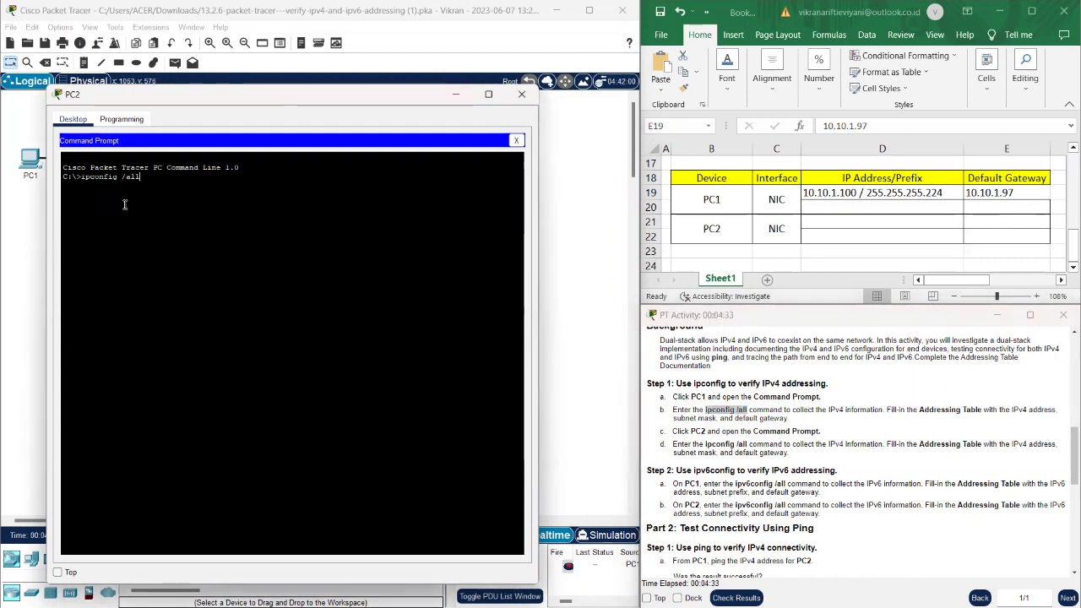
key("Return")
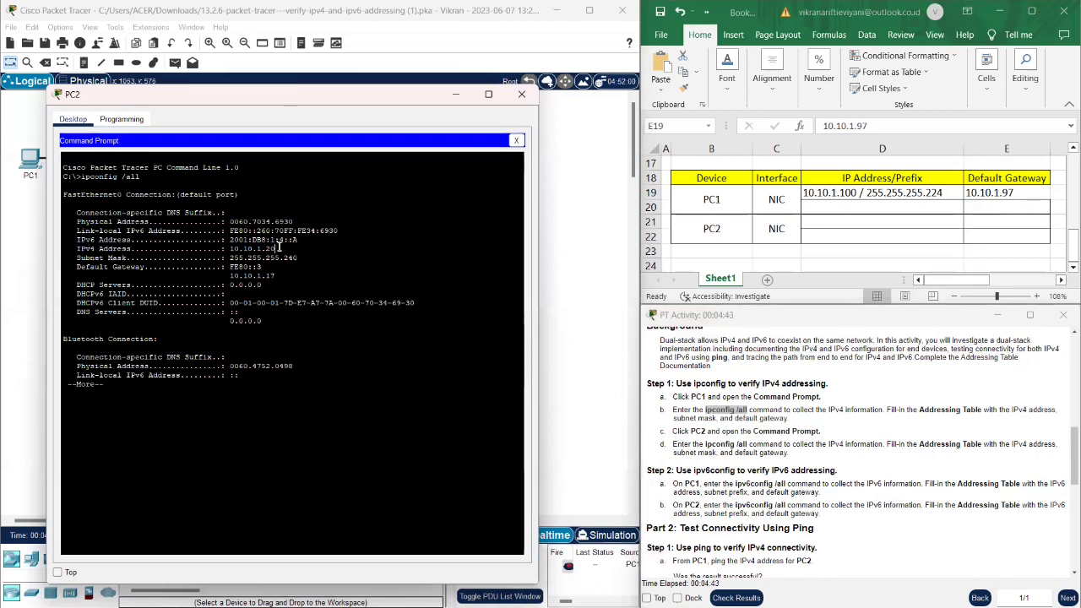
Copy PC2's IPv4 address into its first IP Address/Prefix cell (D21) in the Excel sheet as "10.10.1.20 /"
left_click_drag(279, 247, 231, 250)
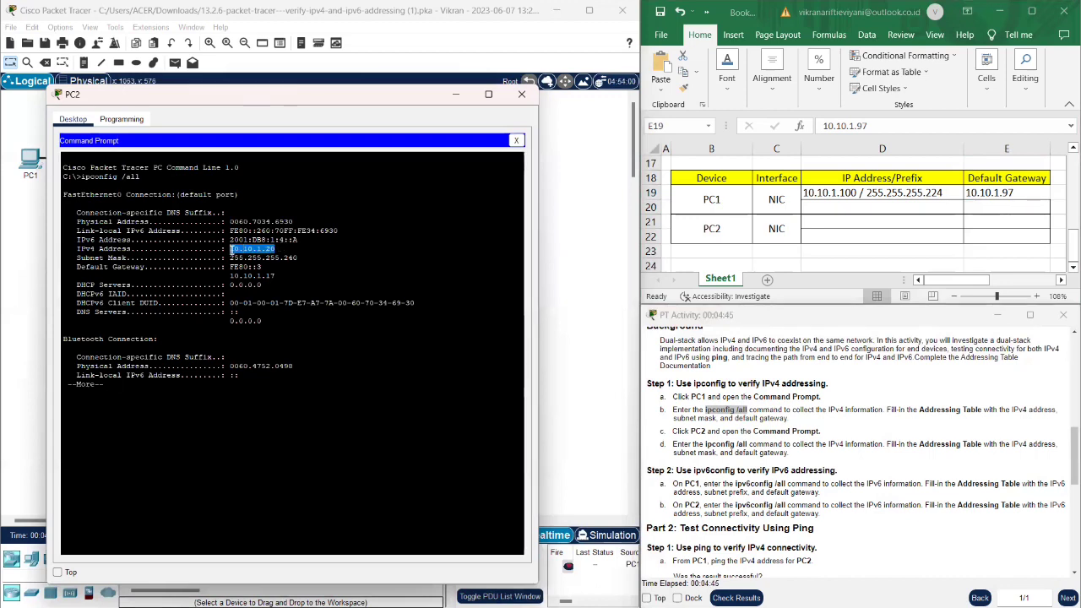
right_click(232, 250)
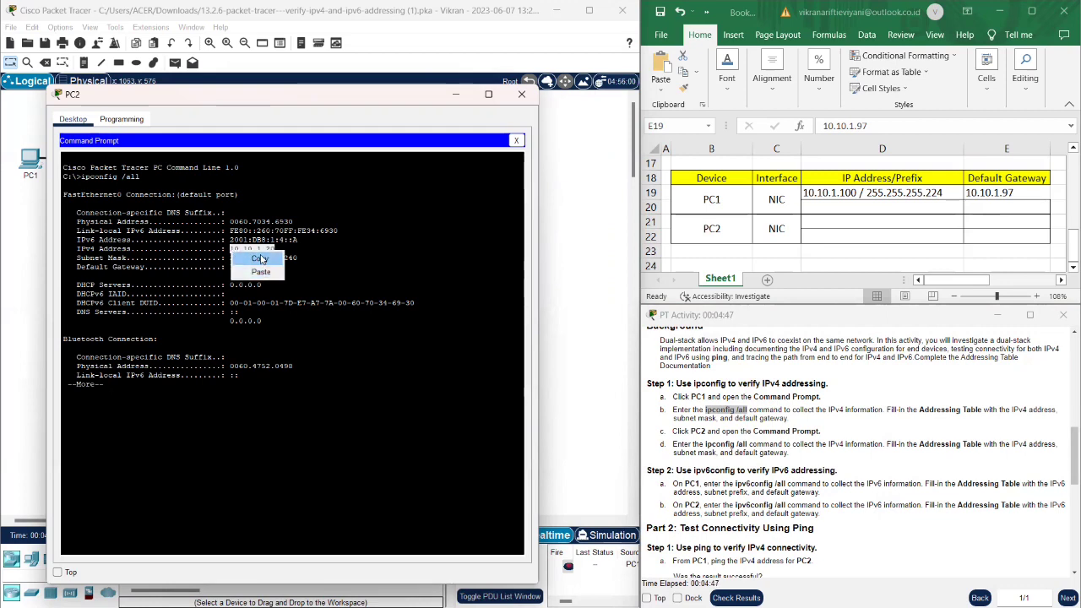
left_click(261, 258)
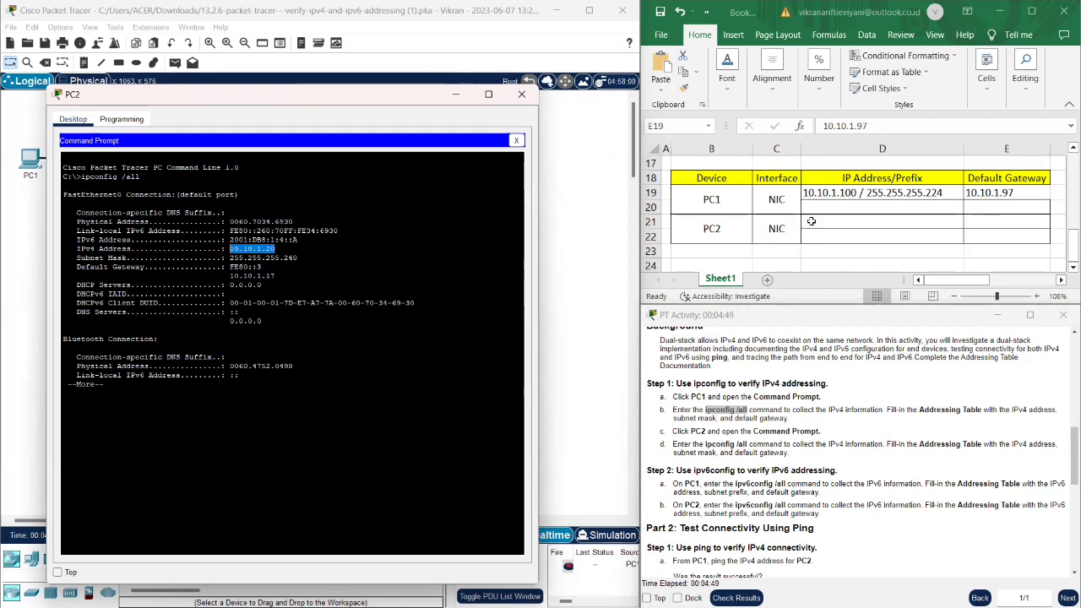
left_click(811, 221)
type("10.10.1.20 /")
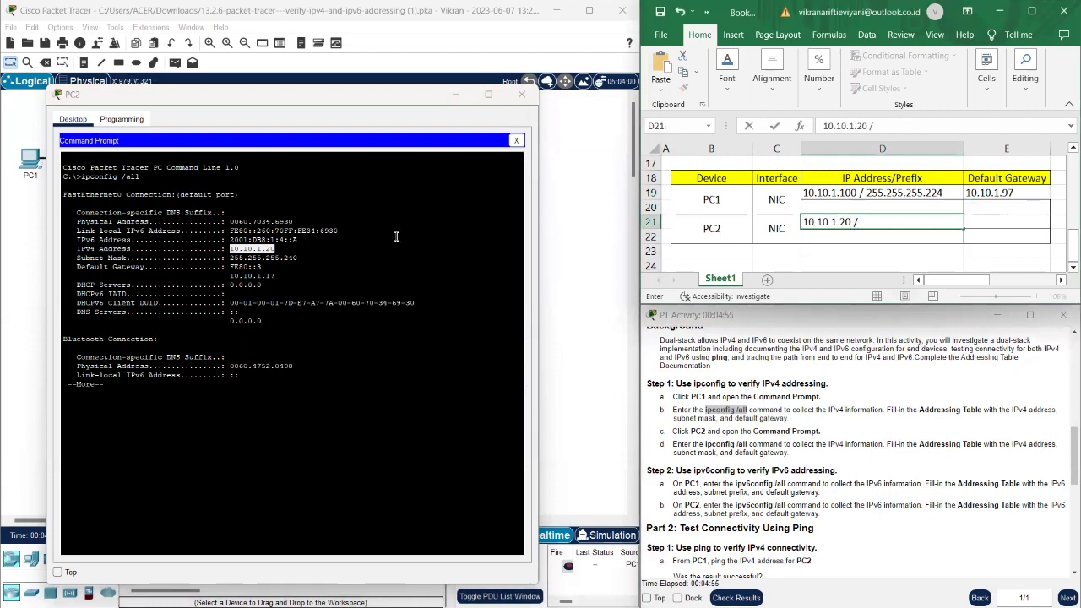
Append PC2's subnet mask 255.255.255.240 from the ipconfig output after the slash in cell D21
left_click_drag(299, 258, 230, 257)
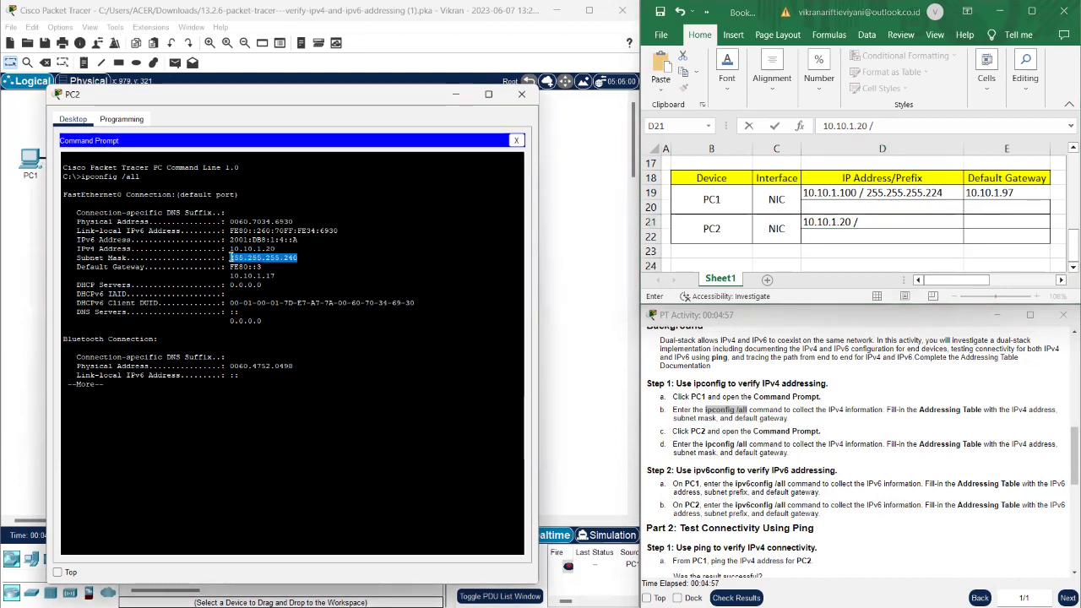
right_click(230, 259)
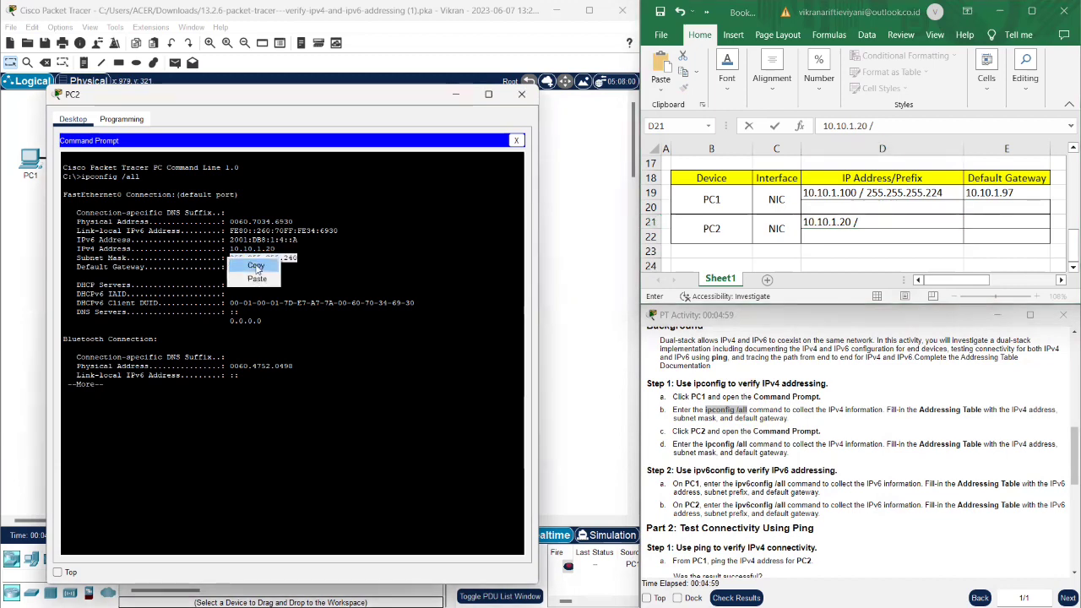
left_click(250, 265)
left_click(857, 233)
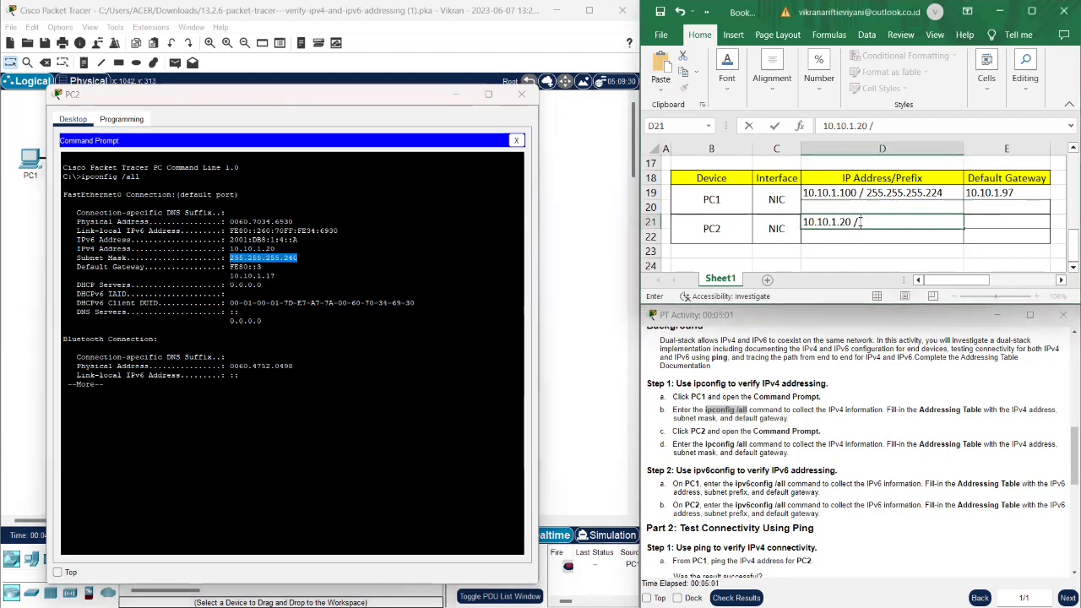
key("ctrl+v")
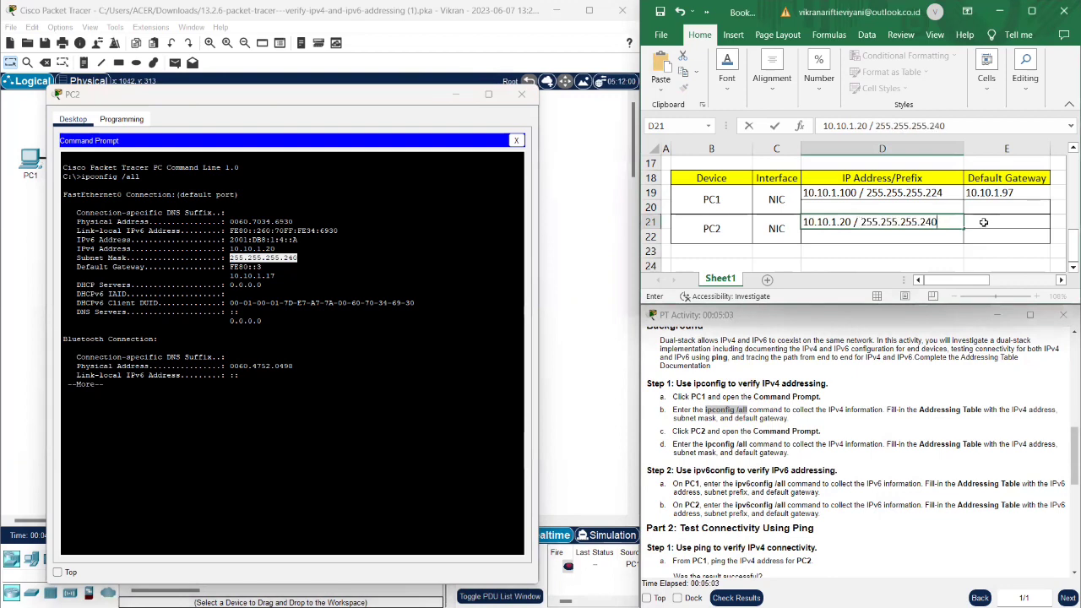
key("Tab")
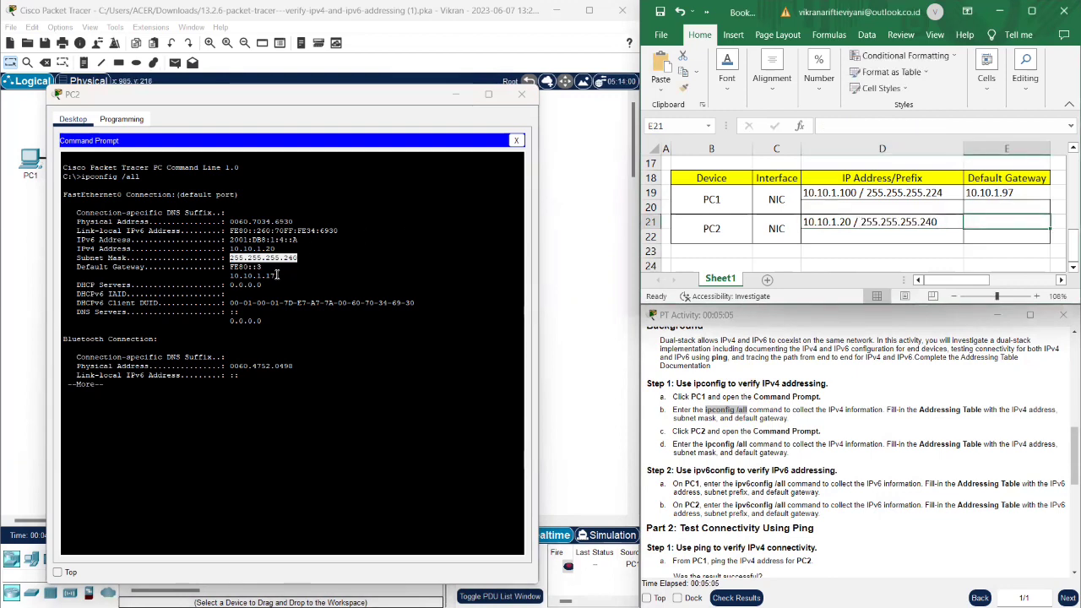
left_click(276, 275)
left_click_drag(276, 276, 230, 278)
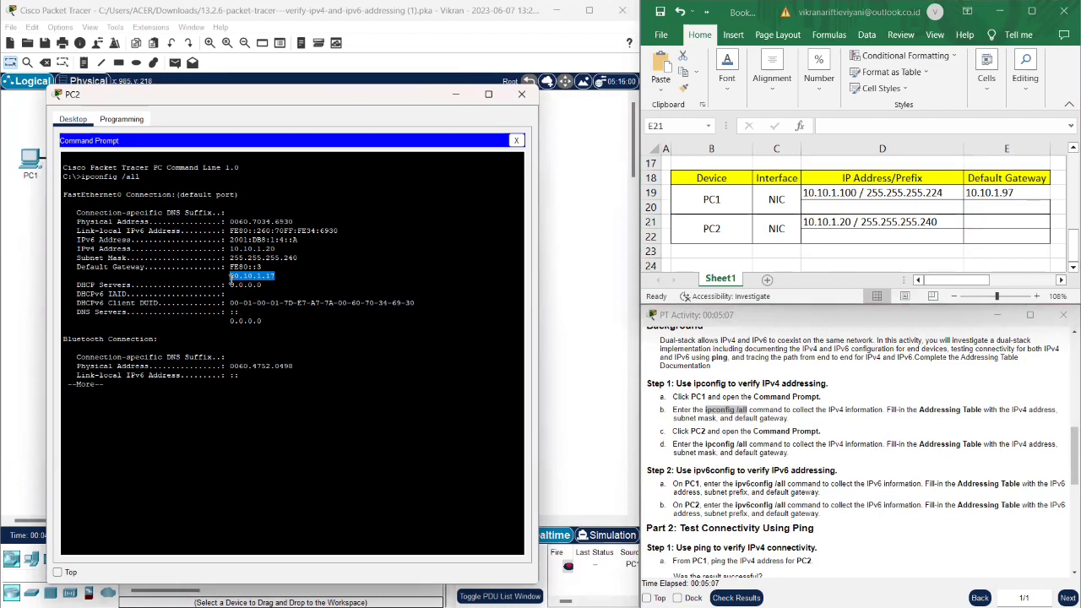
key("ctrl+c")
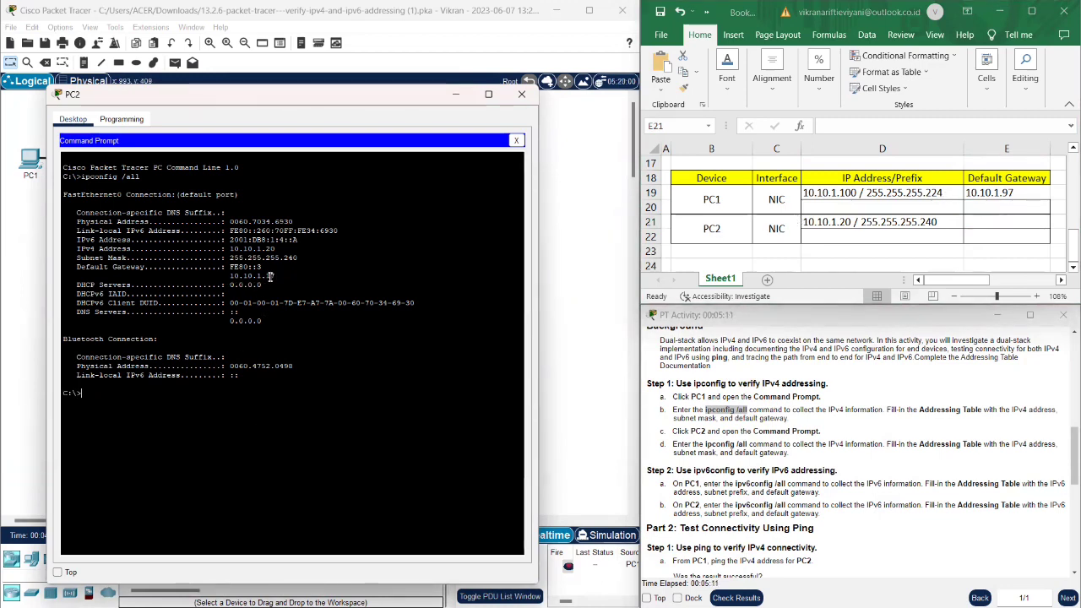
Copy PC2's IPv4 default gateway 10.10.1.17 into Default Gateway cell E21, and close the PC2 window
left_click_drag(274, 276, 231, 275)
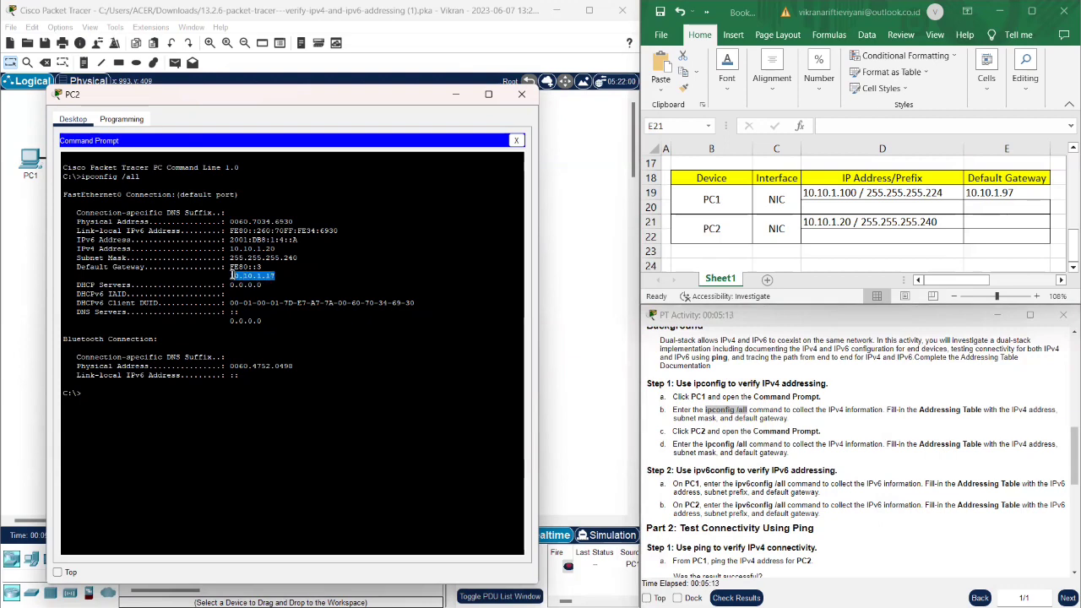
right_click(231, 276)
left_click(256, 285)
left_click(990, 218)
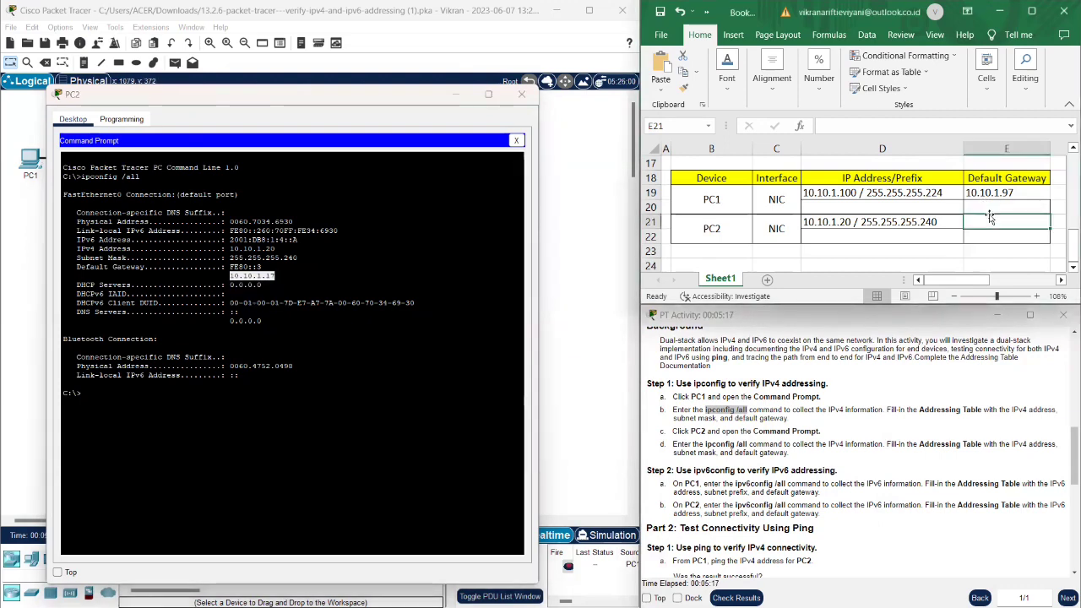
key("ctrl+v")
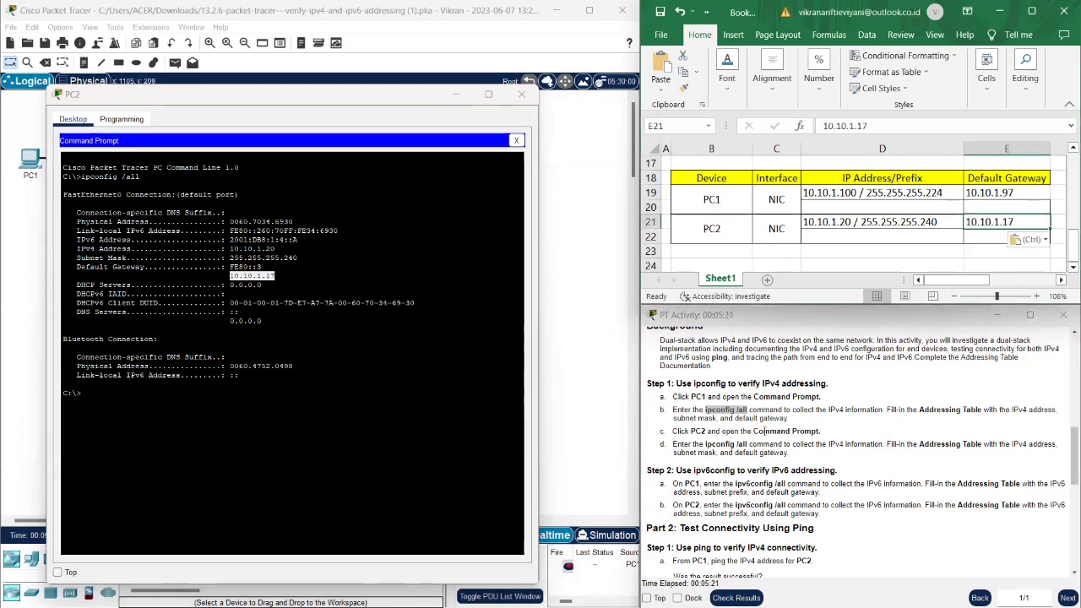
scroll(765, 430, "down", 3)
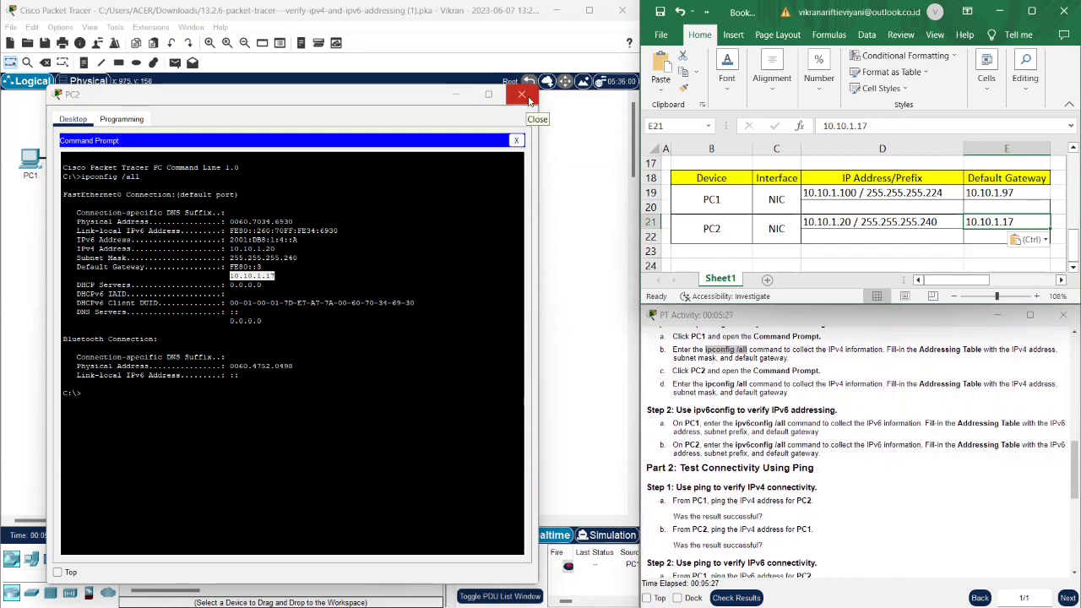
left_click(522, 95)
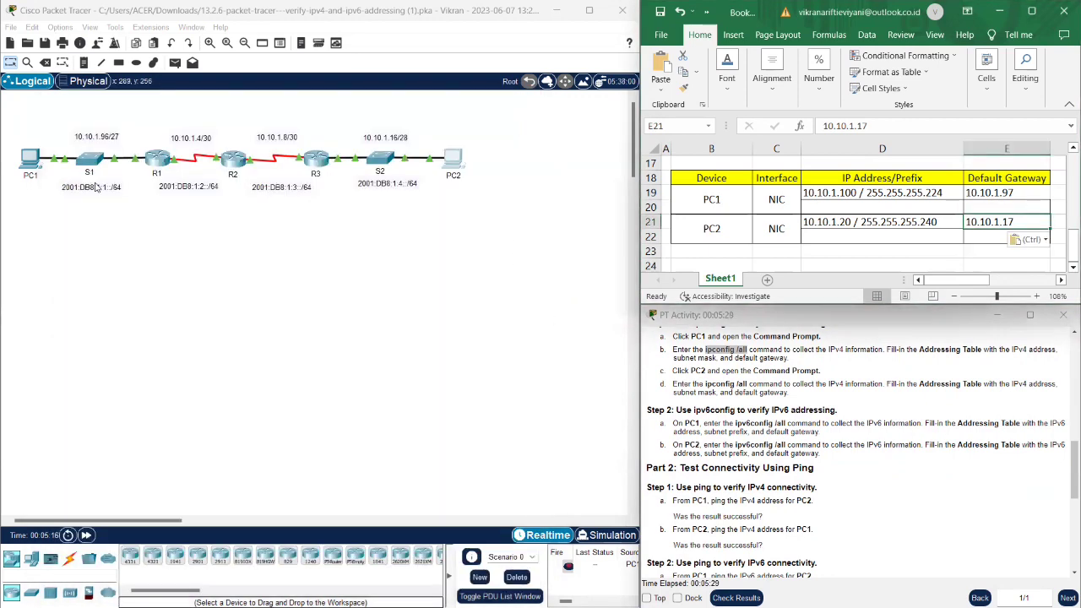
Reopen the Command Prompt on PC1 and move its window clear of the Excel sheet and the activity instructions
left_click(26, 169)
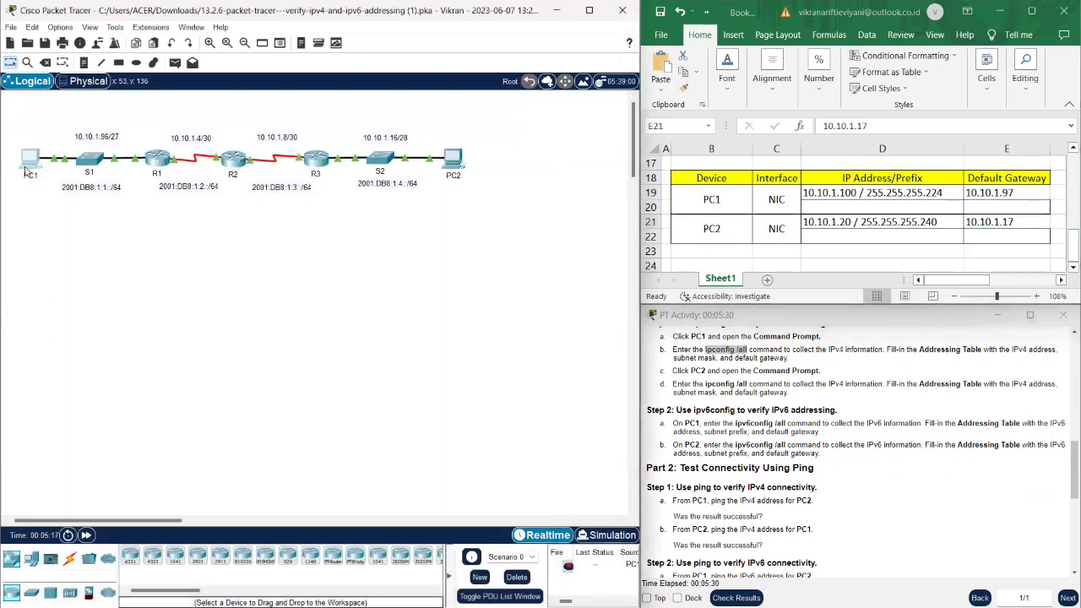
left_click(26, 169)
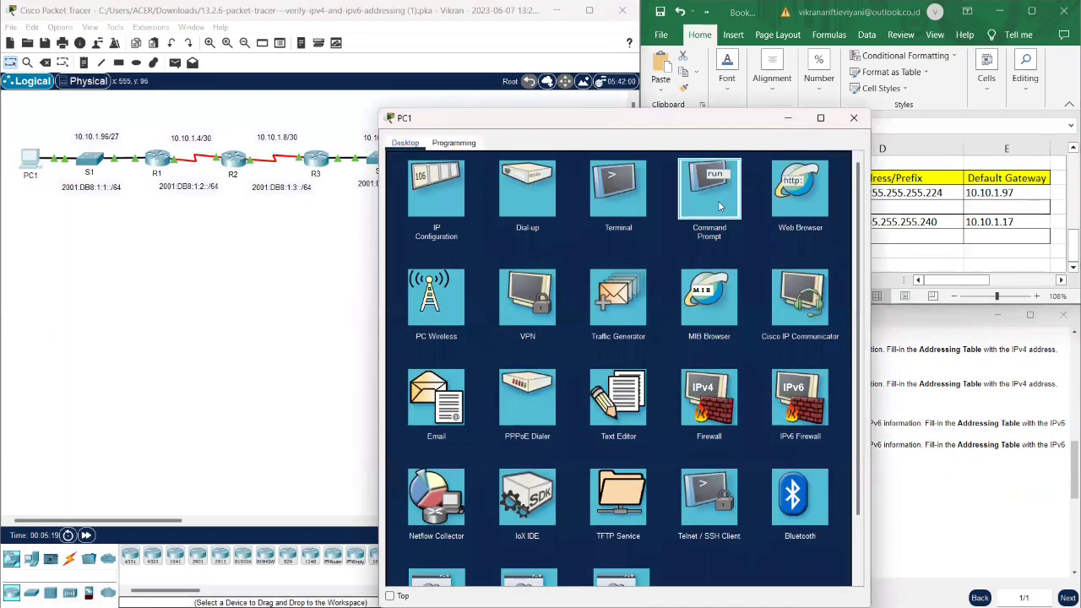
left_click(718, 206)
left_click_drag(726, 119, 358, 137)
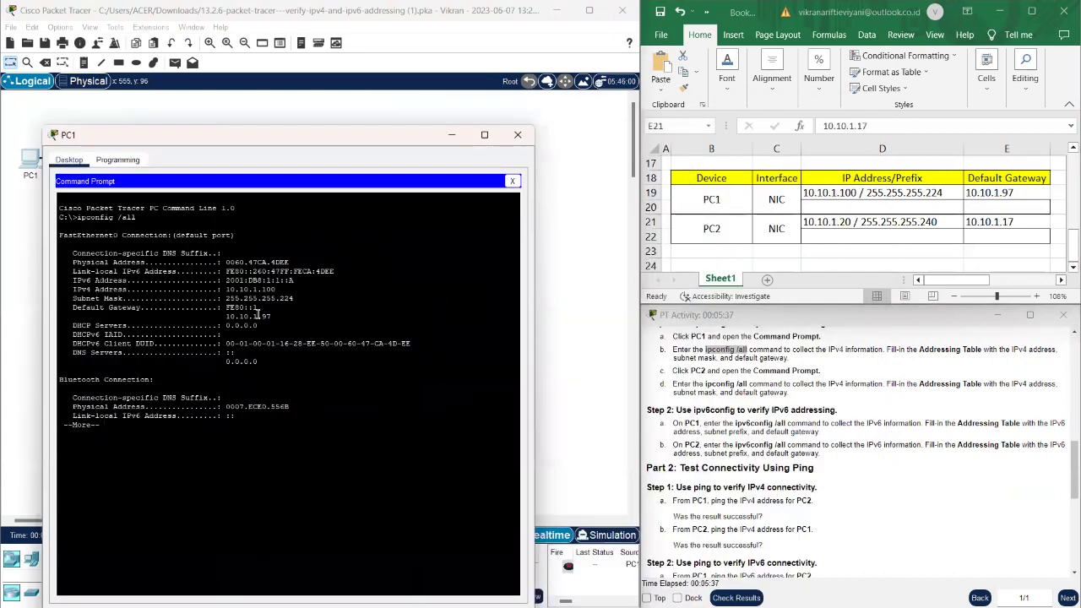
Page through the rest of PC1's ipconfig /all output until the C:\> prompt is back
key("Return")
key("Return")
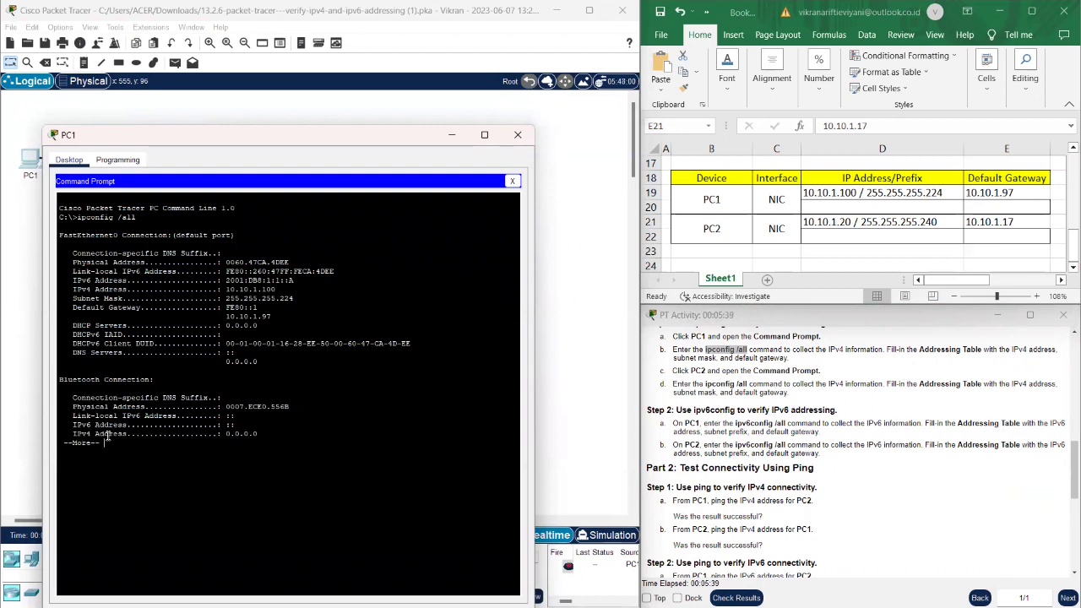
key("Return")
key("Return")
key("Return")
key("Return")
key("Return")
key("Return")
key("Return")
key("Return")
key("Return")
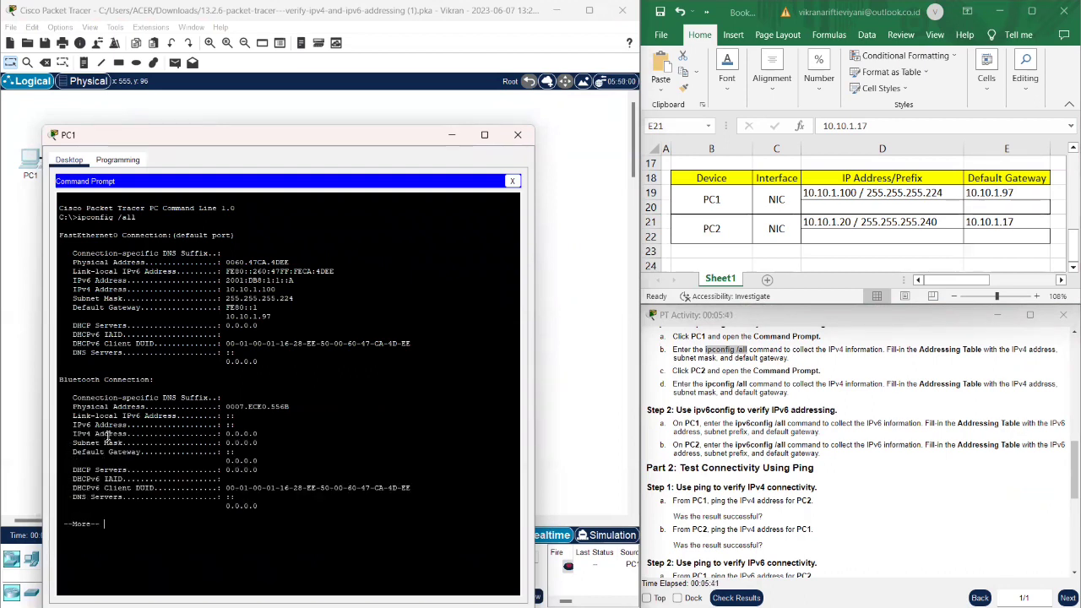
key("Return")
key("Return")
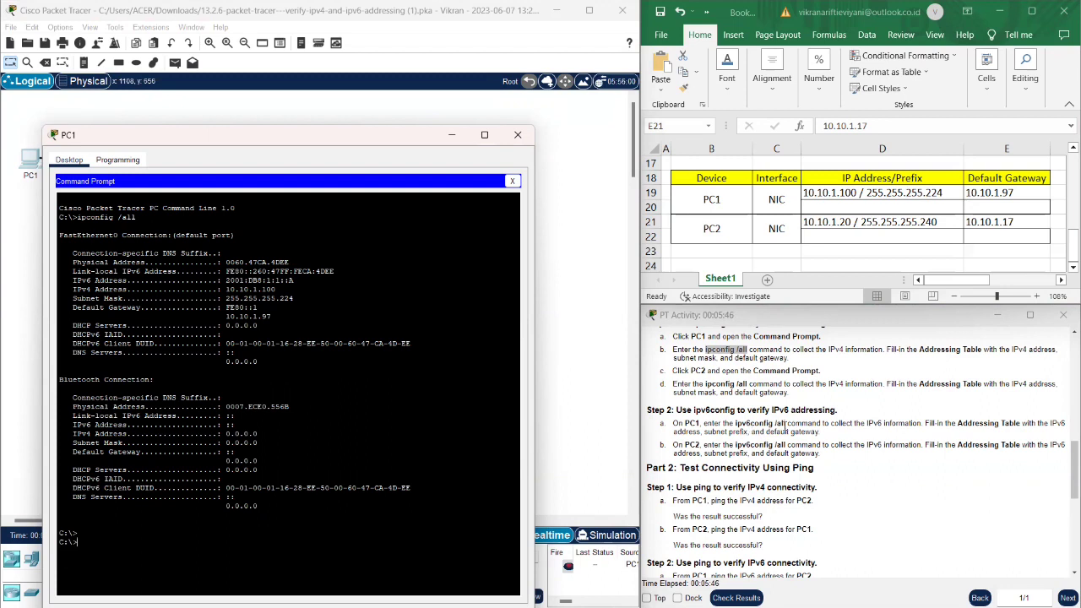
Copy the ipv6config /all command from Step 2 of the activity instructions and run it on PC1
left_click(785, 424)
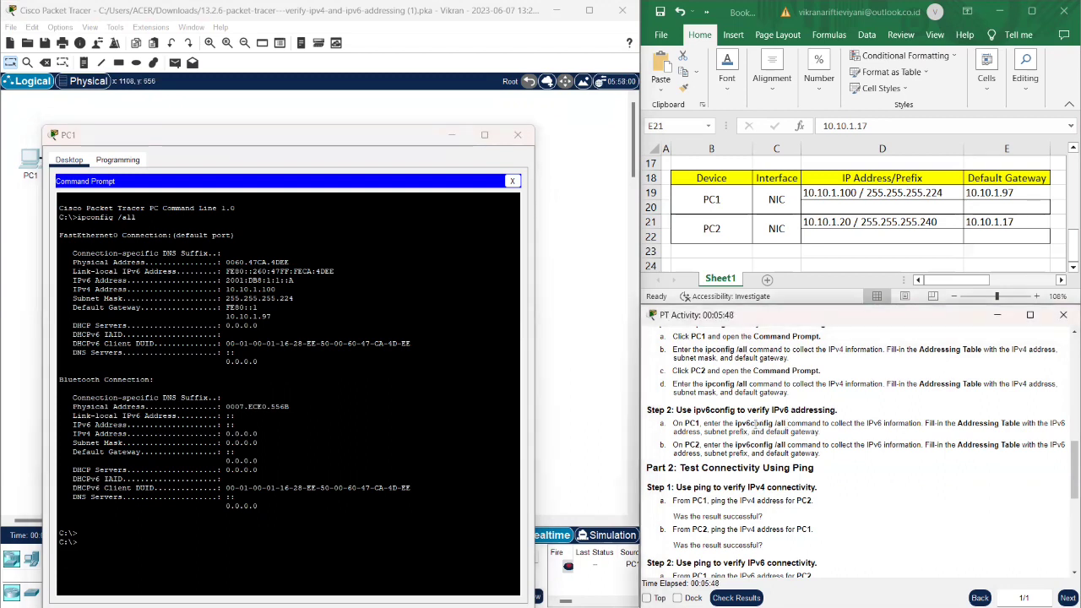
left_click_drag(785, 424, 734, 425)
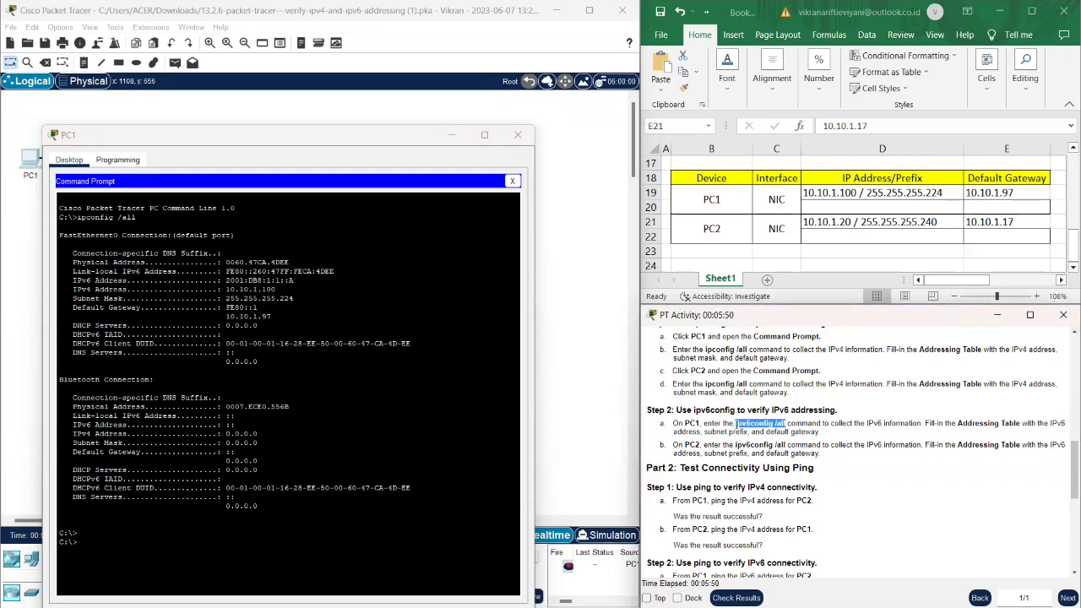
right_click(91, 543)
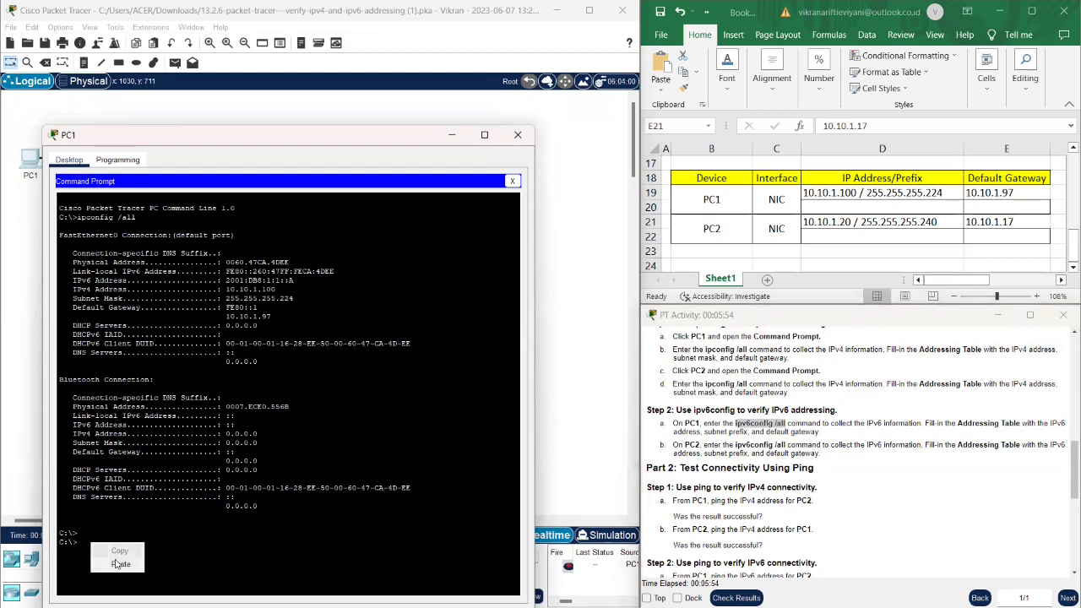
left_click(120, 564)
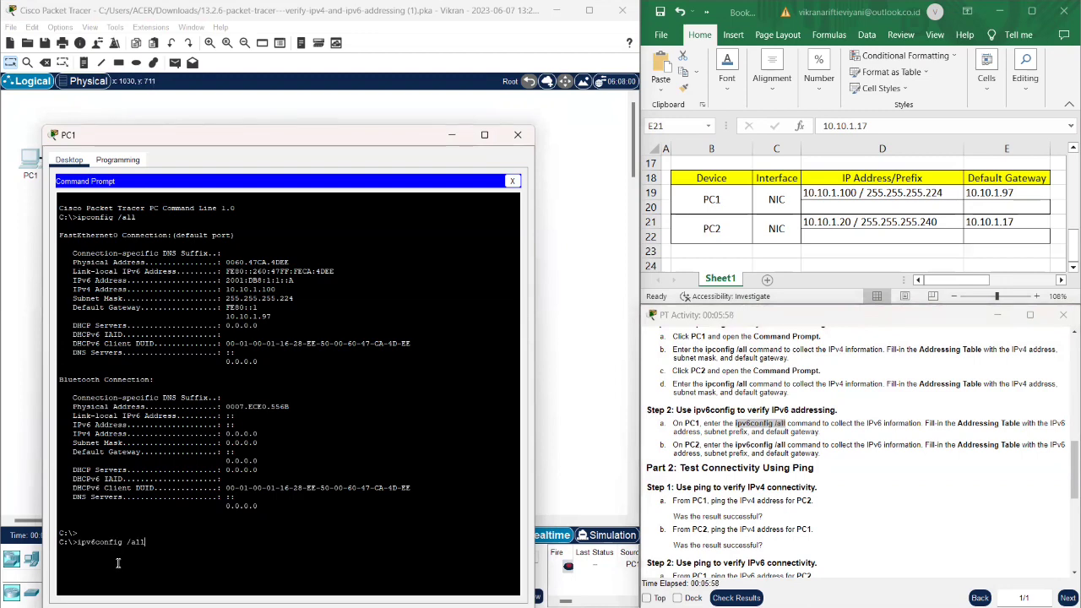
key("Return")
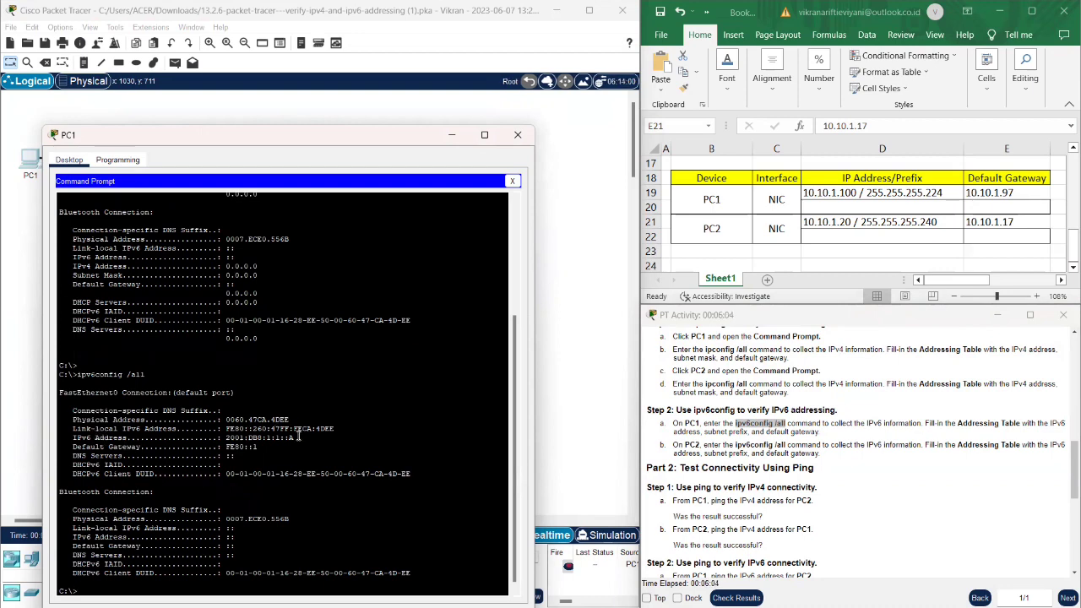
Copy PC1's IPv6 address 2001:DB8:1:1::A from the ipv6config output into cell D20 of the addressing table
left_click_drag(295, 437, 225, 438)
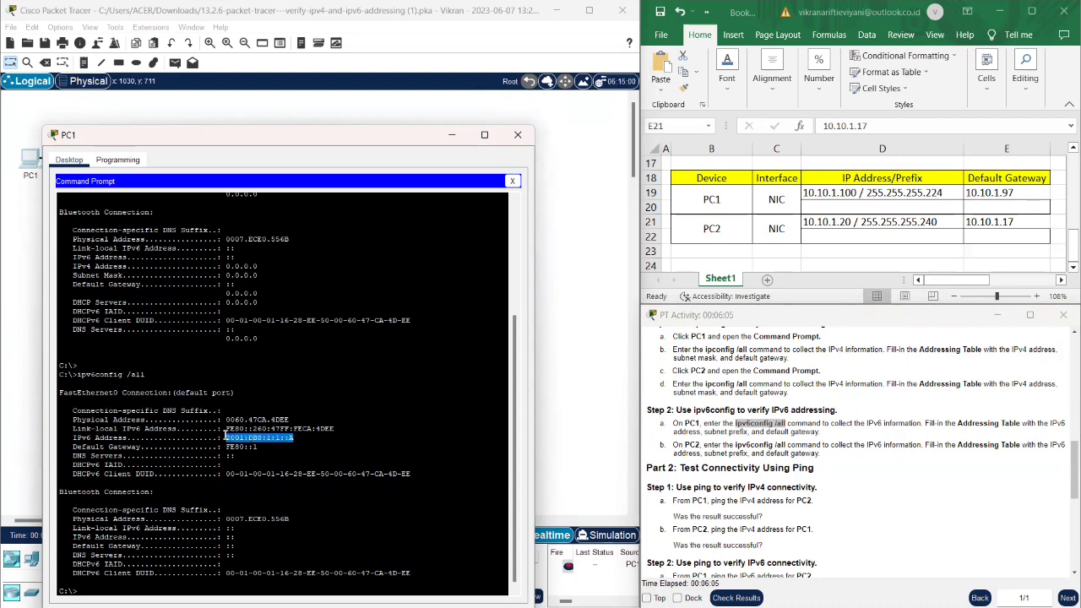
right_click(226, 438)
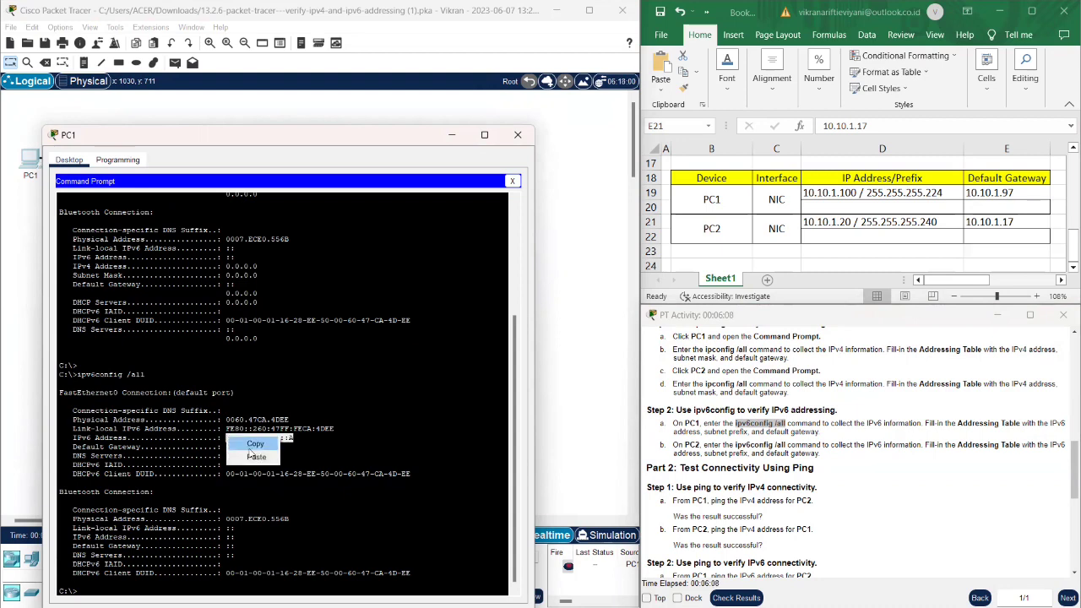
left_click(248, 448)
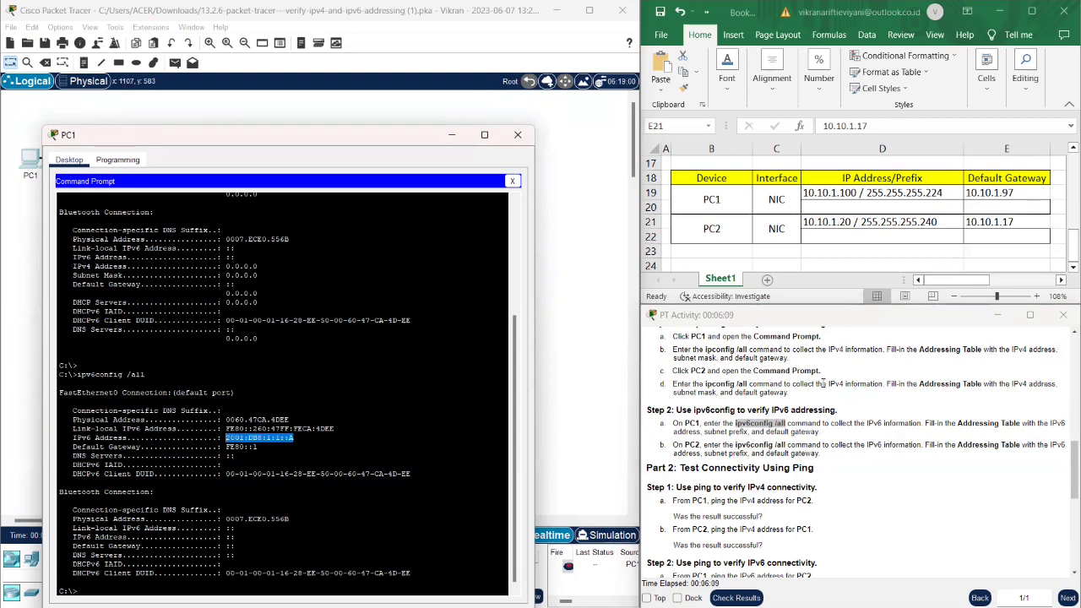
left_click(810, 236)
left_click(812, 207)
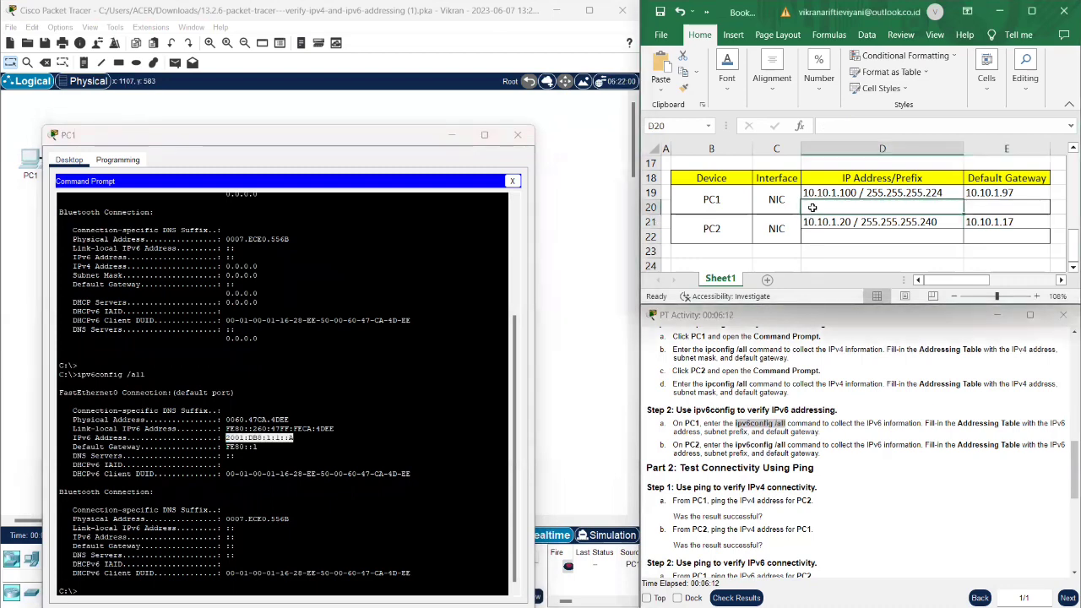
key("ctrl+v")
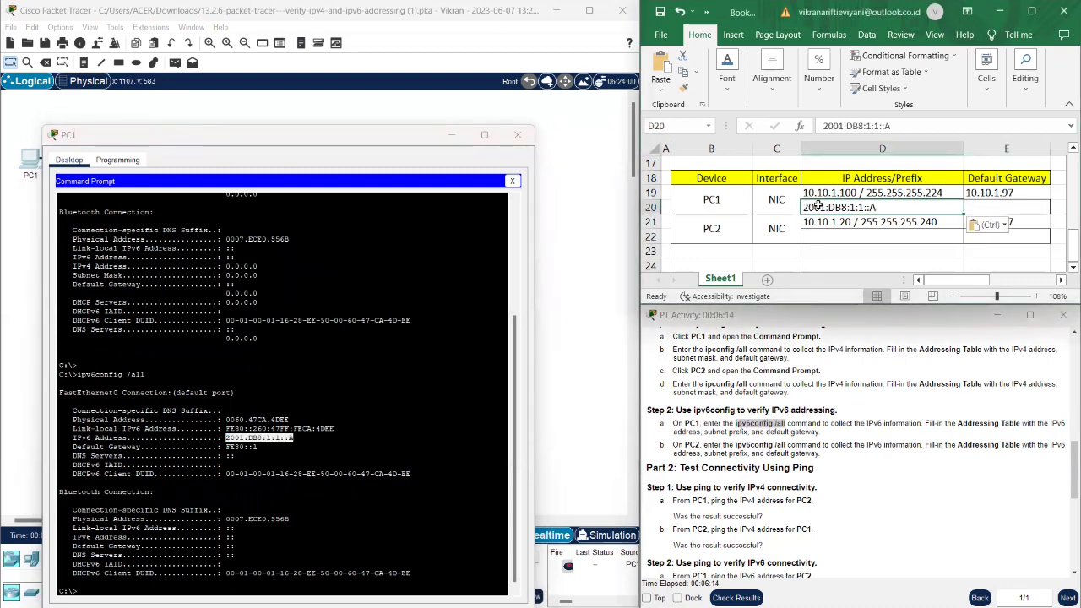
Copy PC1's IPv6 default gateway FE80::1 from the ipv6config output into cell E20 of the addressing table
left_click(263, 448)
left_click_drag(262, 447, 227, 447)
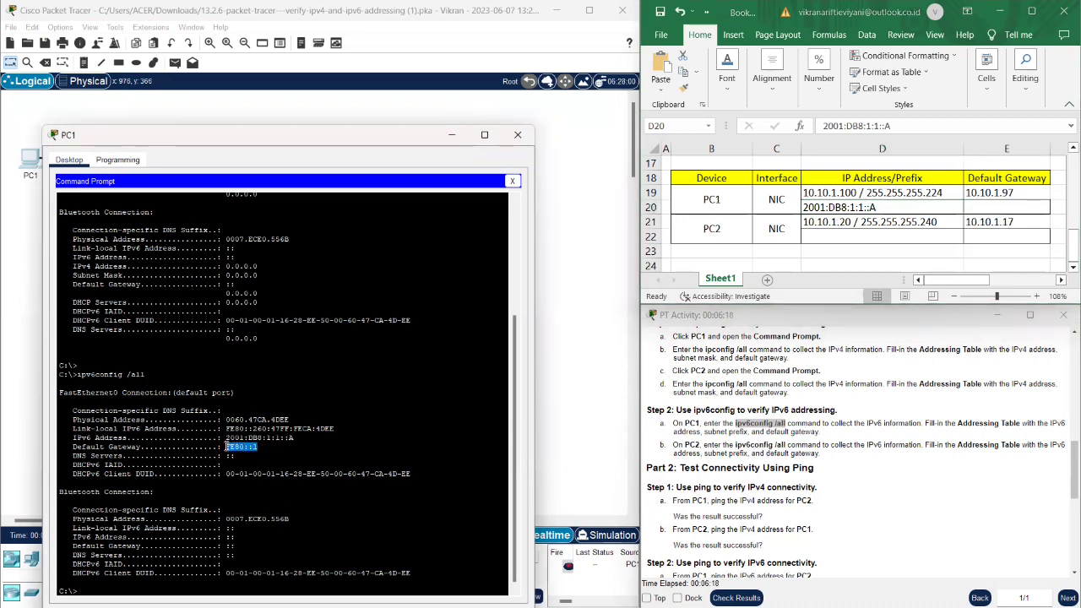
right_click(226, 448)
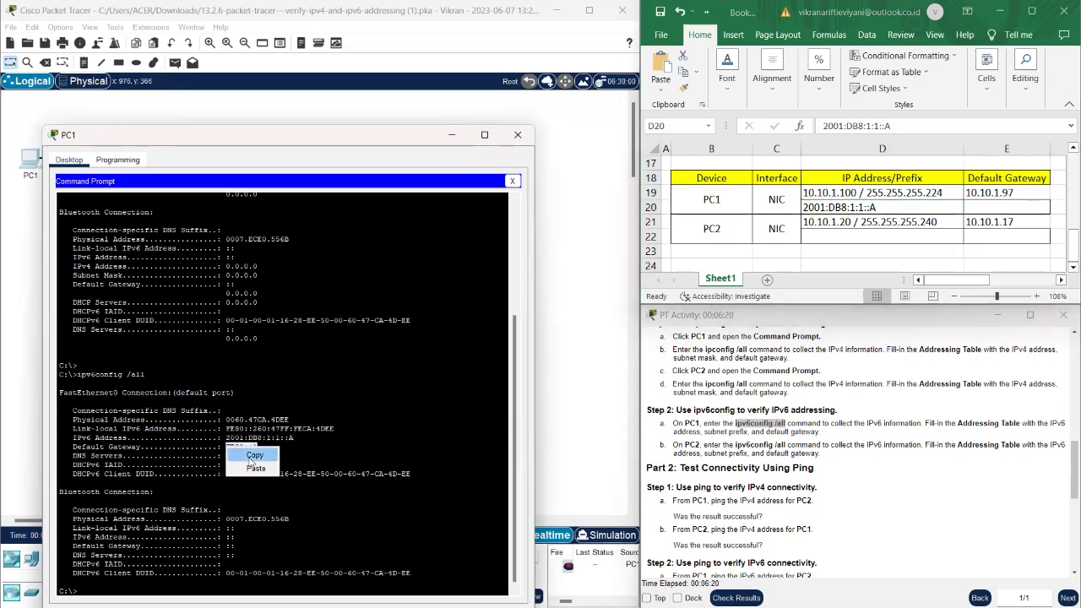
left_click(252, 454)
left_click(990, 207)
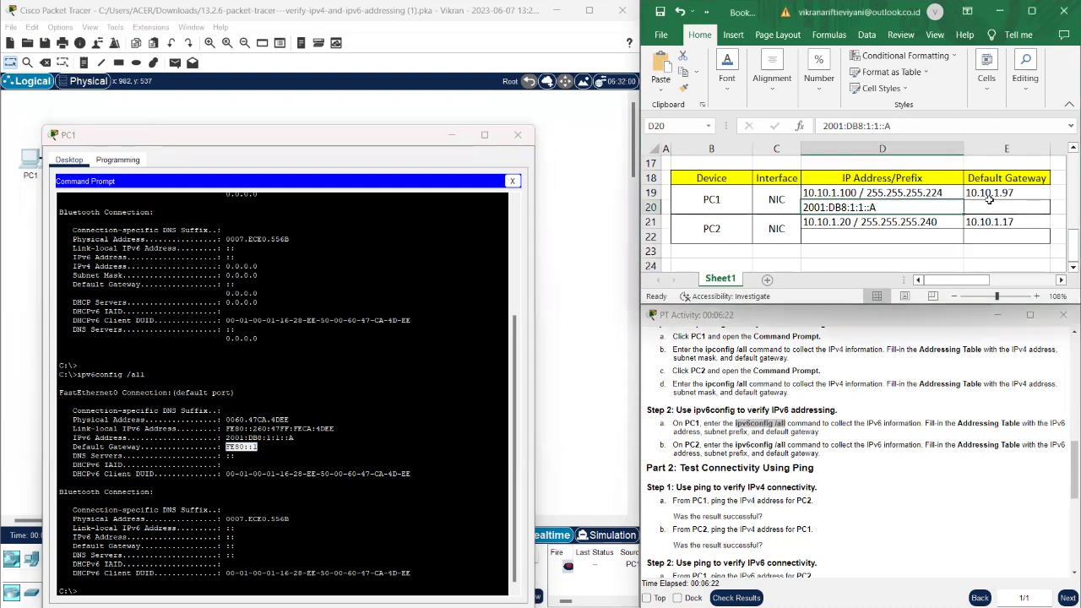
key("ctrl+v")
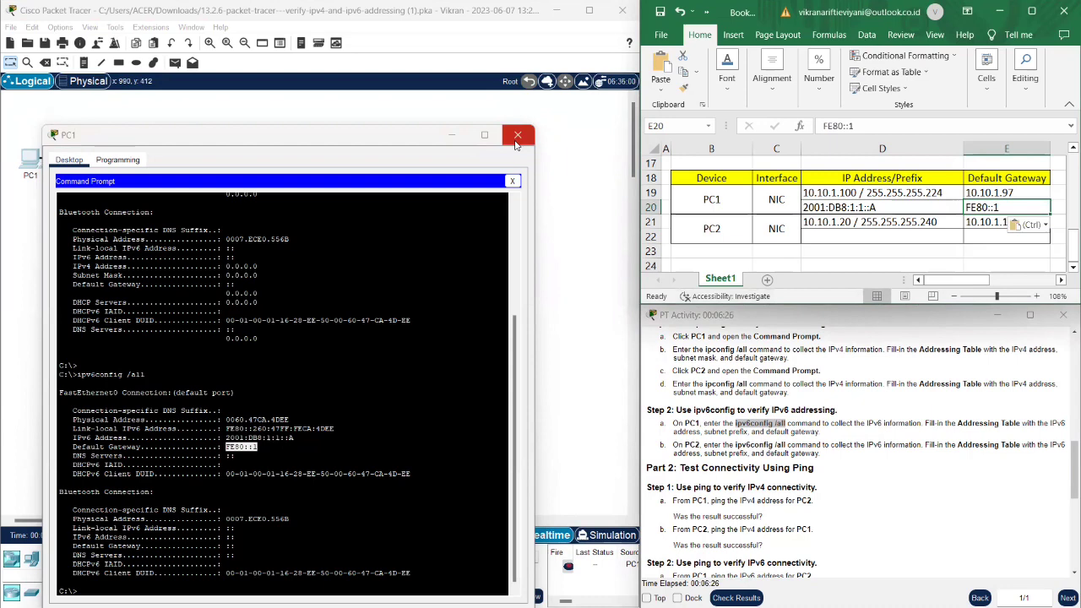
Close PC1's window, open the Command Prompt on PC2 and move its window clear of the Excel sheet and the activity instructions
left_click(516, 136)
left_click(454, 165)
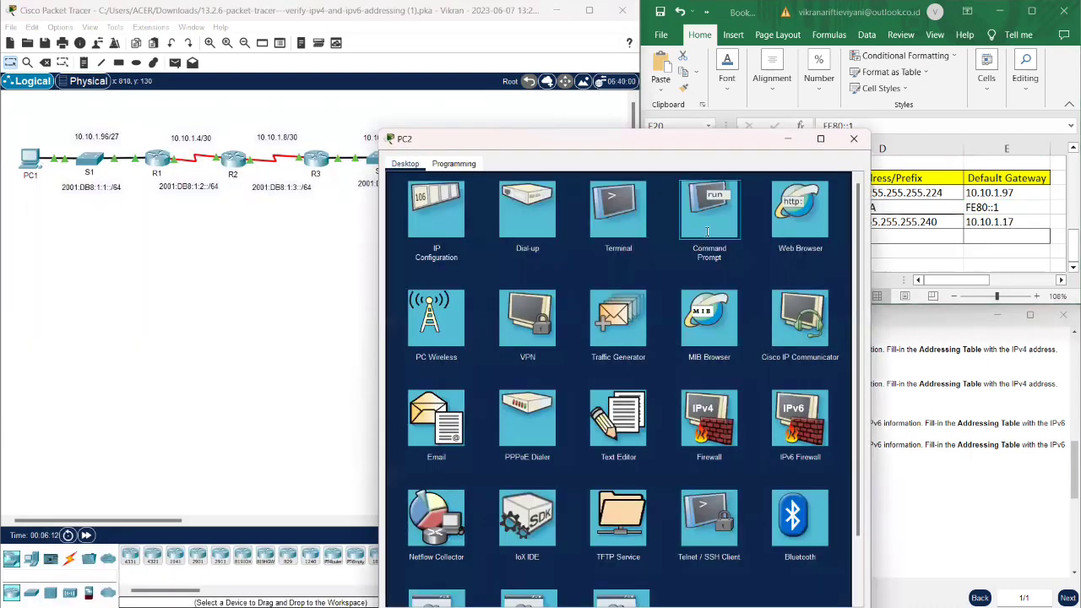
left_click(706, 211)
left_click_drag(720, 148, 198, 185)
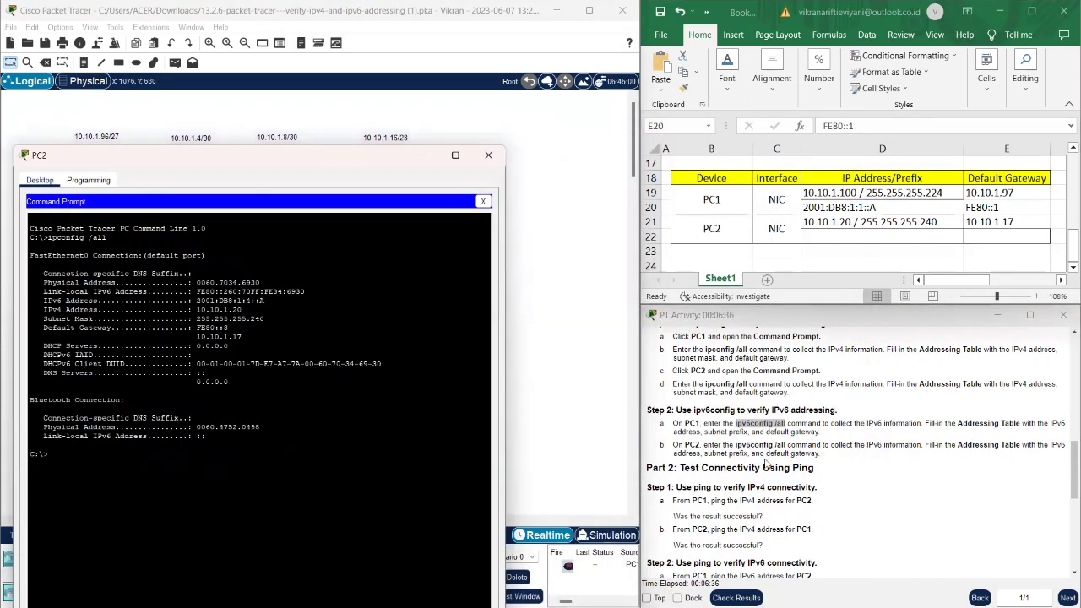
Copy the ipv6config /all command from Step 2 of the activity instructions and run it on PC2
left_click_drag(787, 423, 736, 424)
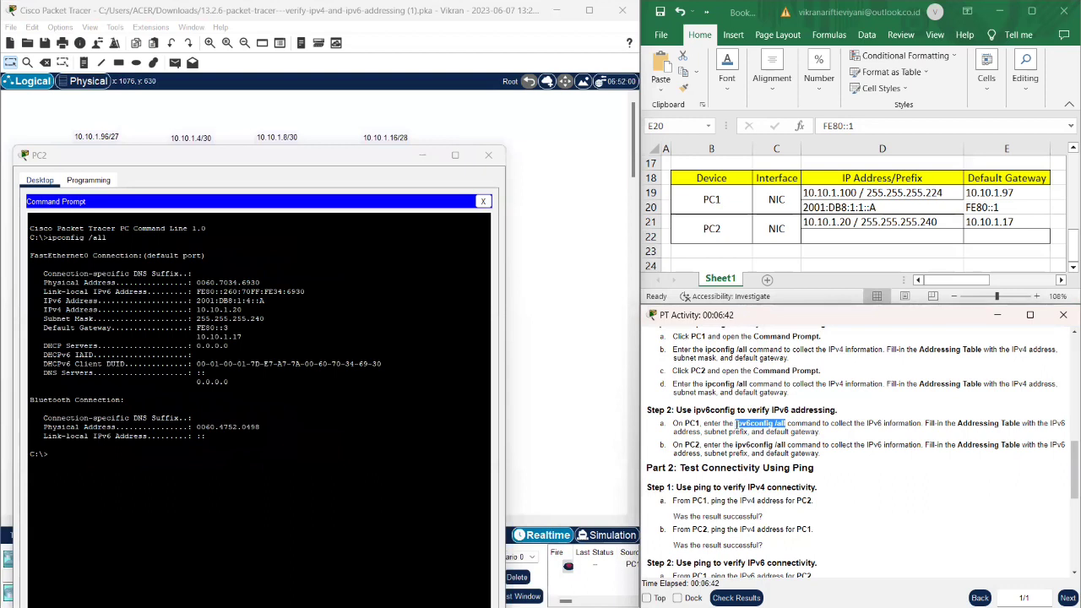
right_click(61, 456)
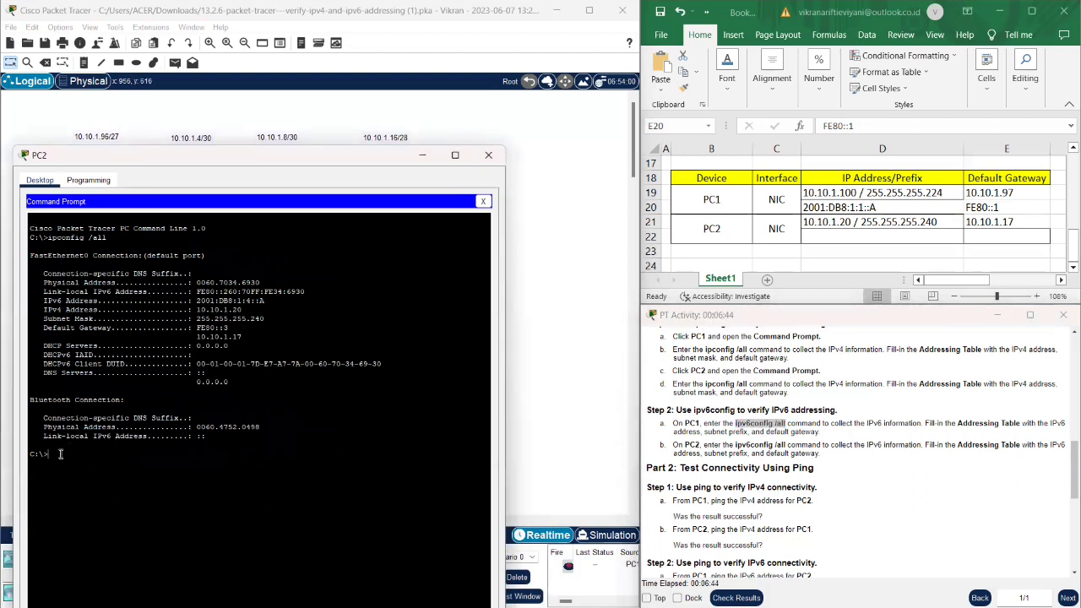
left_click(90, 475)
key("Return")
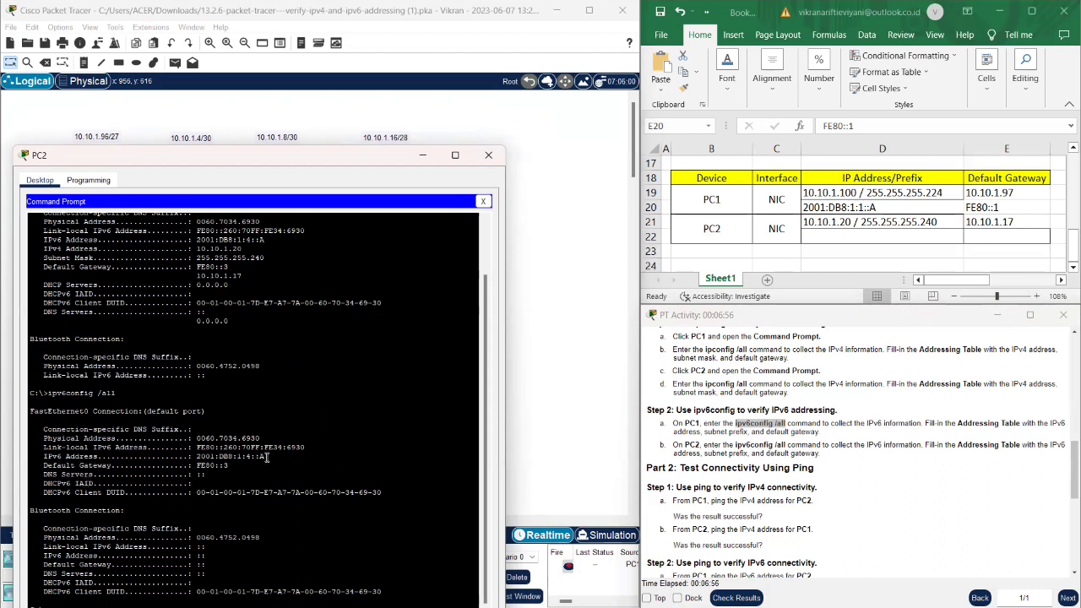
Copy PC2's IPv6 address 2001:DB8:1:4::A from the ipv6config output into cell D22 of the addressing table
left_click_drag(265, 456, 197, 456)
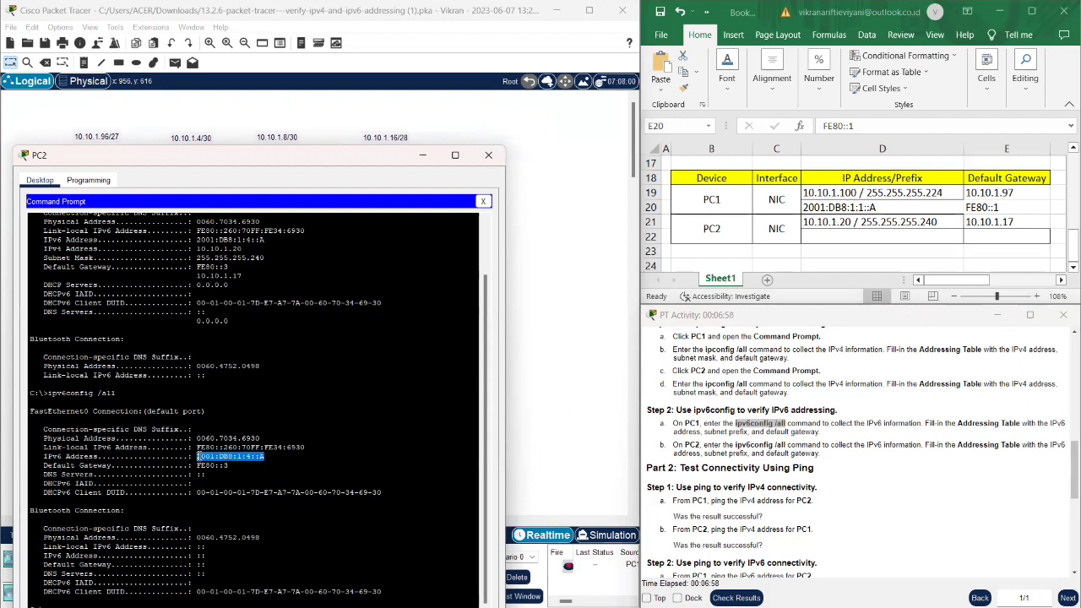
right_click(200, 460)
left_click(227, 465)
left_click(835, 234)
left_click(833, 234)
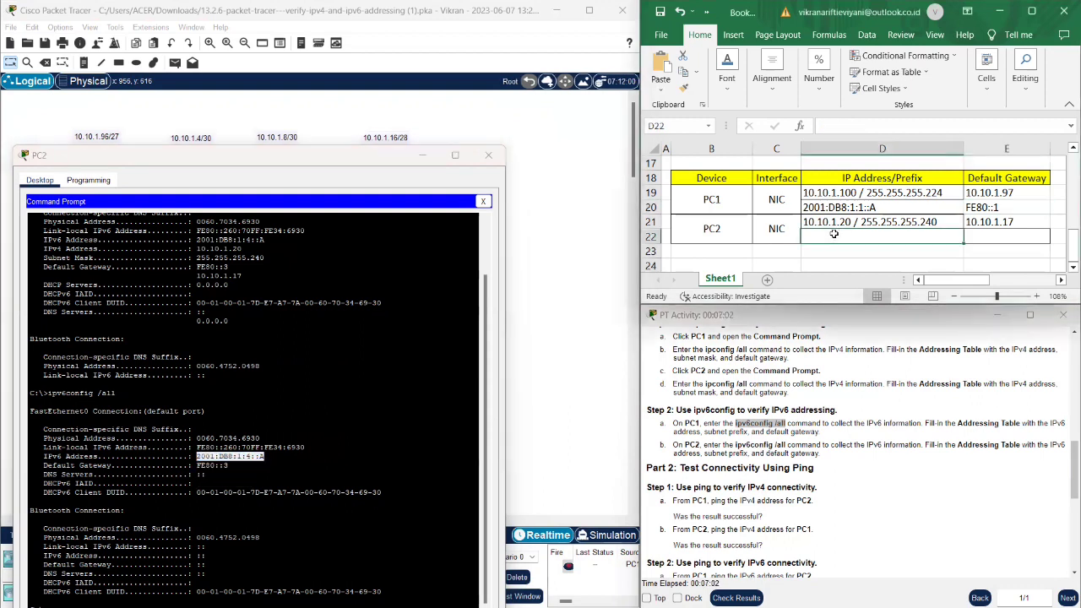
key("ctrl+v")
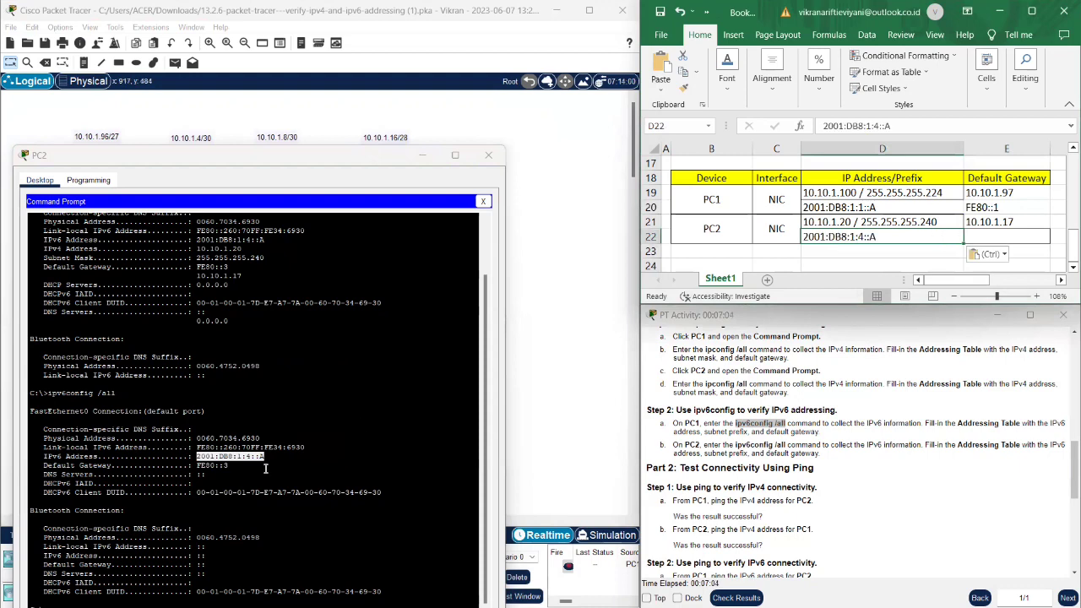
Copy PC2's IPv6 default gateway FE80::3 from the ipv6config output into cell E22 of the addressing table
left_click(230, 466)
left_click_drag(230, 466, 198, 465)
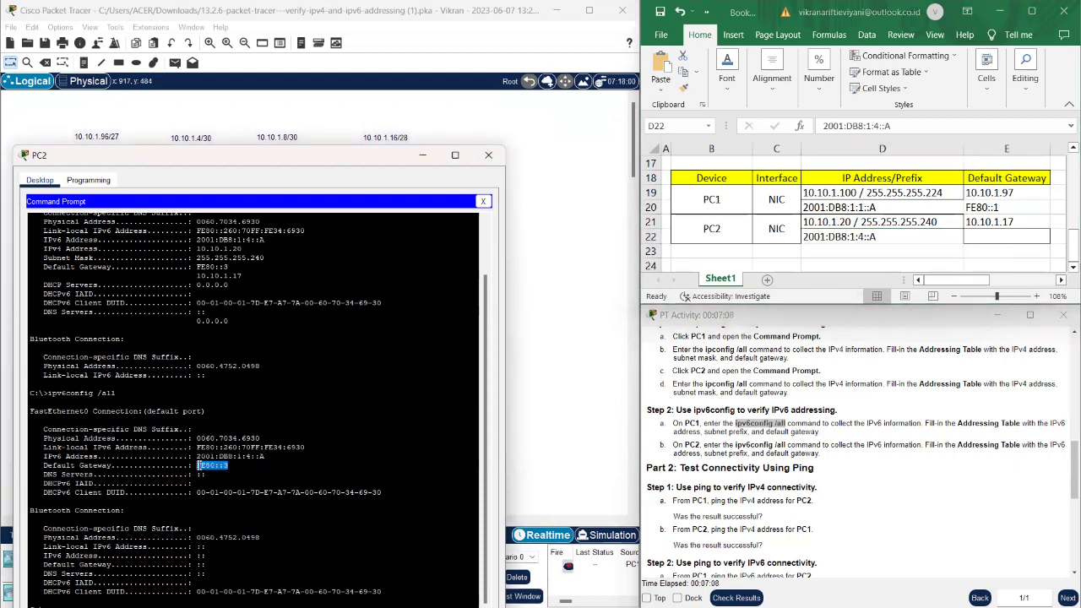
right_click(199, 465)
left_click(218, 474)
left_click(974, 237)
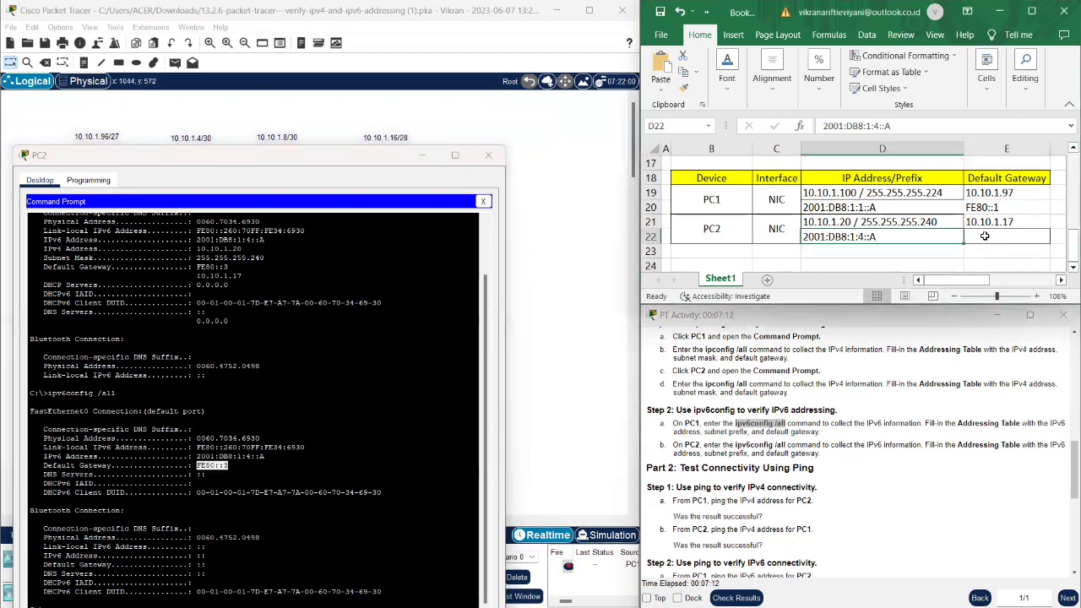
left_click(985, 236)
key("ctrl+v")
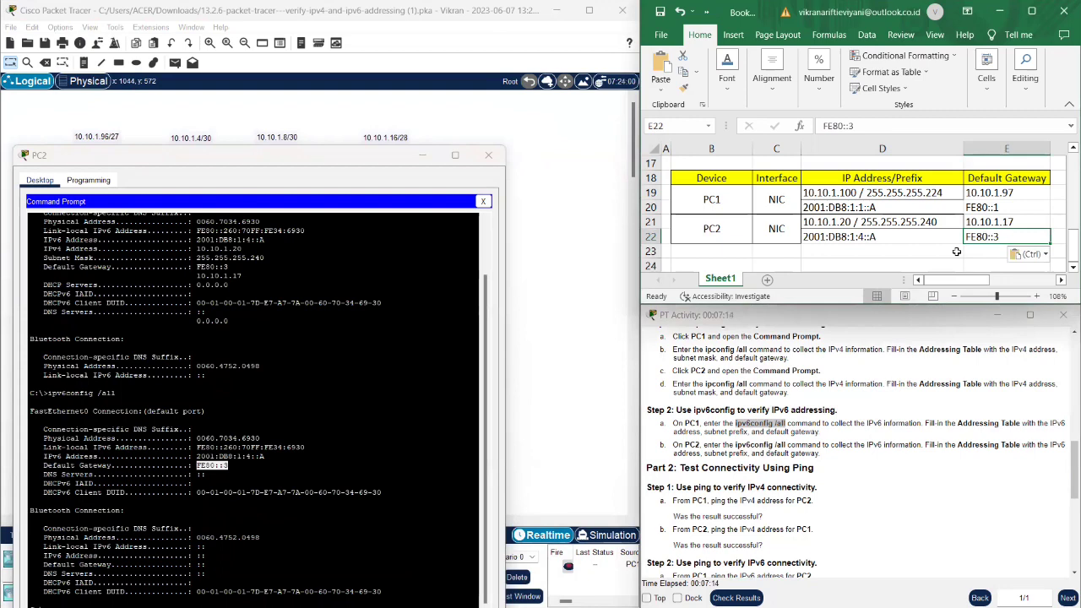
left_click_drag(1005, 237, 696, 174)
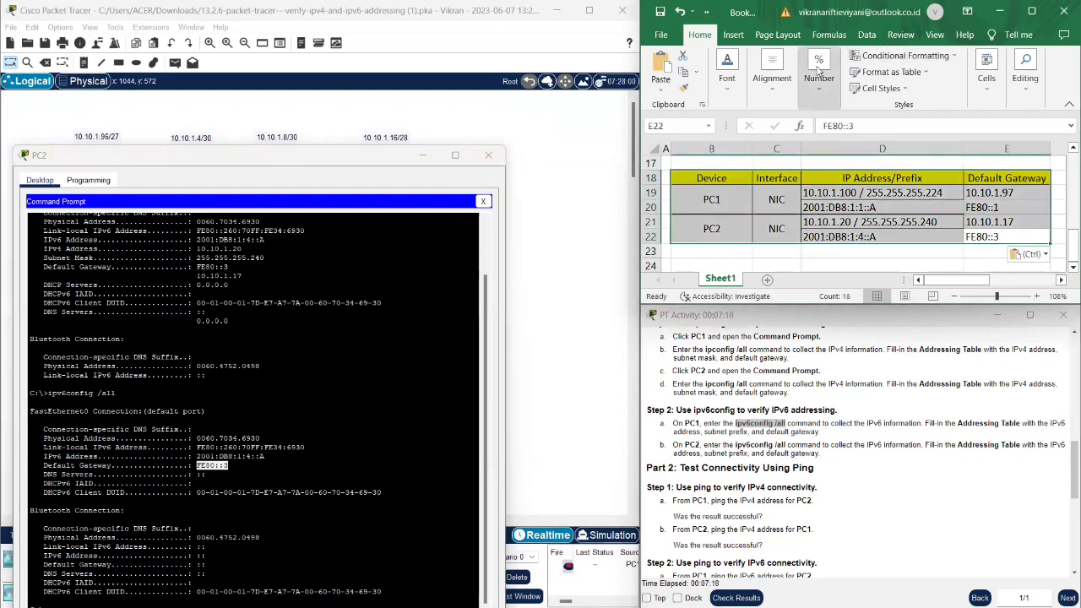
left_click(818, 71)
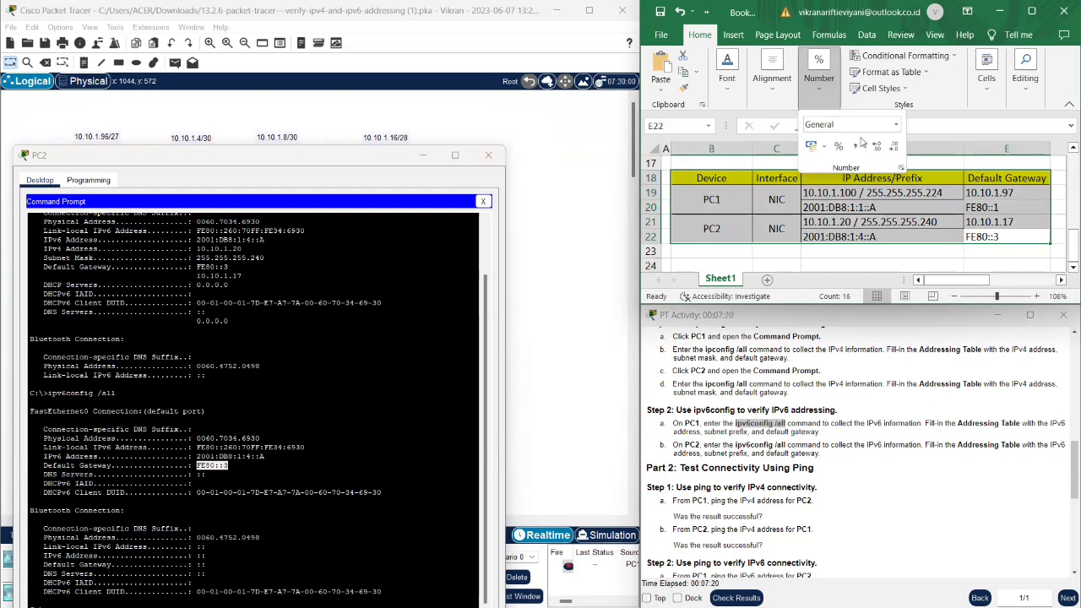
left_click(817, 92)
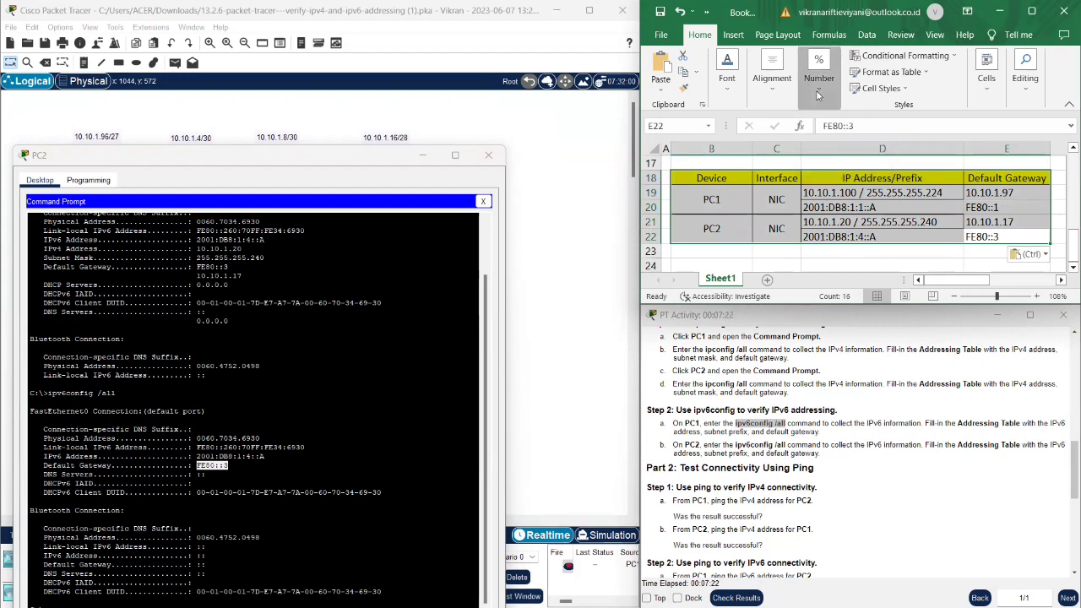
left_click(866, 255)
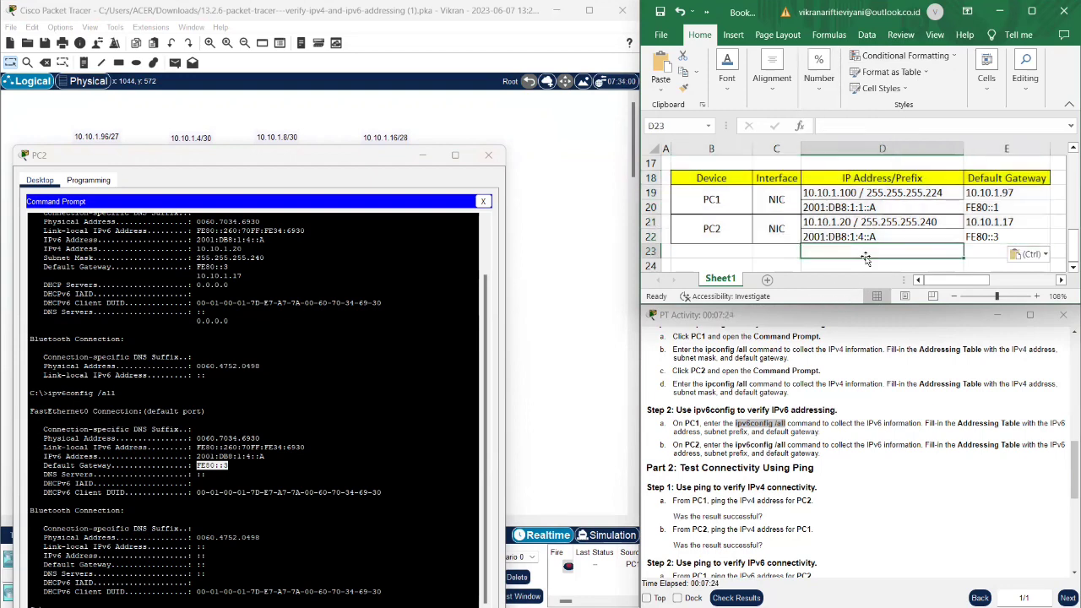
left_click(970, 258)
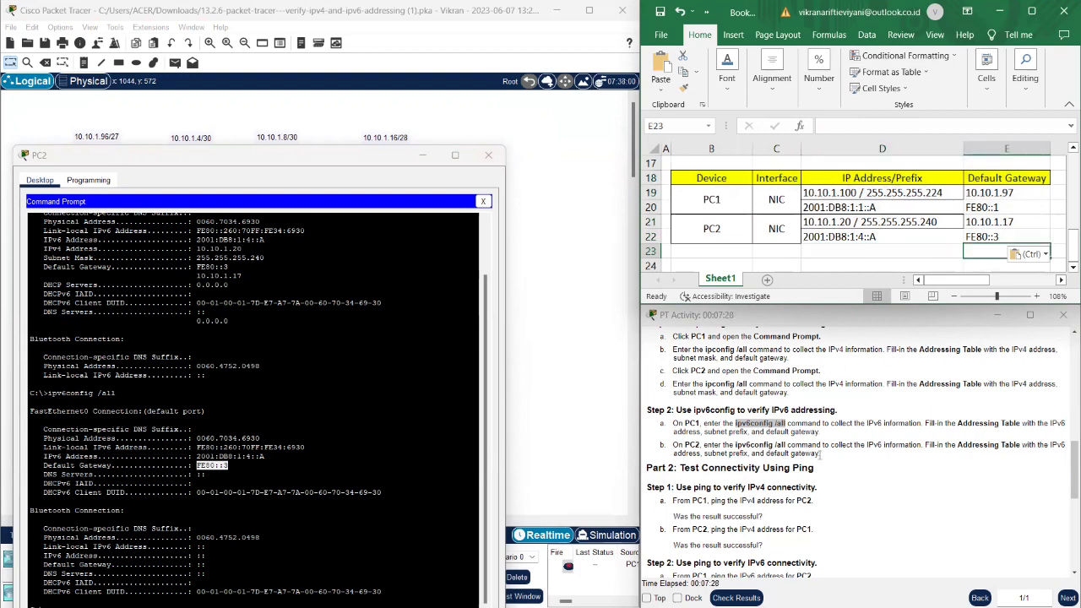
Bring up Part 2 of the activity instructions, close PC2's window and reopen the Command Prompt on PC1
scroll(793, 463, "down", 3)
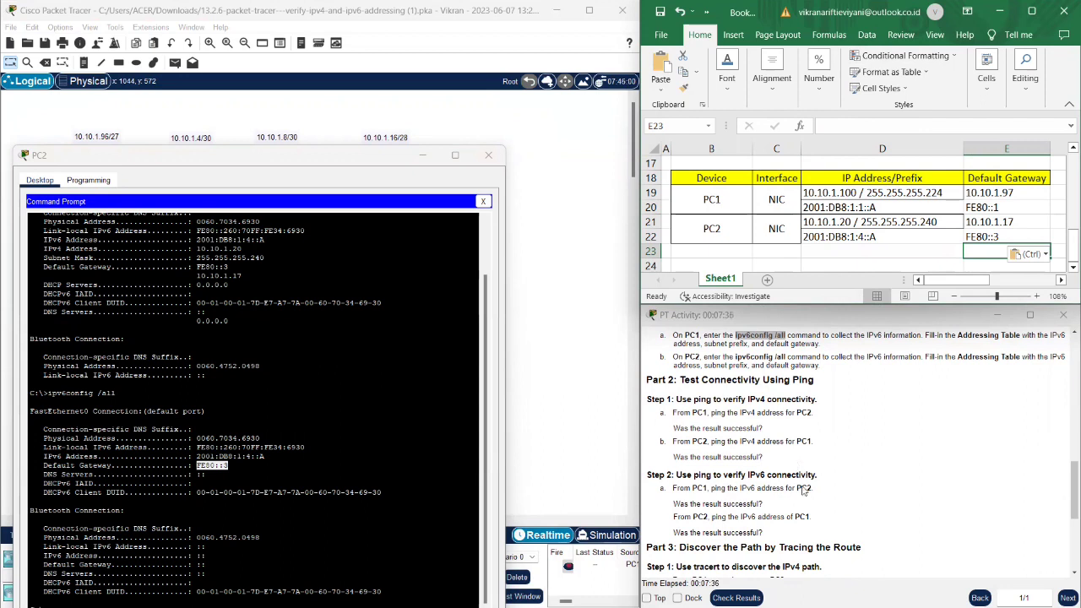
scroll(758, 420, "down", 2)
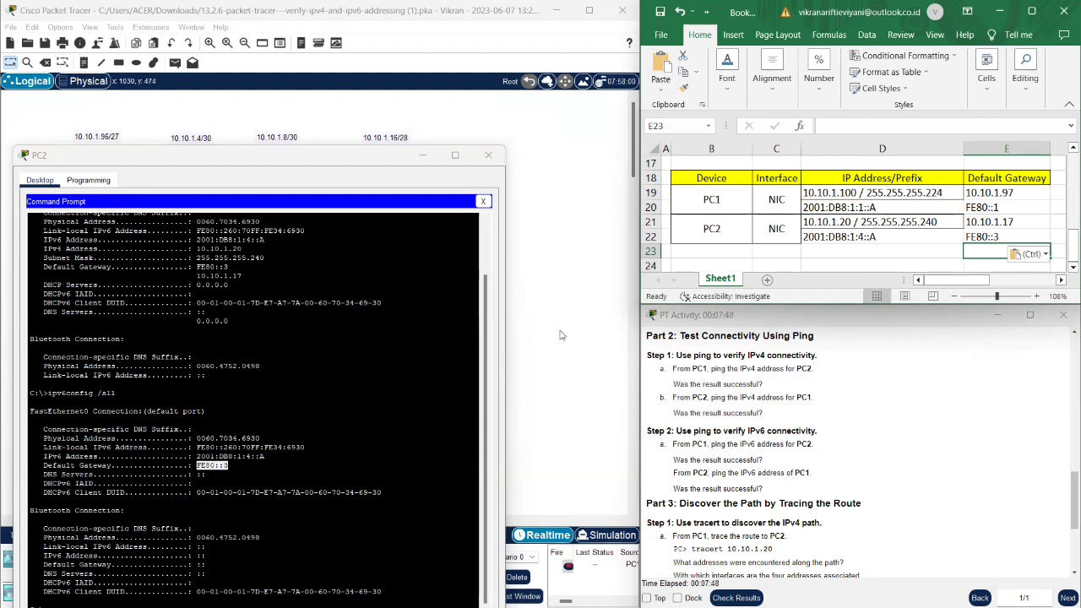
left_click(487, 155)
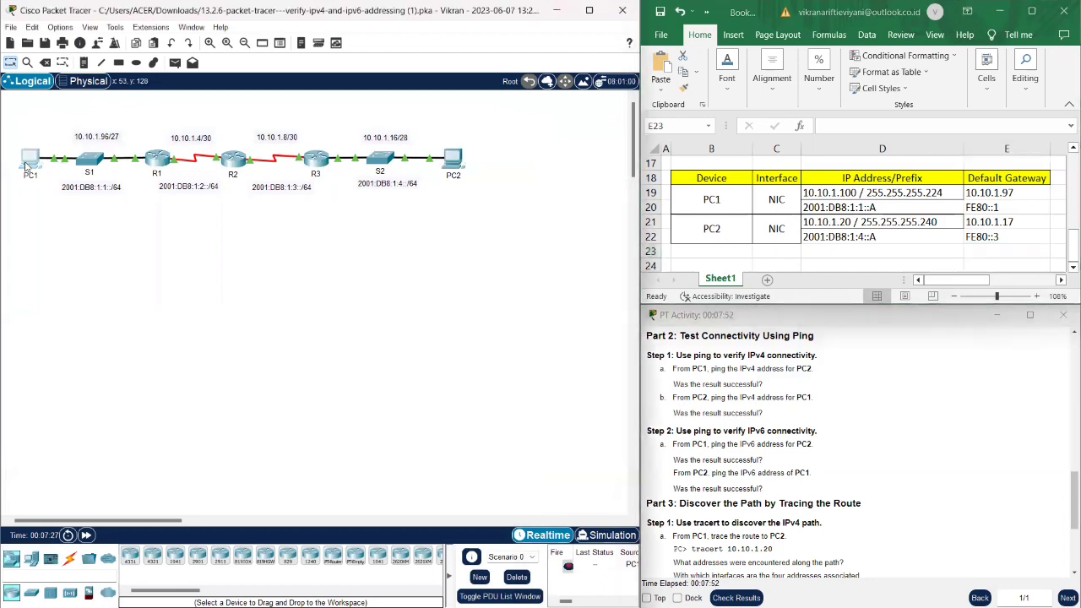
left_click(27, 164)
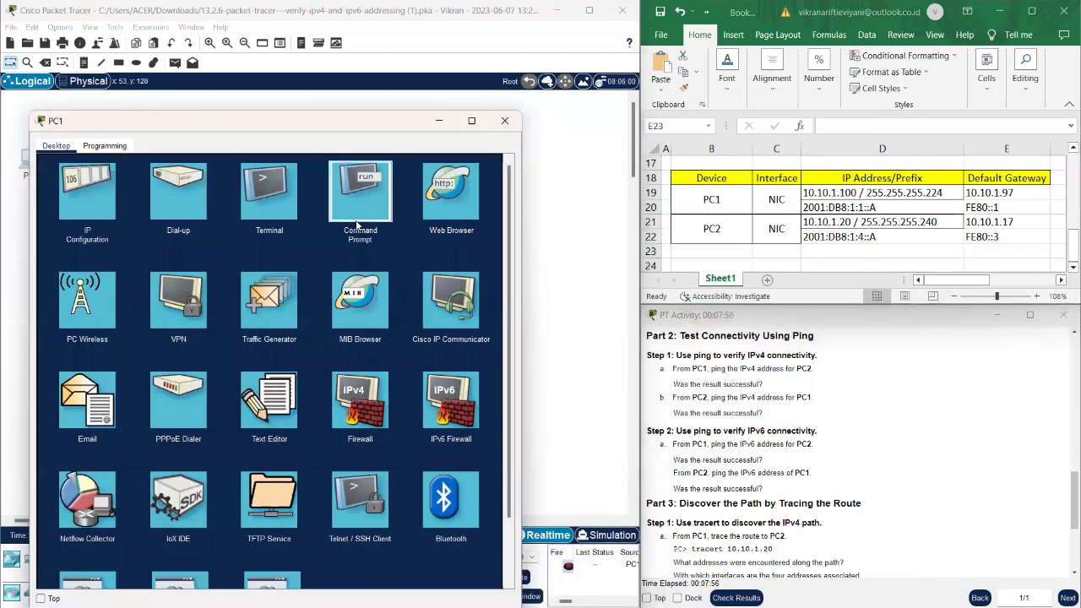
left_click(357, 222)
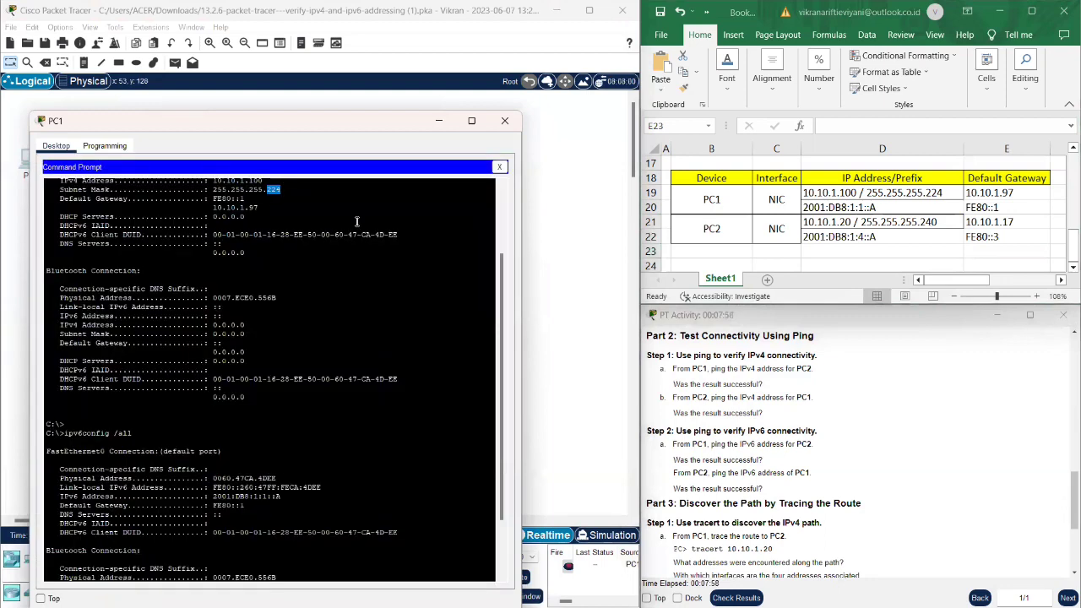
scroll(347, 326, "down", 3)
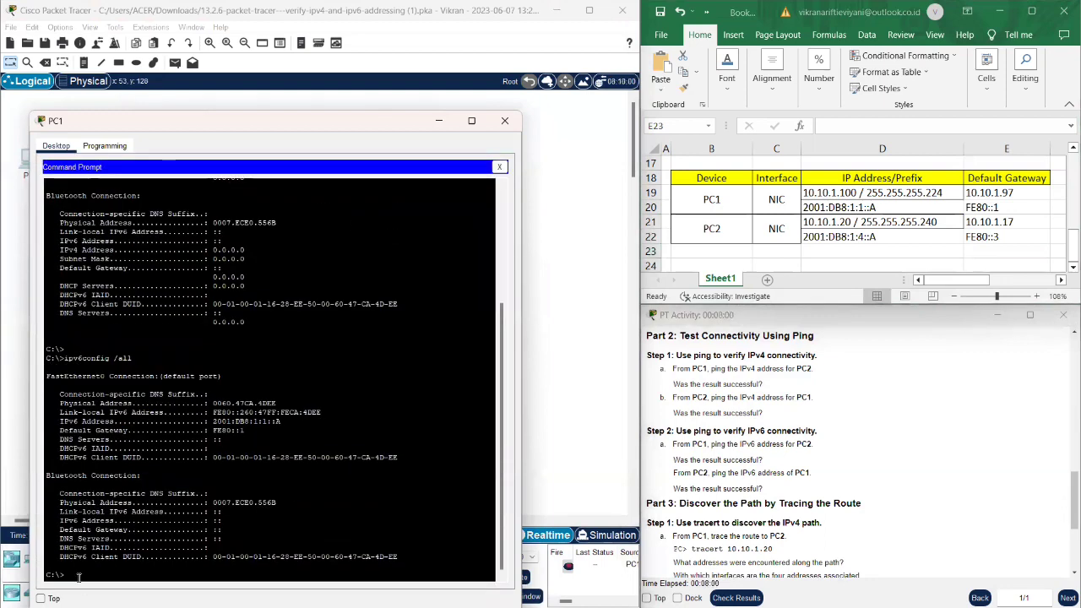
Ping PC2's IPv4 address 10.10.1.20 from PC1, copying the address from cell D21 of the addressing table
type("ping")
left_click(852, 224)
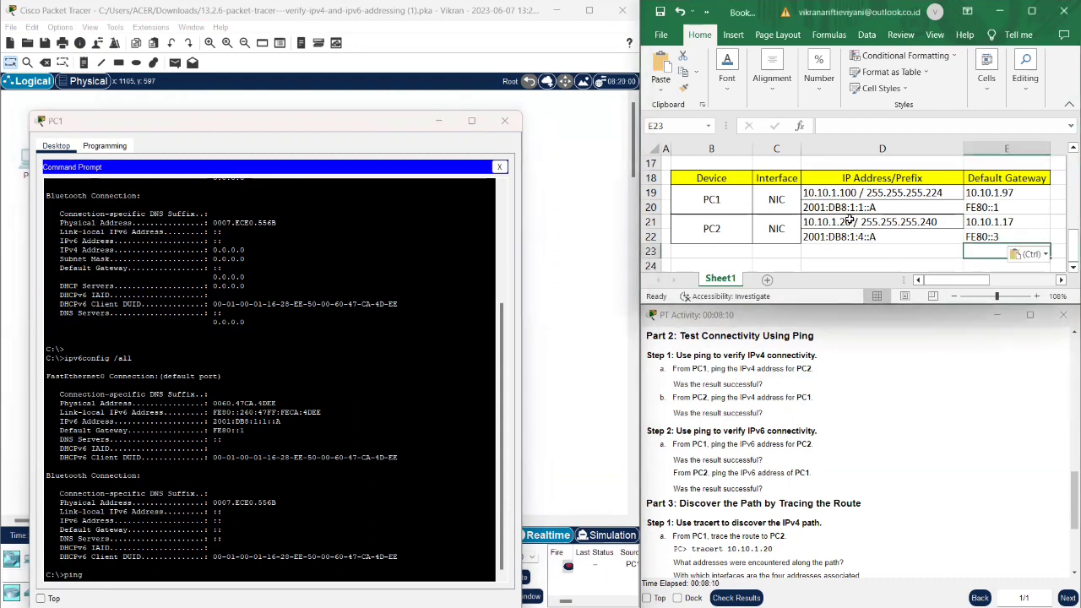
double_click(850, 221)
left_click_drag(853, 222, 805, 222)
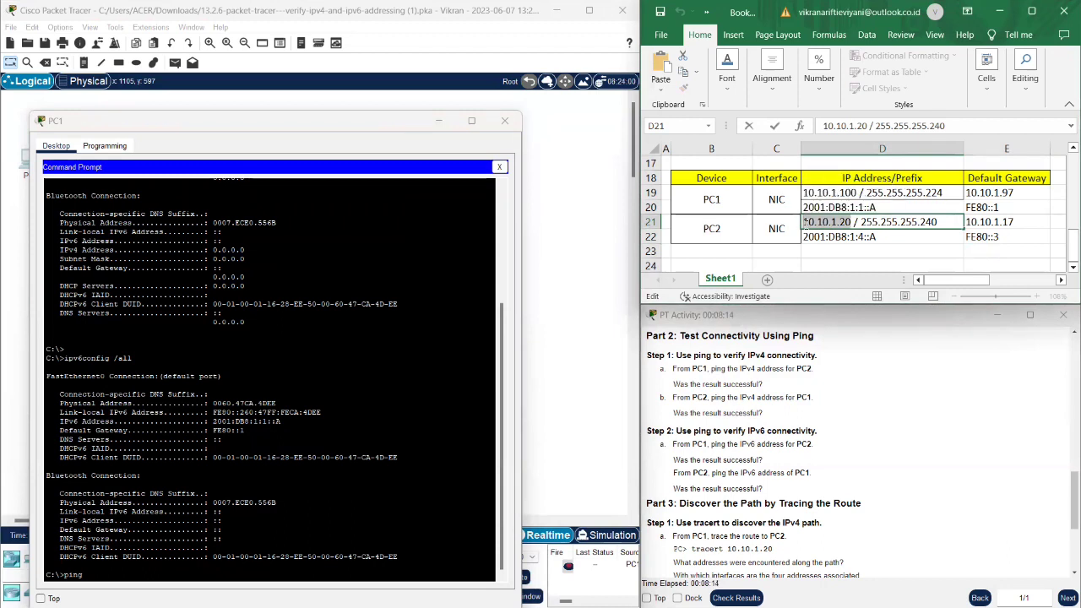
right_click(102, 581)
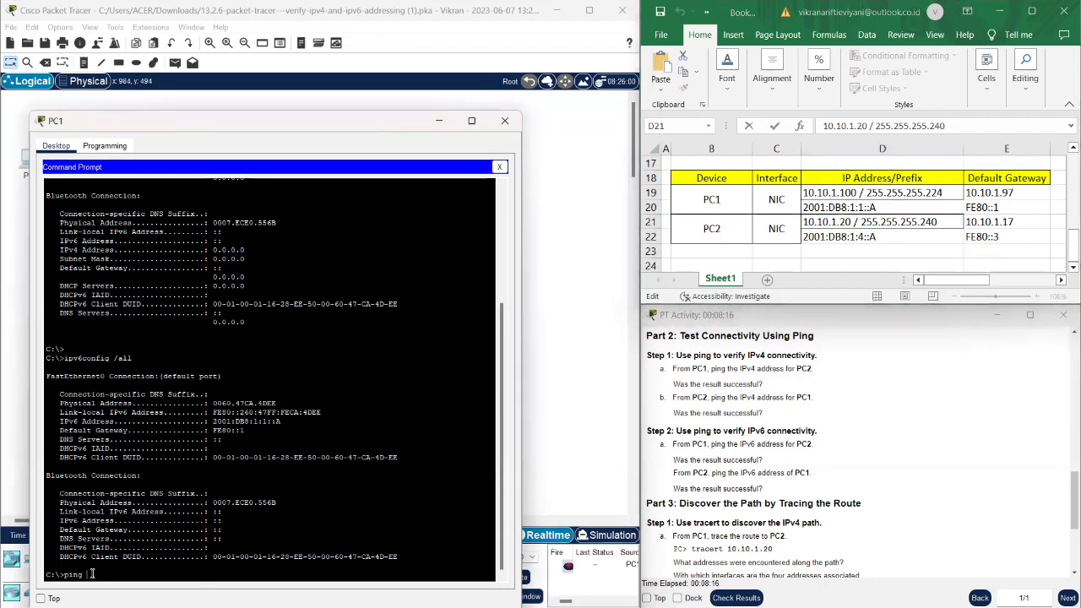
left_click(121, 595)
key("Return")
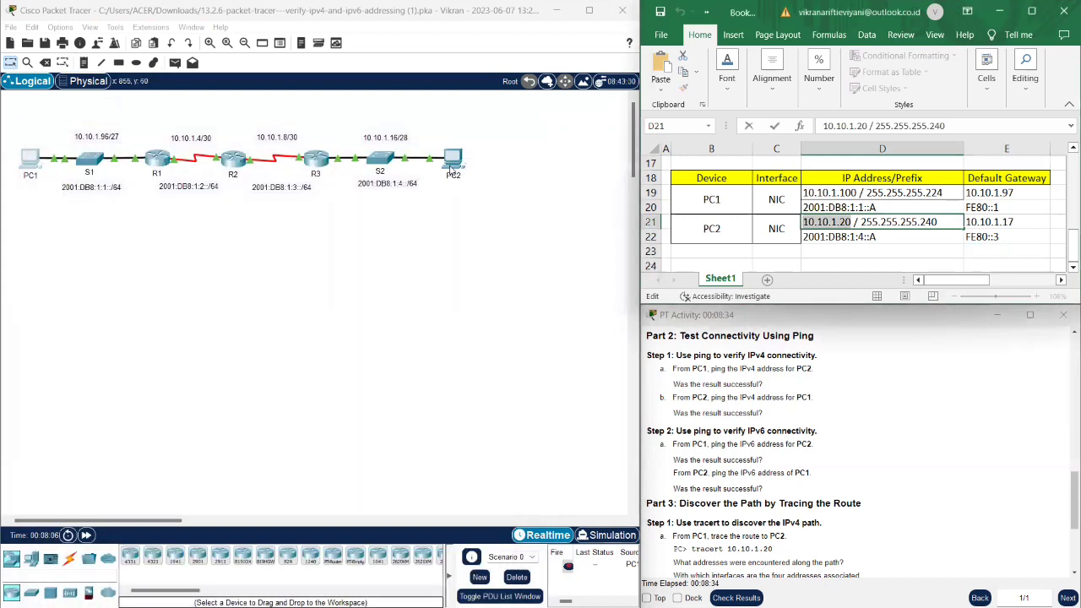
Reopen the Command Prompt on PC2 and move its window clear of the Excel sheet and the activity instructions
left_click(455, 162)
left_click_drag(731, 142, 305, 107)
left_click(345, 184)
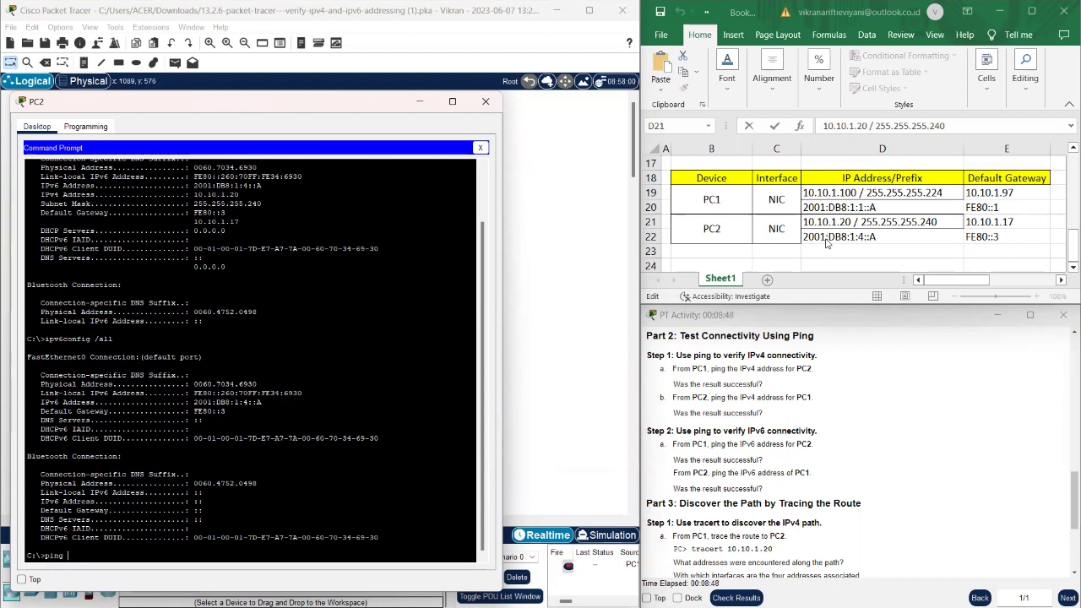
Ping PC1's IPv4 address 10.10.1.100 from PC2, copying the address from cell D19 of the addressing table
left_click(854, 199)
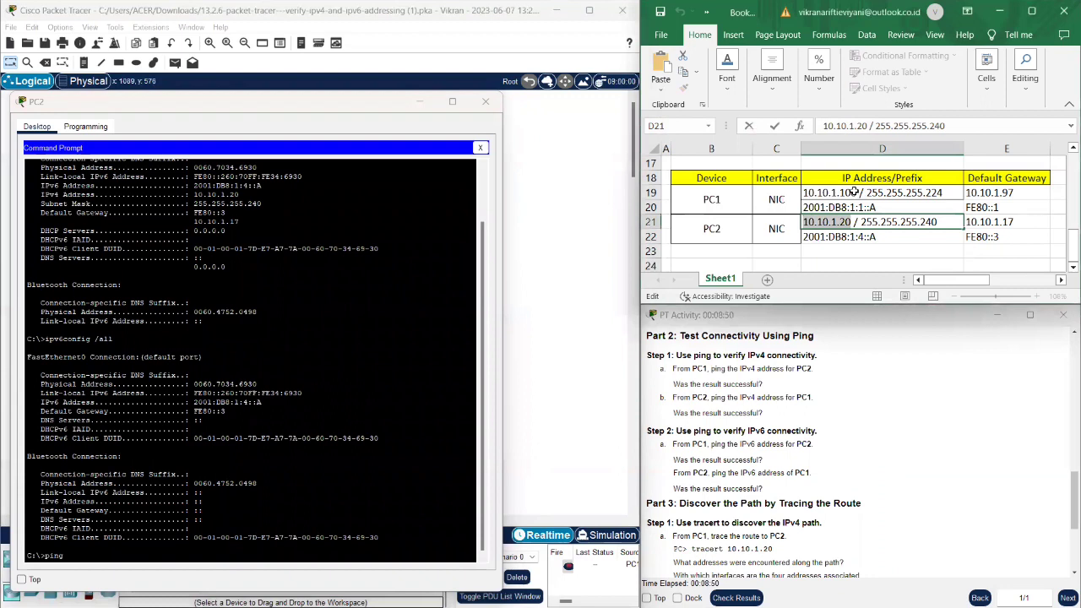
left_click(855, 193)
double_click(854, 192)
left_click_drag(856, 192, 804, 193)
key("ctrl+c")
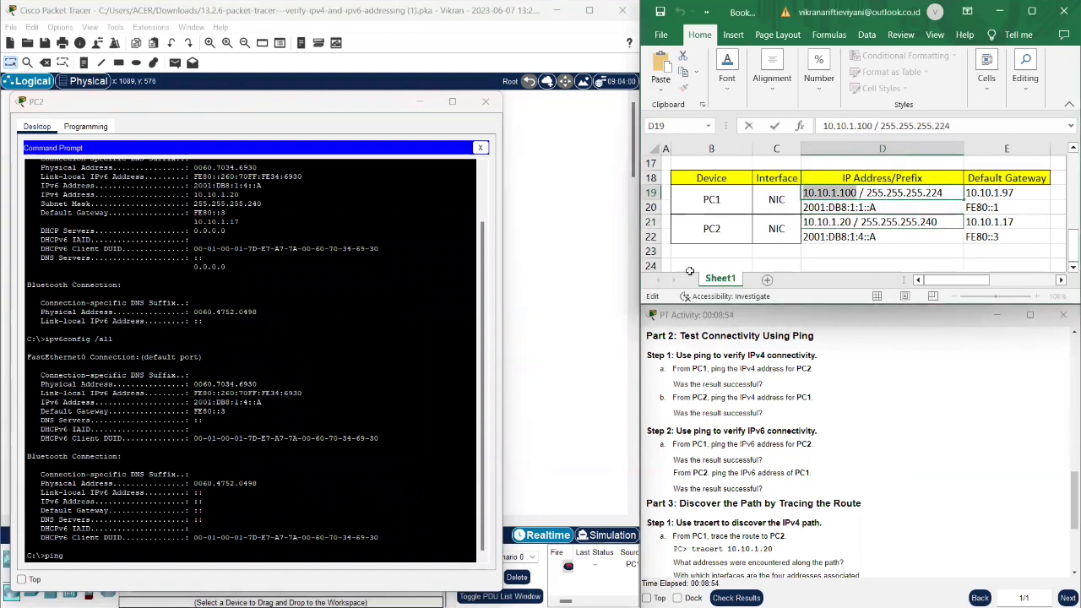
left_click(79, 556)
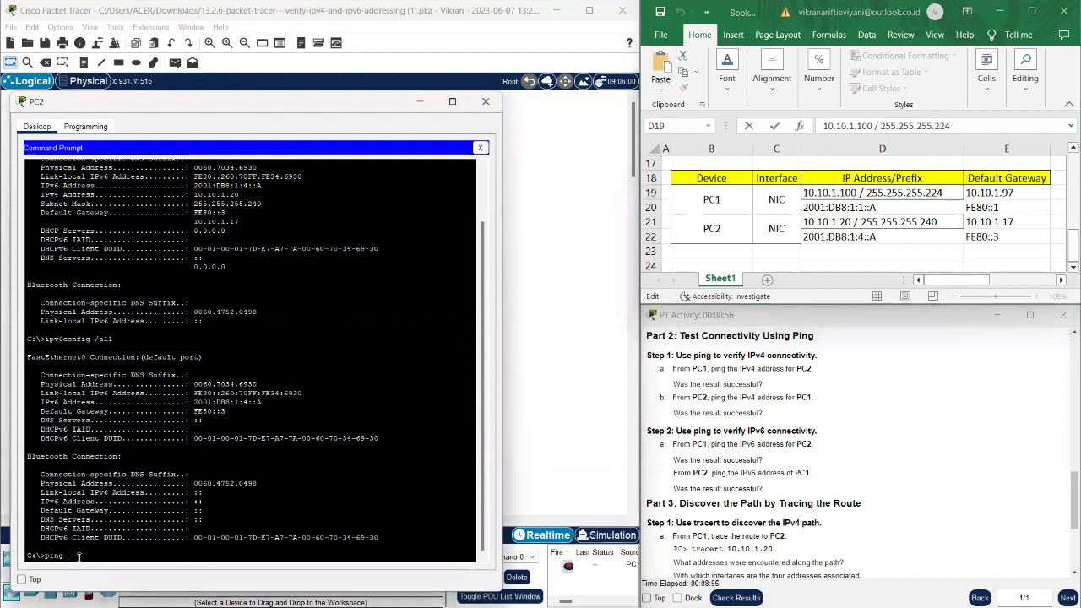
right_click(79, 557)
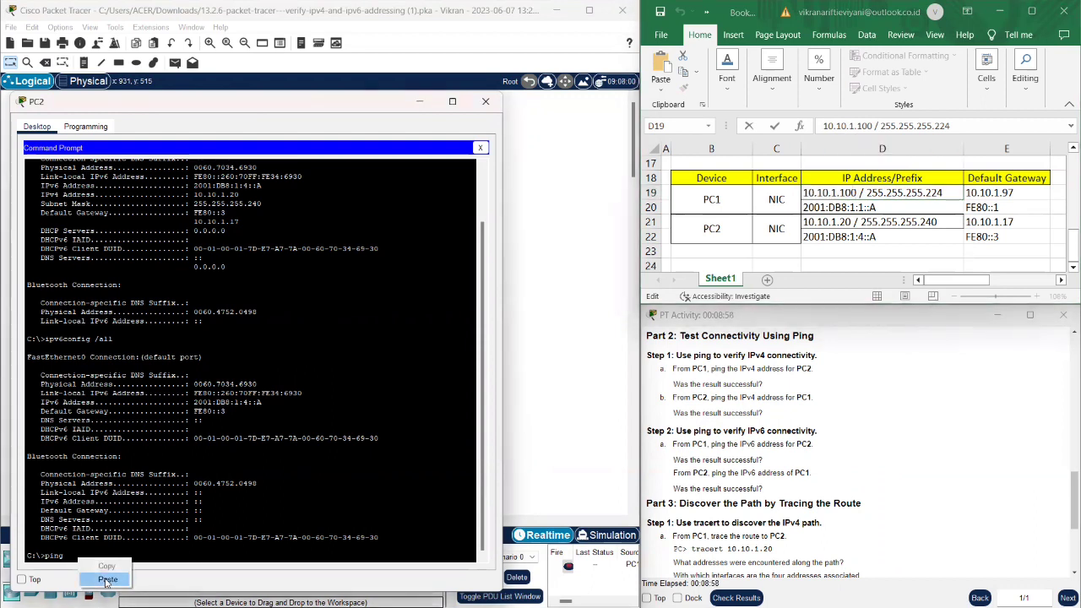
left_click(107, 579)
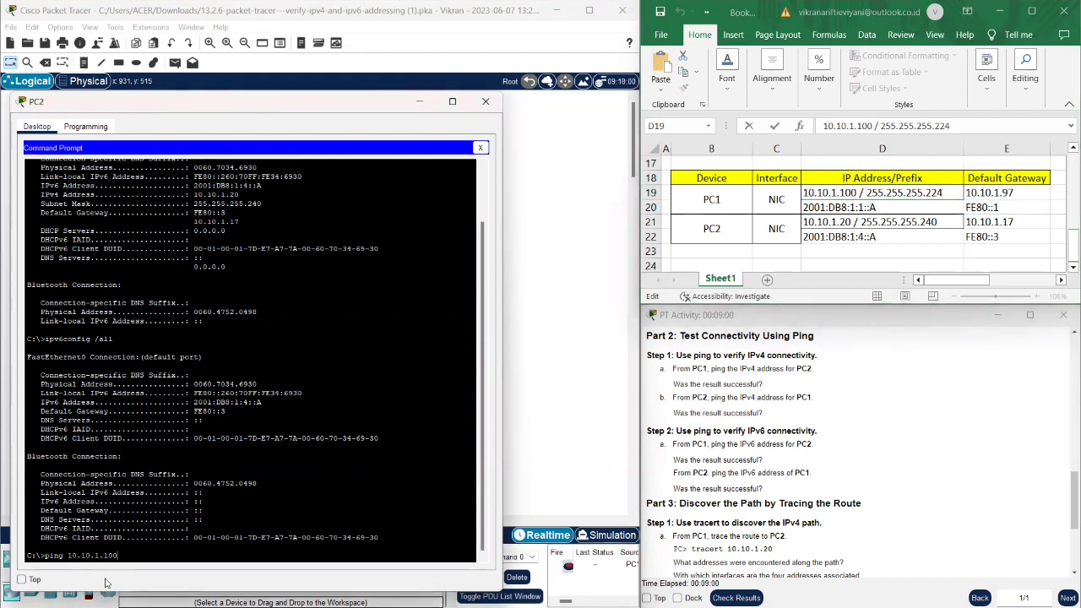
key("Return")
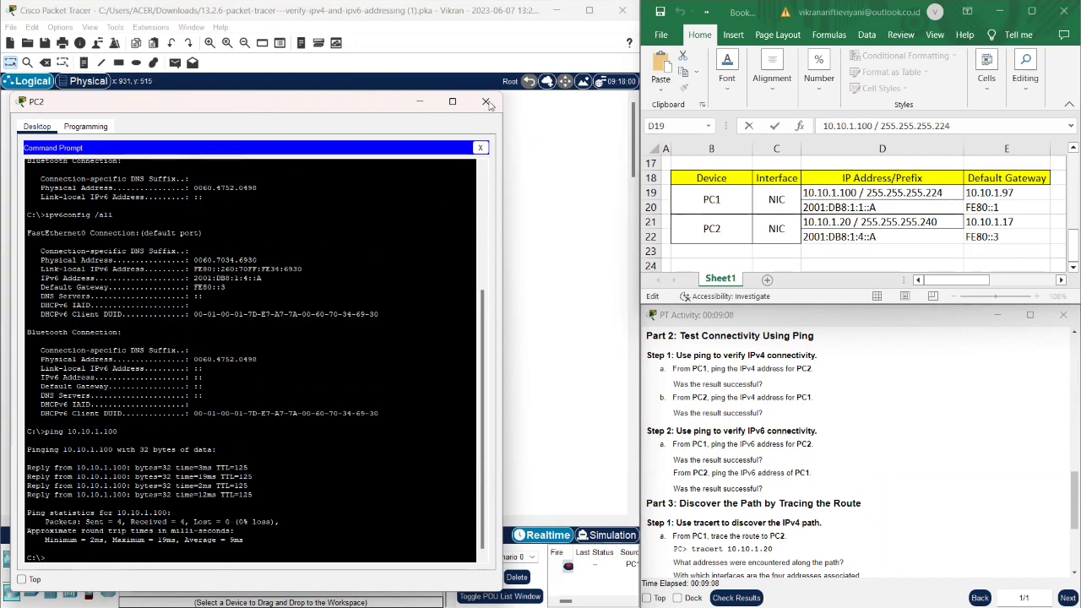
Close PC2's window and reopen the Command Prompt on PC1 for the IPv6 connectivity test
left_click(487, 102)
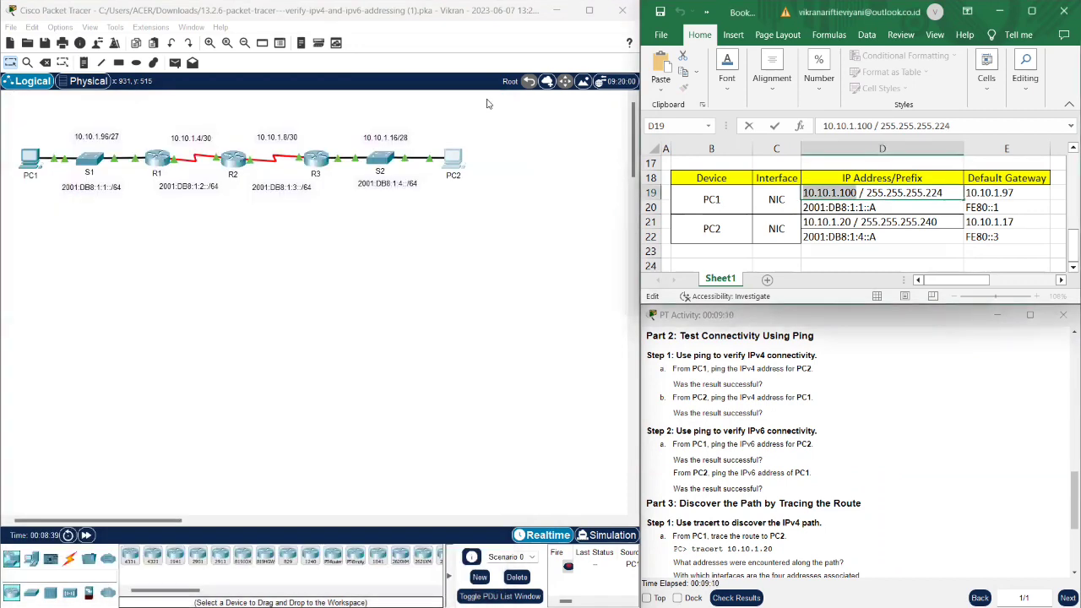
scroll(721, 475, "down", 1)
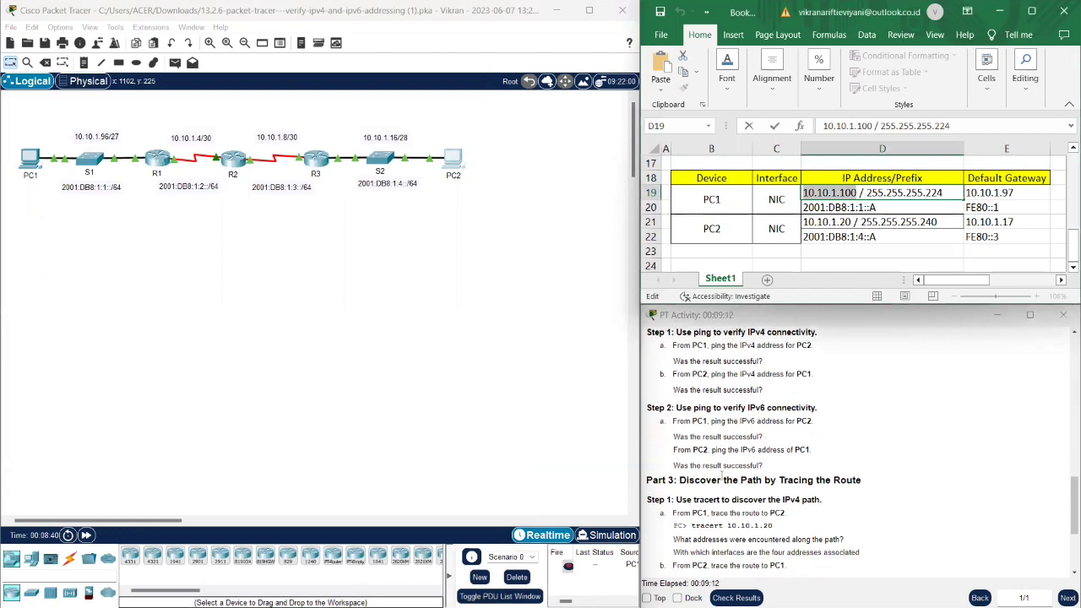
scroll(722, 471, "up", 1)
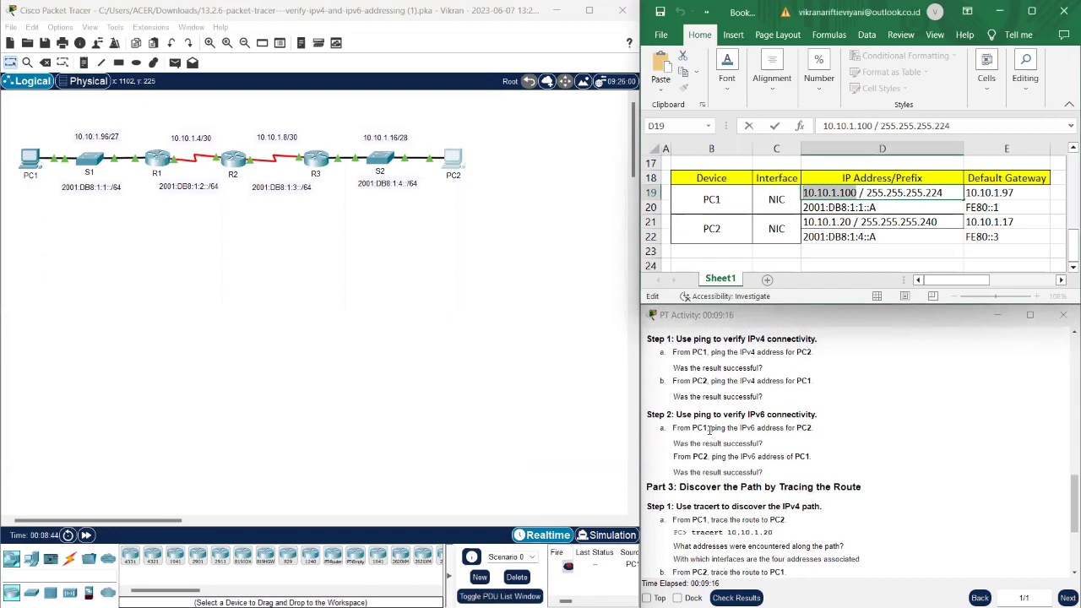
left_click(31, 166)
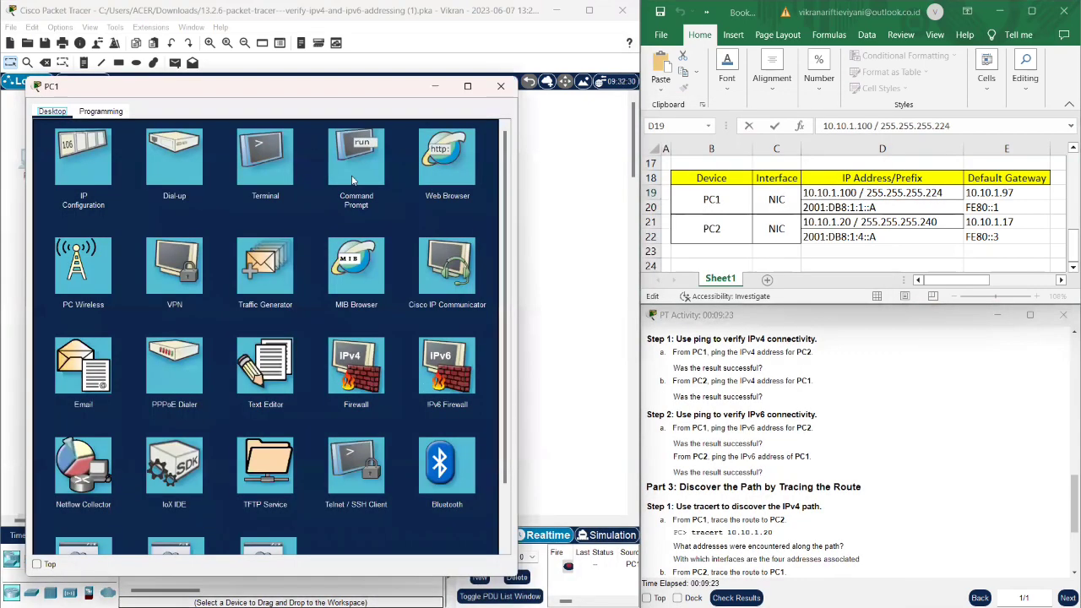
left_click(354, 169)
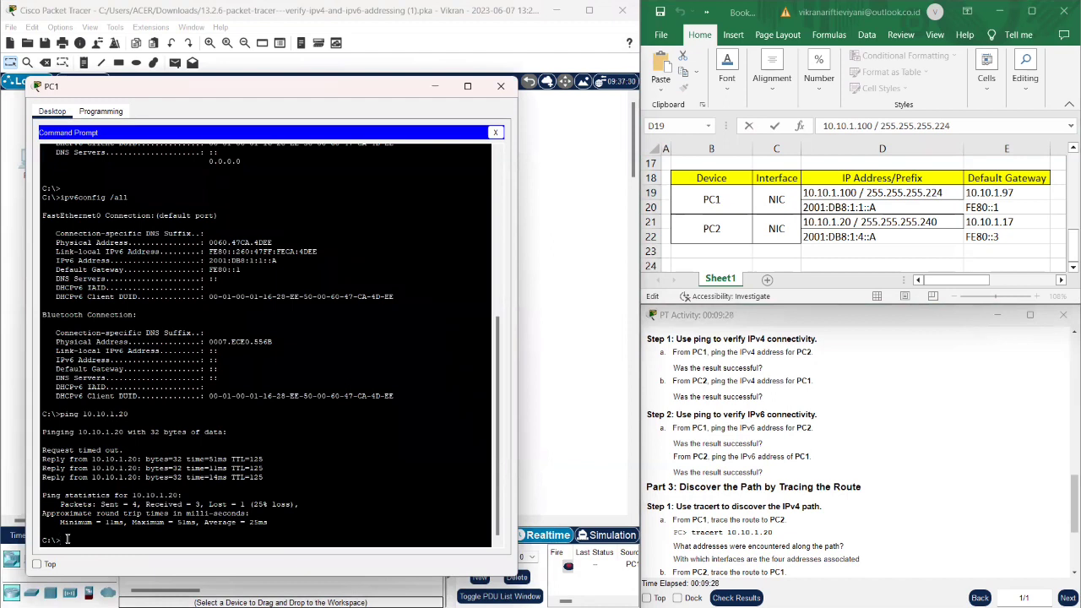
Ping PC2's IPv6 address 2001:DB8:1:4::A from PC1, copying the address from cell D22 of the addressing table
type("ping")
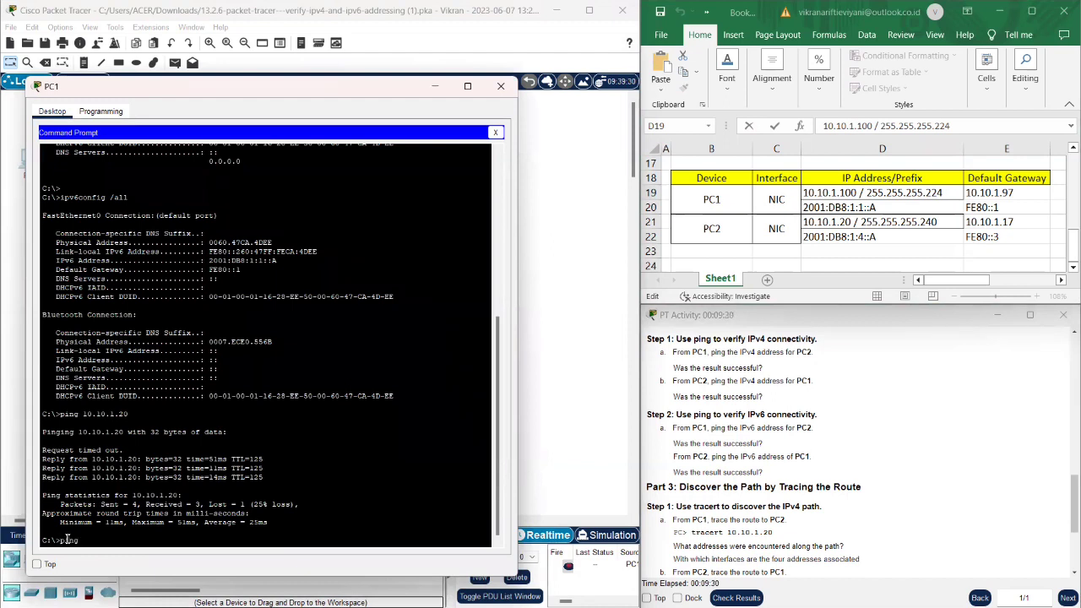
left_click(876, 238)
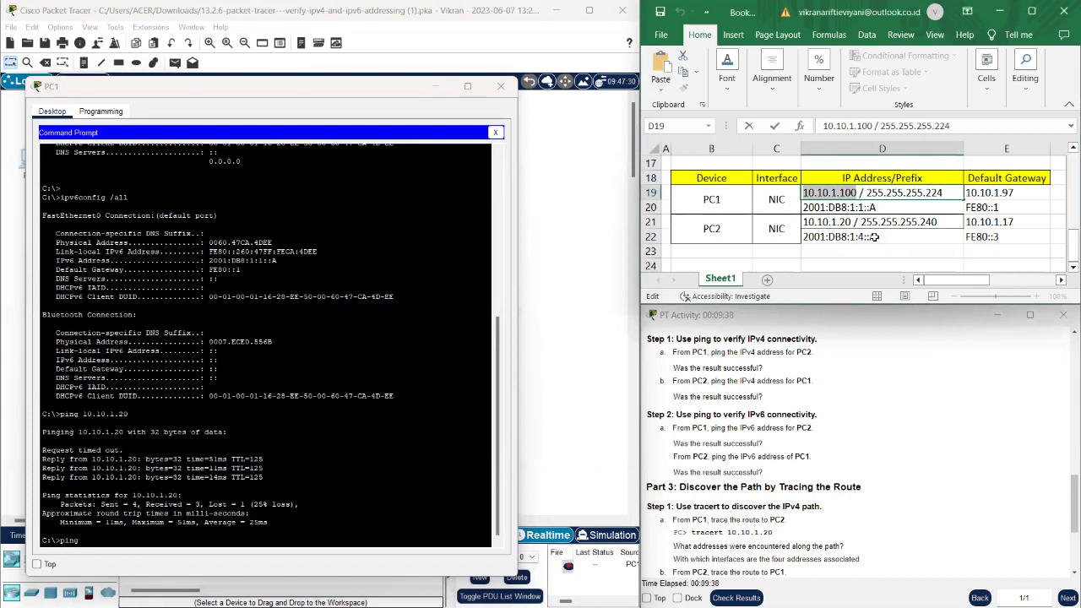
left_click(874, 237)
double_click(876, 237)
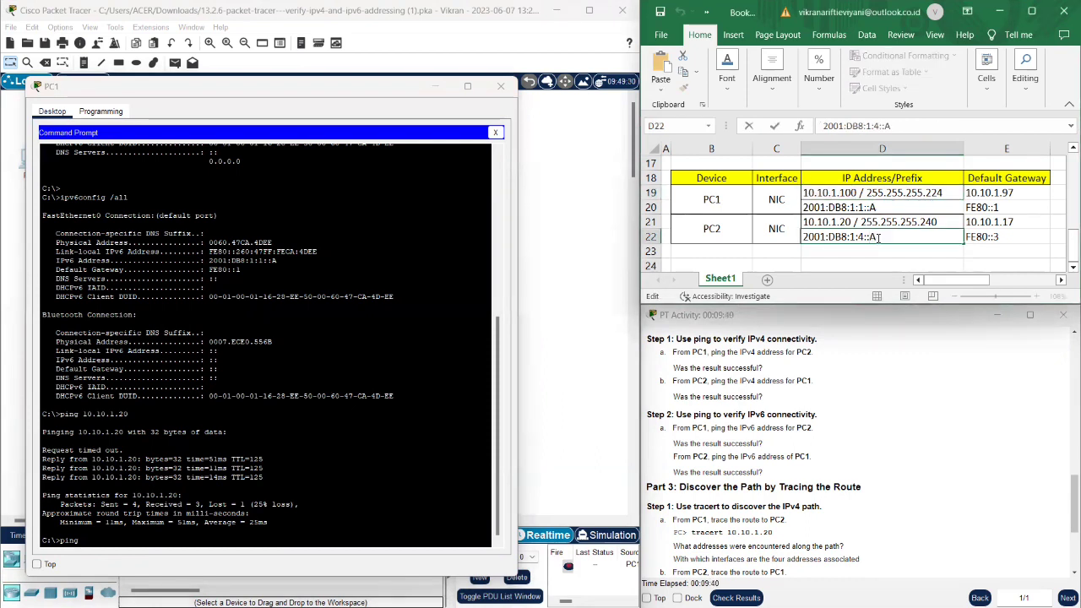
left_click_drag(878, 238, 802, 243)
key("ctrl+c")
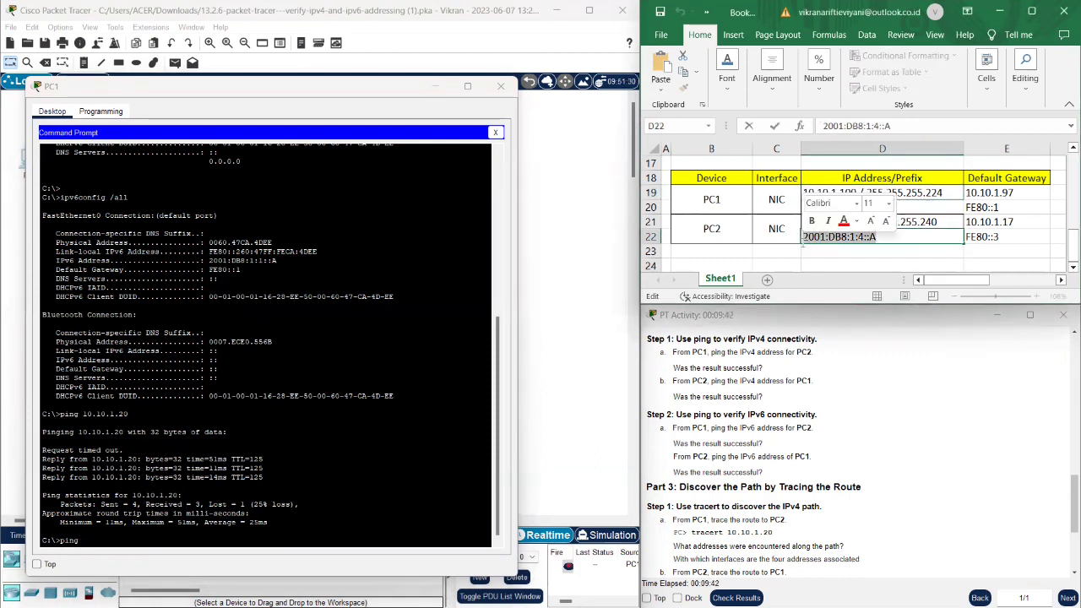
left_click(98, 537)
right_click(98, 537)
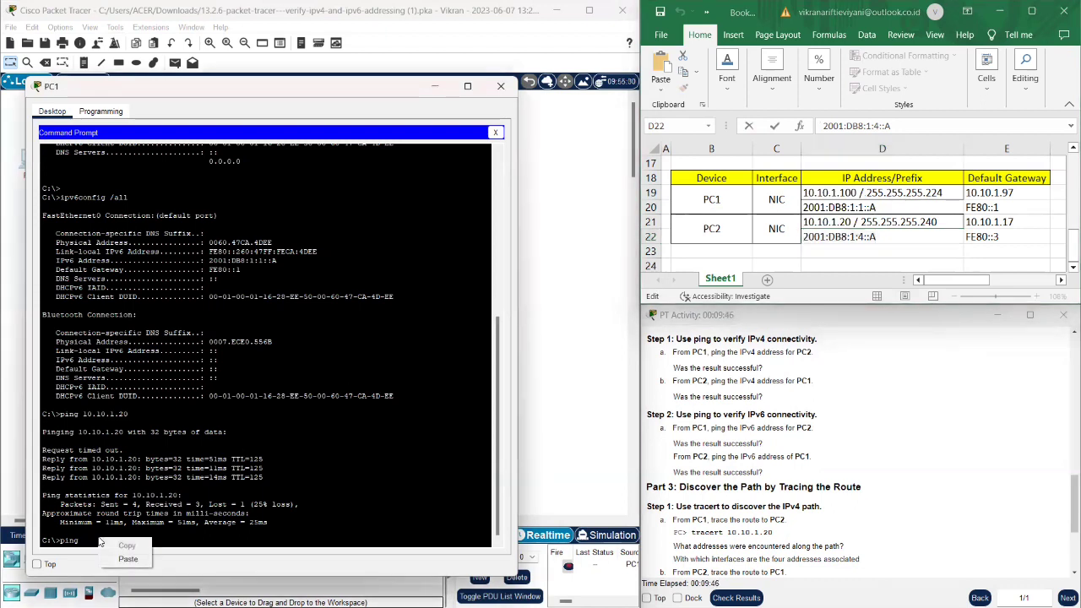
left_click(121, 559)
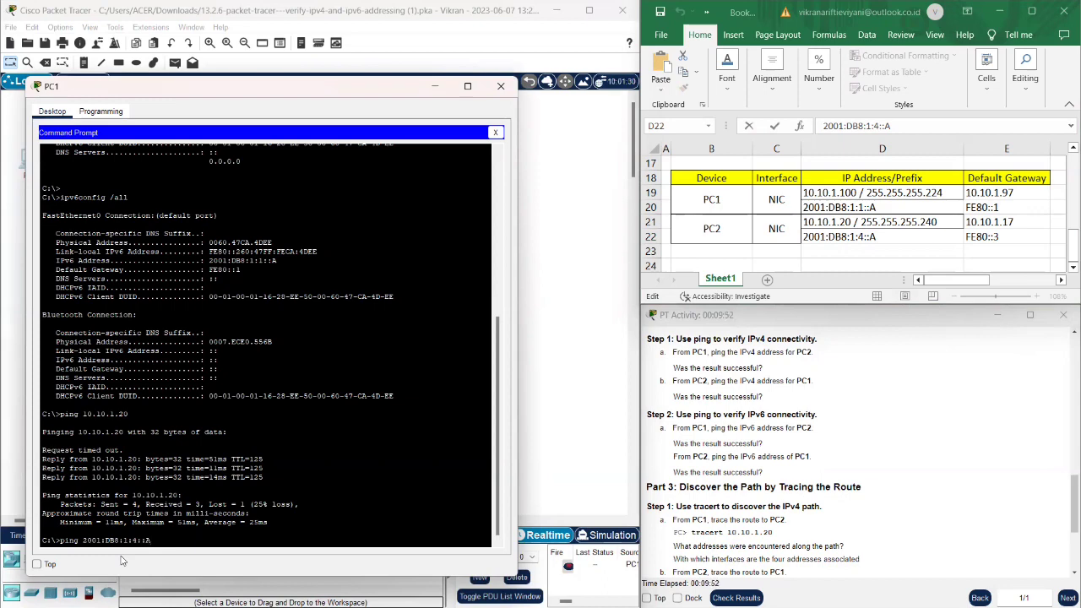
key("Return")
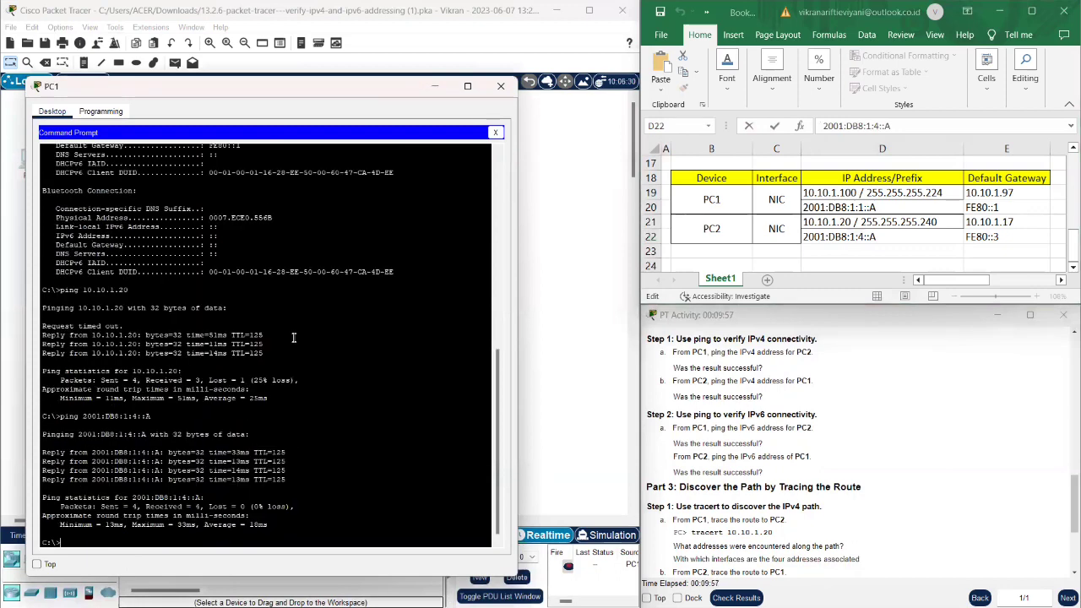
Switch from PC1 to the Command Prompt on PC2 and move its window clear of the Excel sheet and instructions
left_click(501, 85)
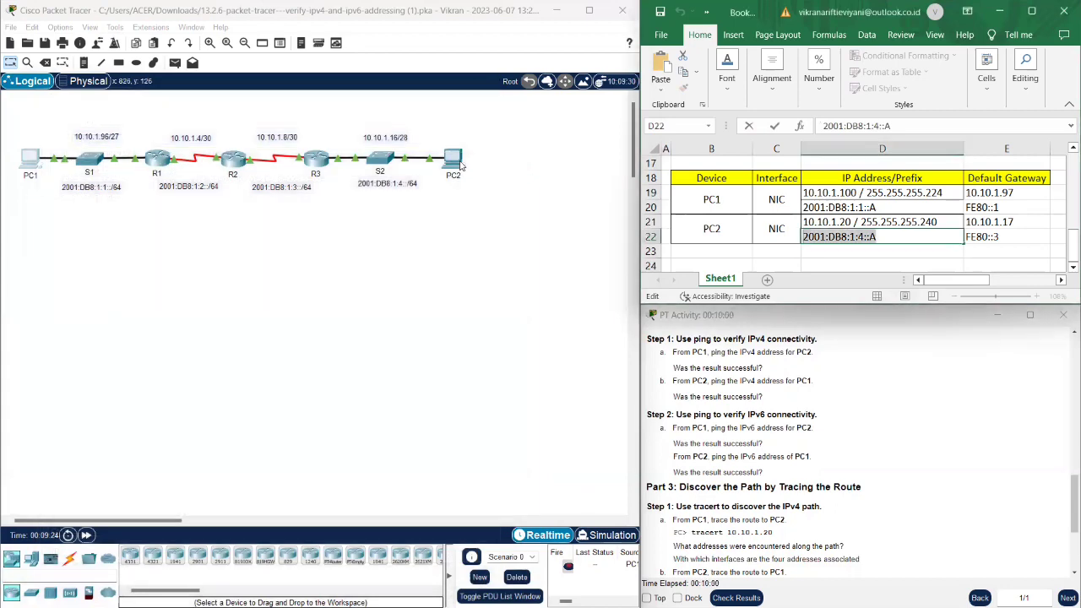
left_click(459, 162)
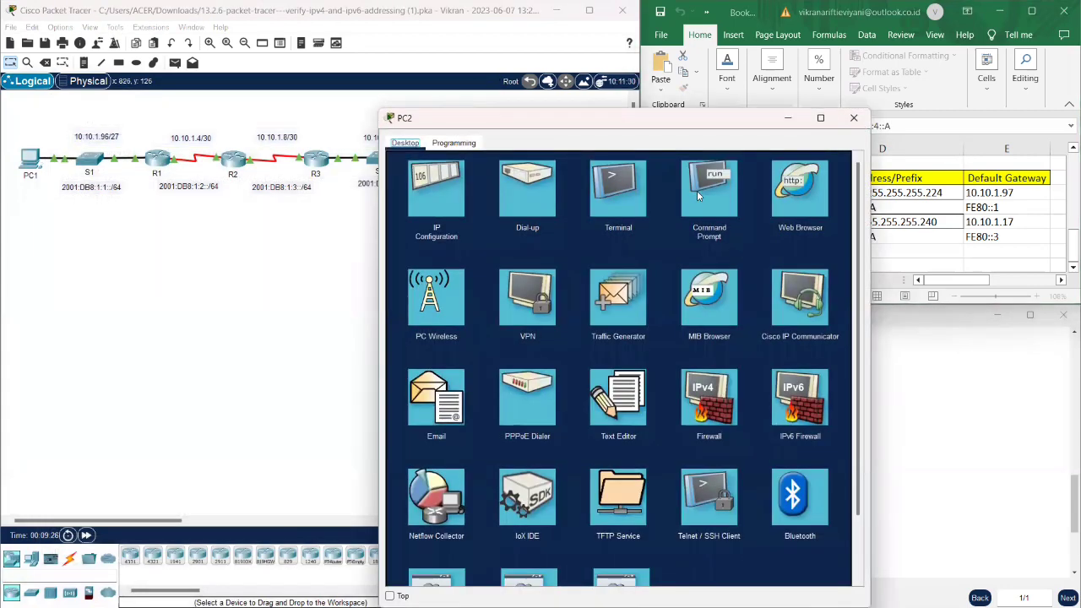
left_click(696, 190)
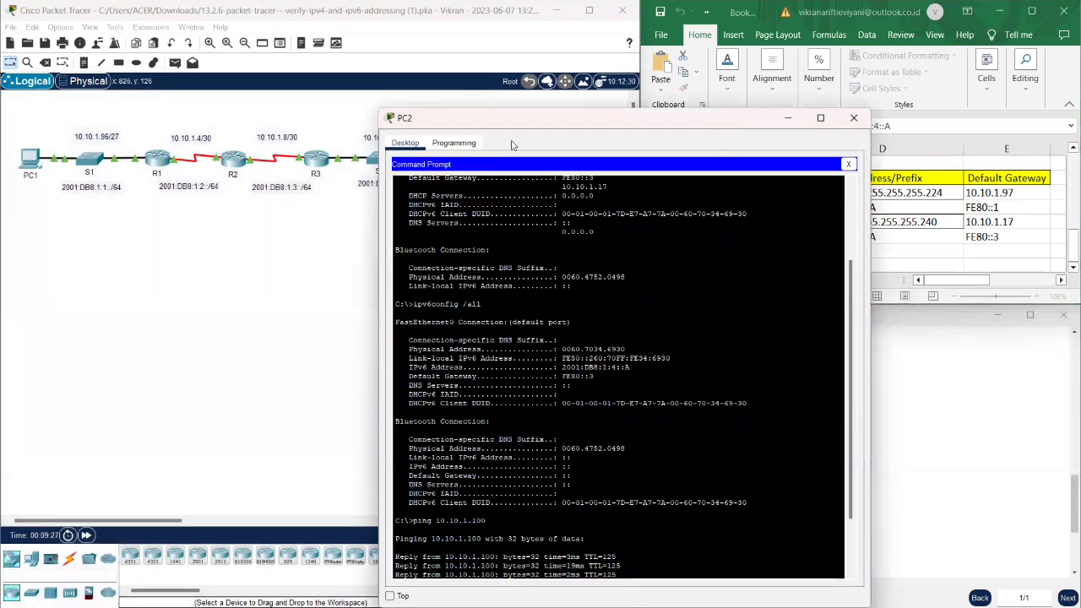
left_click_drag(729, 126, 628, 139)
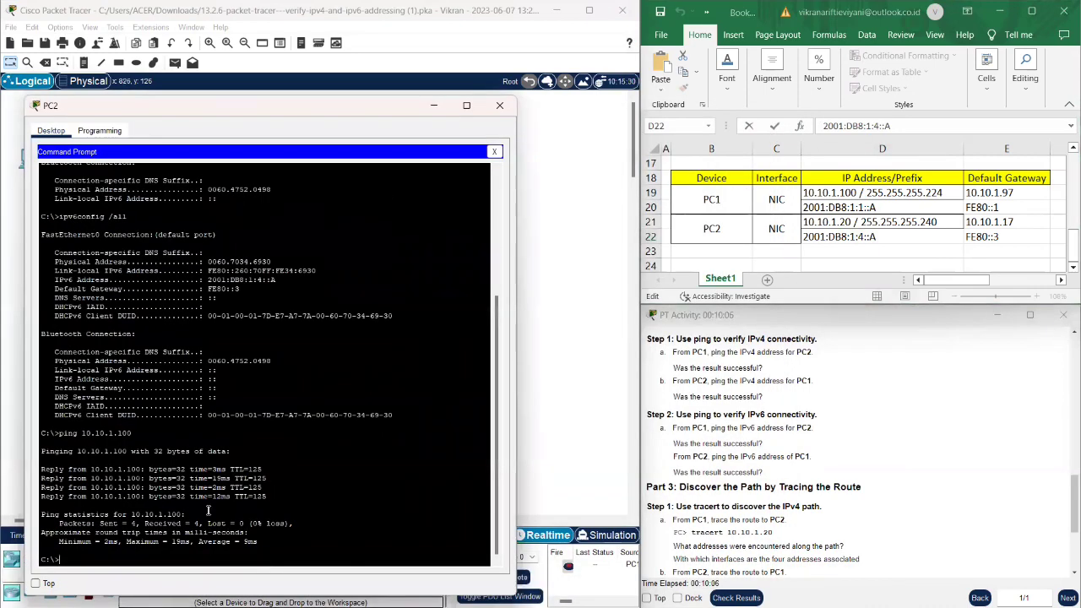
Ping PC1's IPv6 address 2001:DB8:1:1::A from PC2, copying the address from cell D20 of the addressing table
type("ping")
left_click(879, 205)
left_click(873, 207)
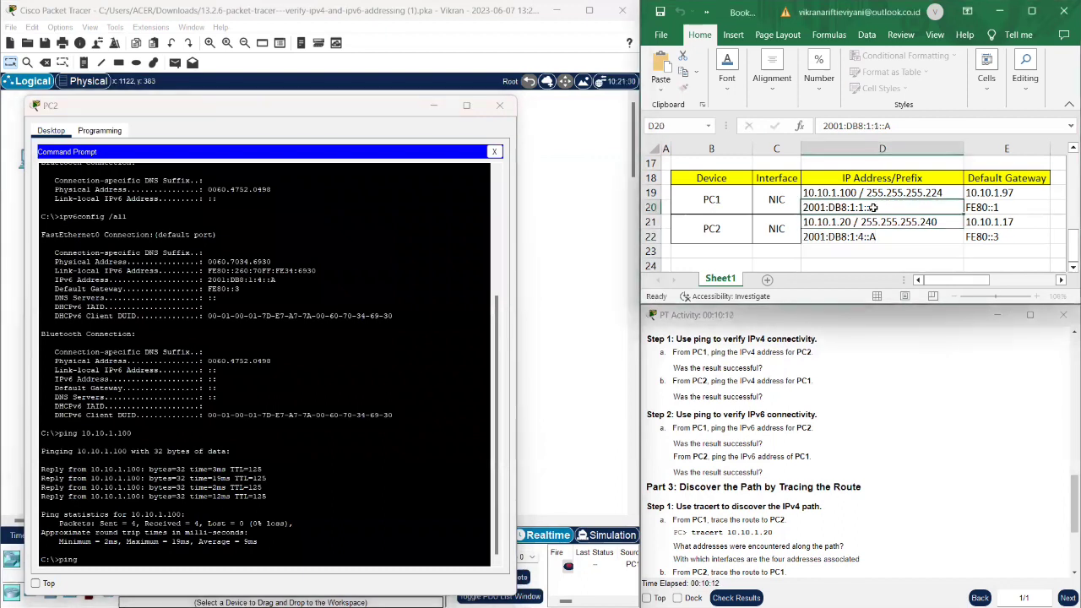
double_click(873, 207)
double_click(874, 208)
key("ctrl+c")
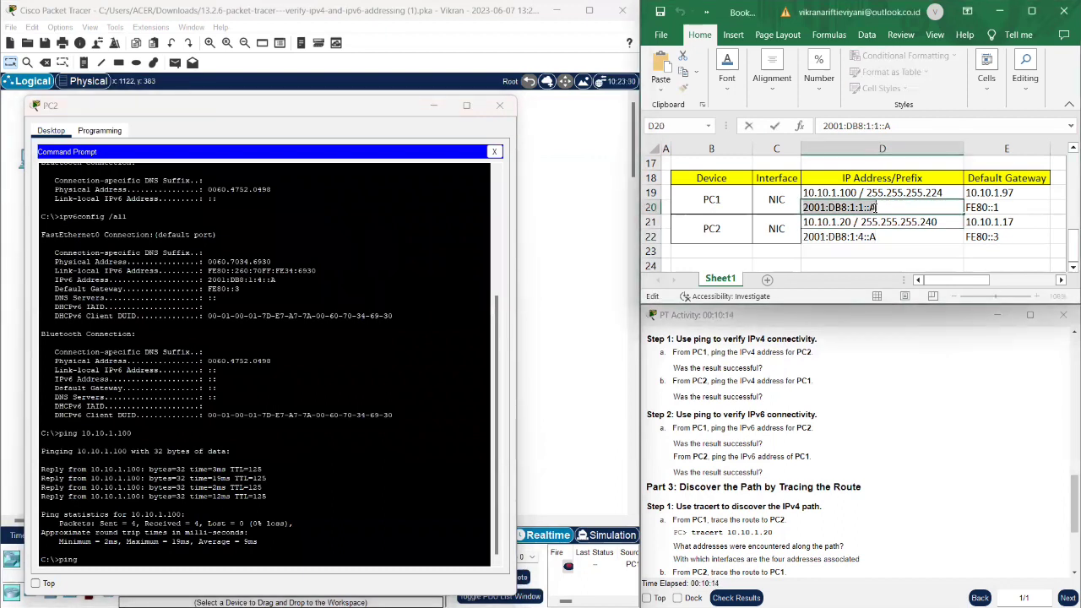
left_click(91, 558)
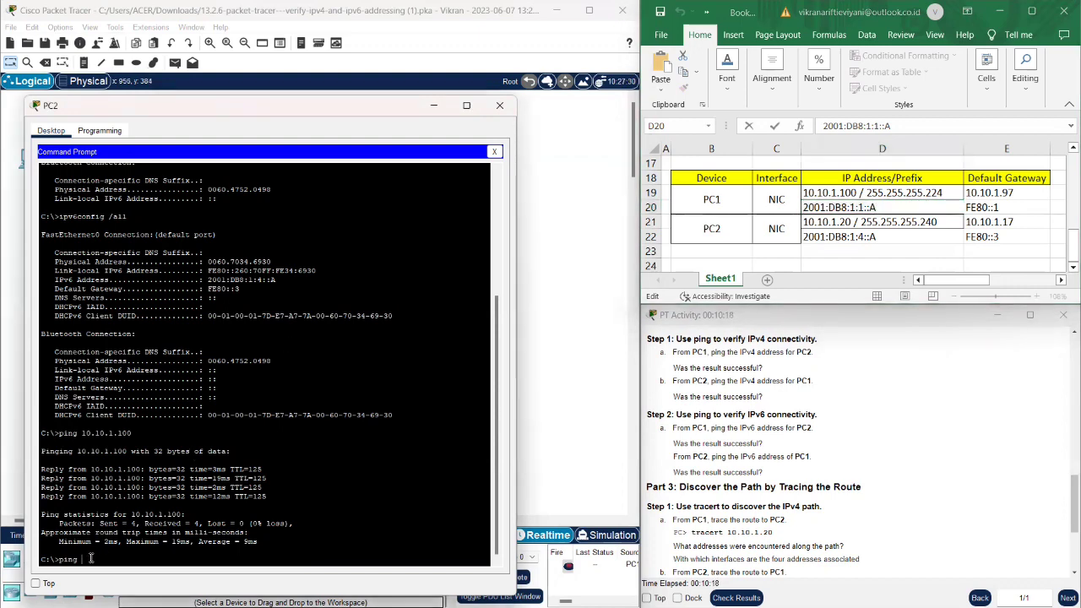
right_click(91, 558)
left_click(120, 579)
key("Return")
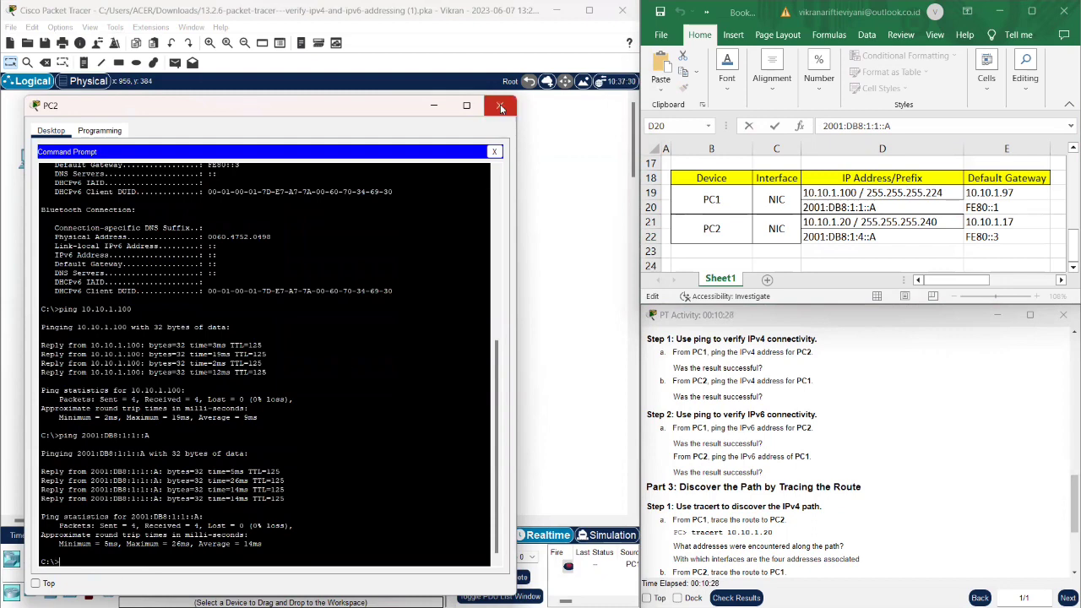
Close PC2's window and bring up Part 3 of the activity instructions, on tracing the route
left_click(499, 107)
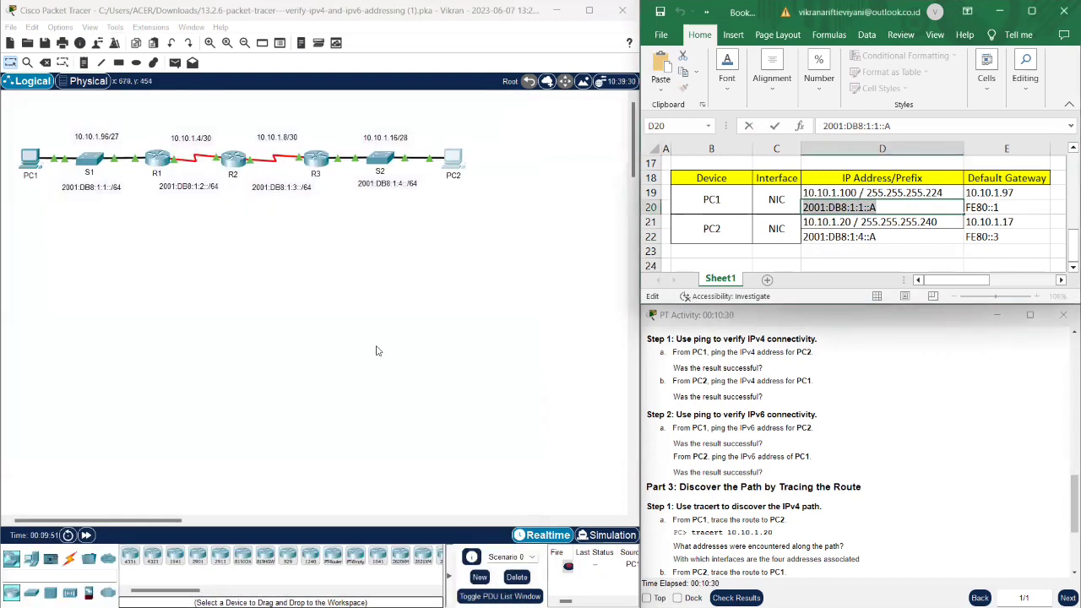
scroll(806, 506, "down", 3)
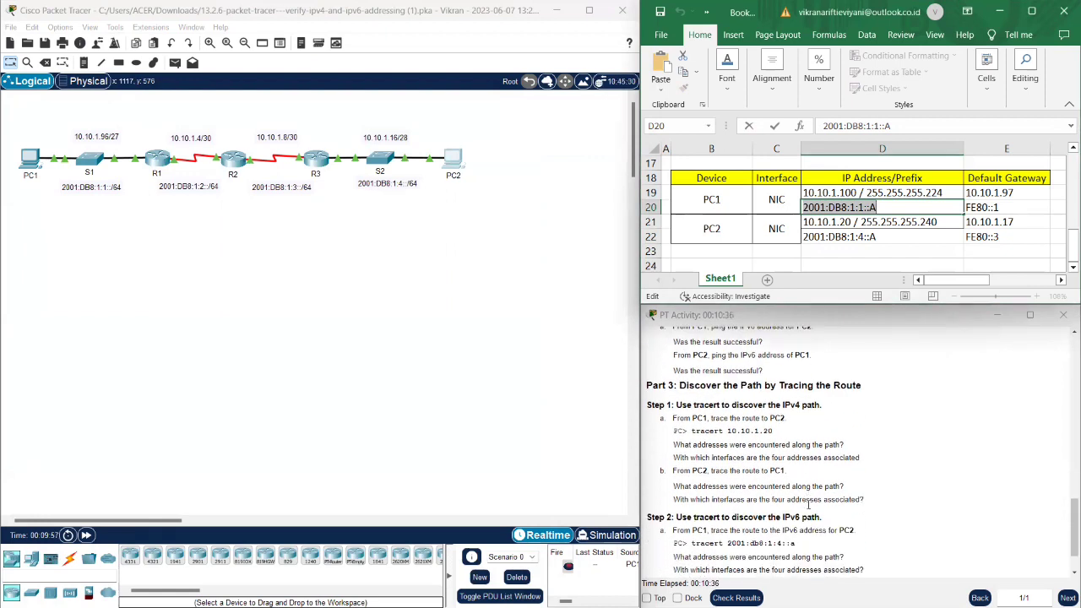
scroll(808, 505, "down", 1)
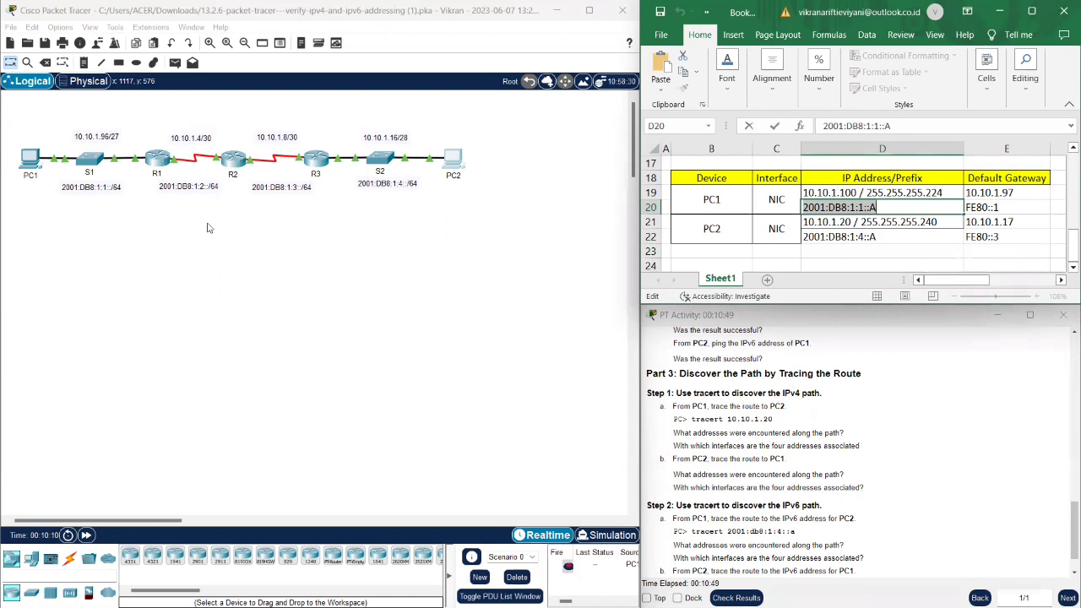
Reopen the Command Prompt on PC1 and move its window clear of the Excel sheet and the activity instructions
left_click(32, 168)
left_click(32, 166)
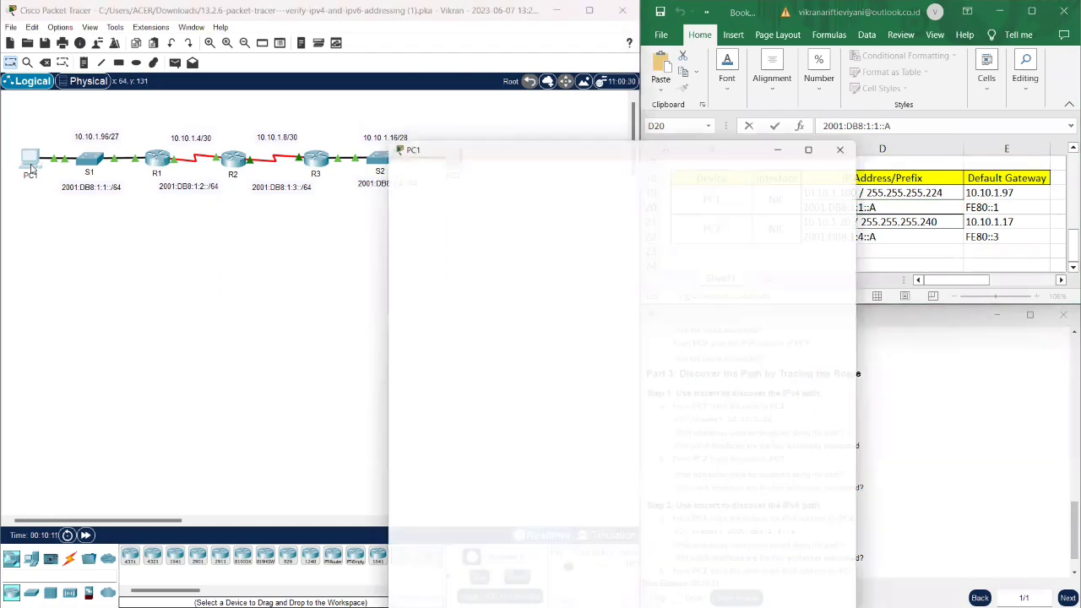
left_click(701, 205)
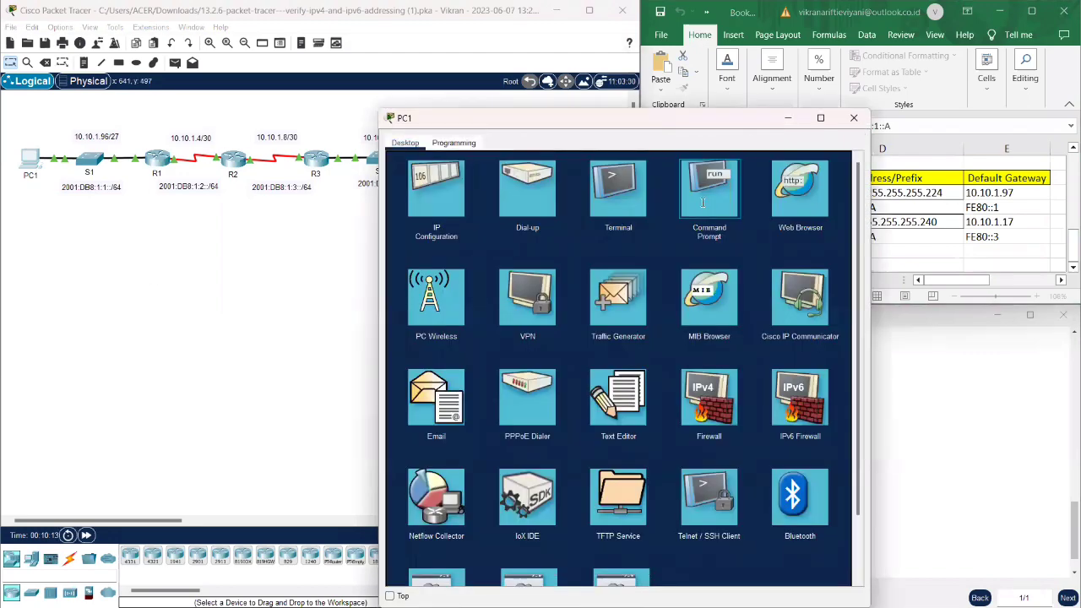
left_click_drag(709, 124, 339, 107)
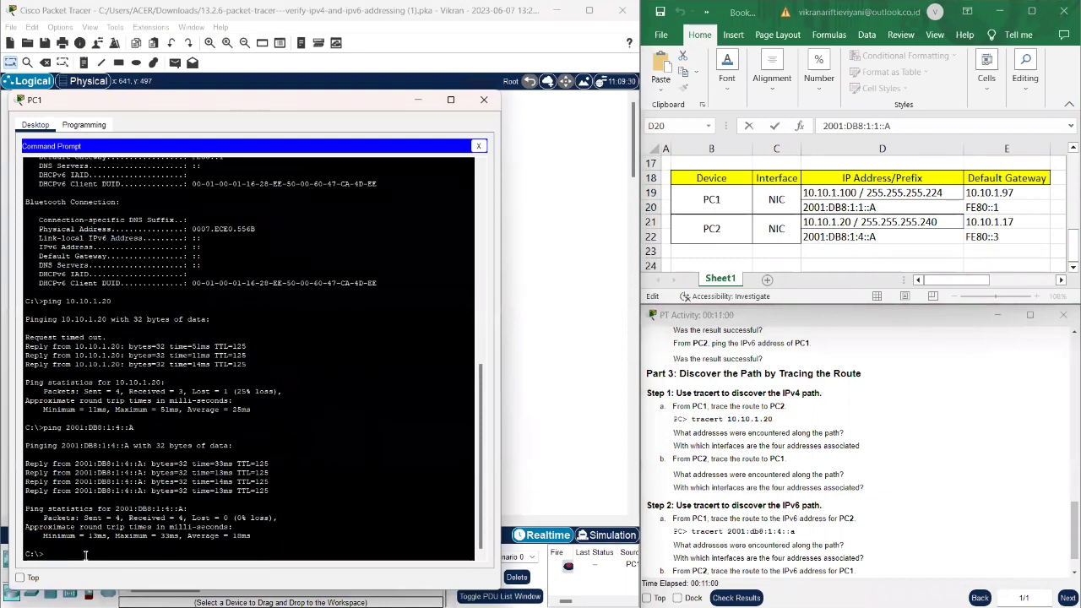
Trace the IPv4 route from PC1 to PC2 by running tracert 10.10.1.20, copied from Part 3, Step 1 of the instructions
left_click(772, 418)
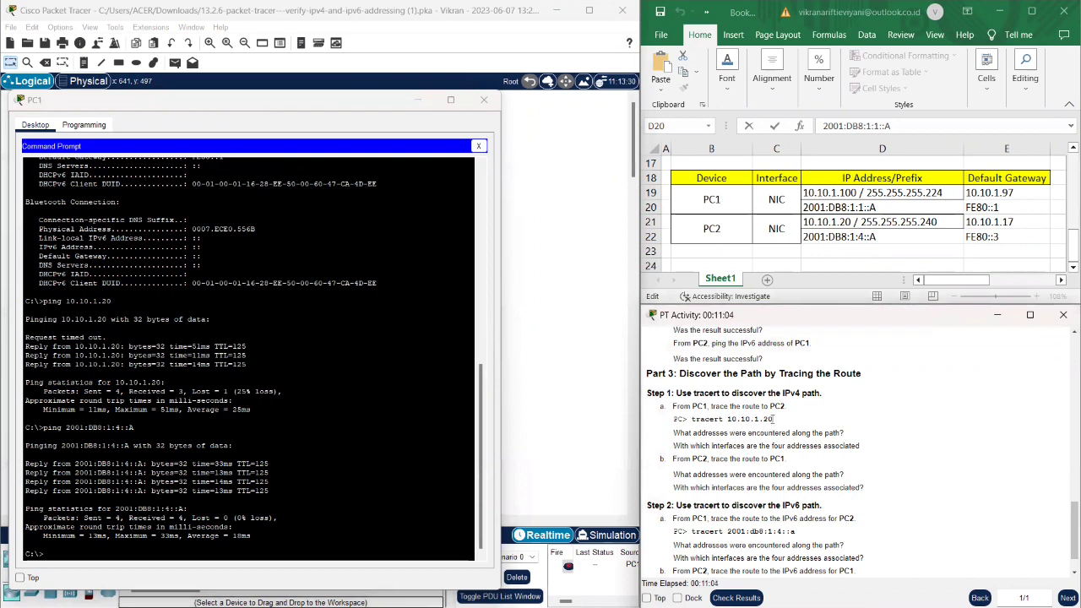
left_click_drag(772, 419, 692, 420)
key("ctrl+c")
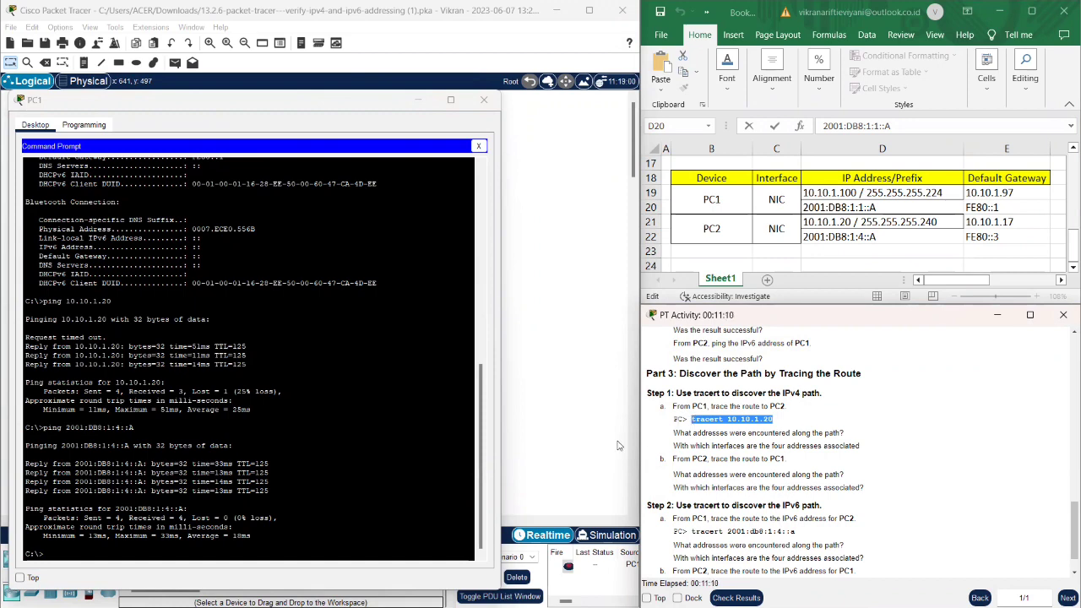
left_click(56, 553)
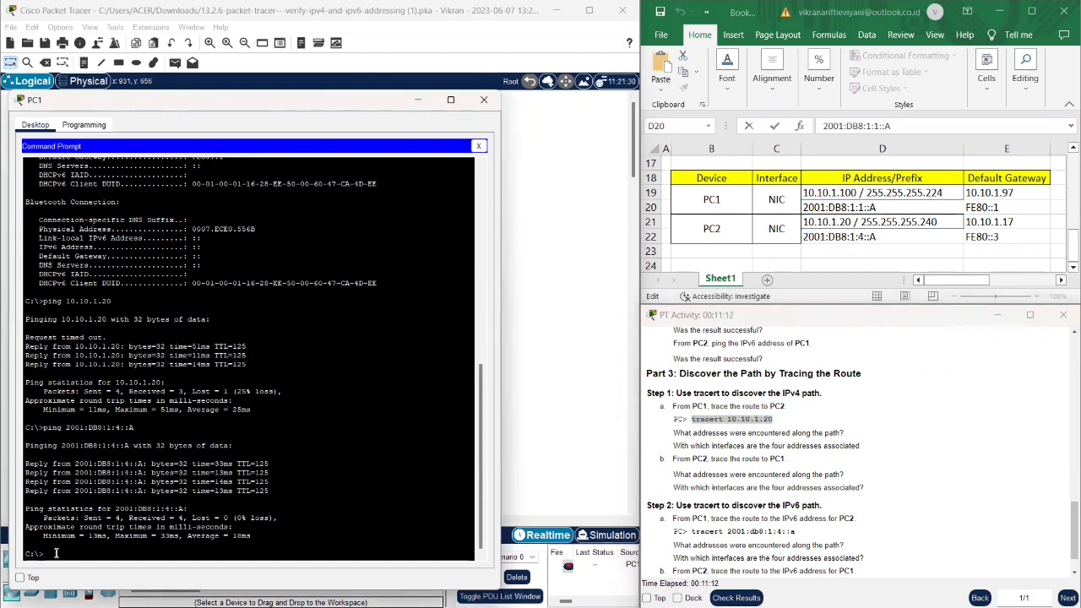
right_click(56, 553)
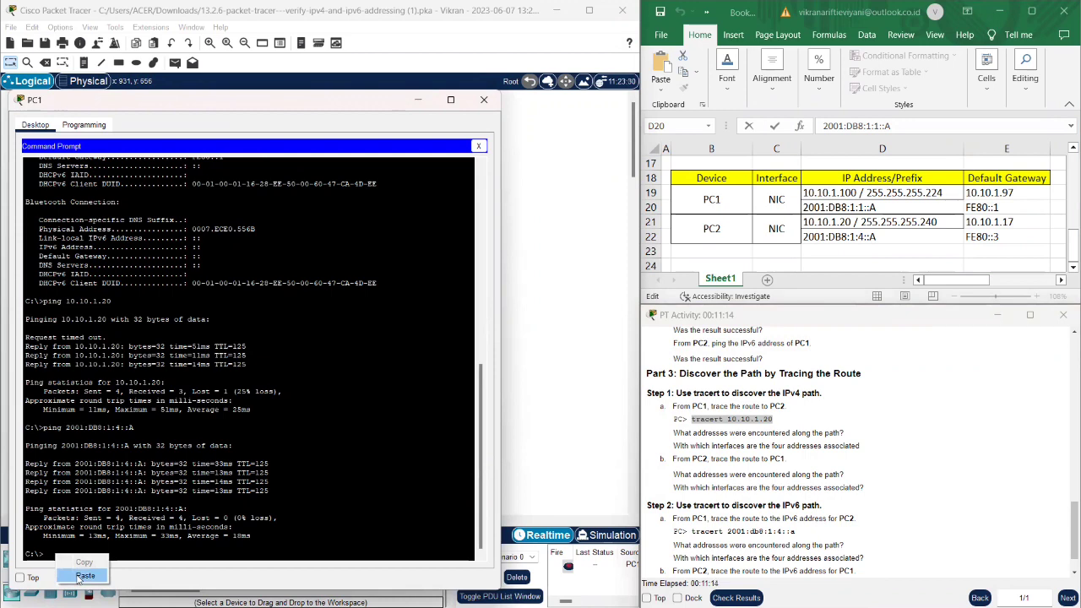
left_click(77, 579)
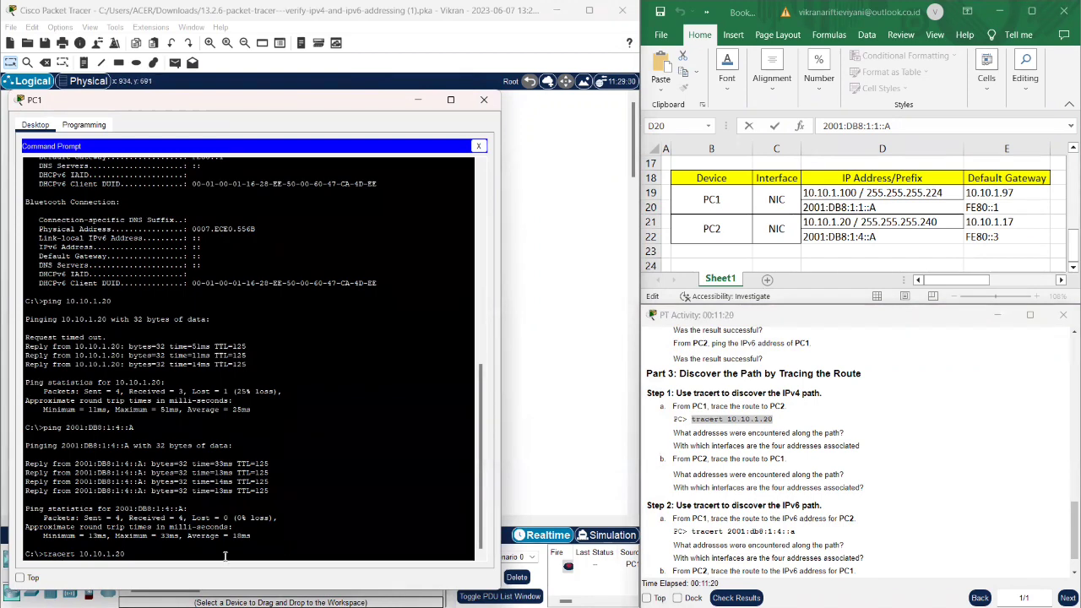
key("Return")
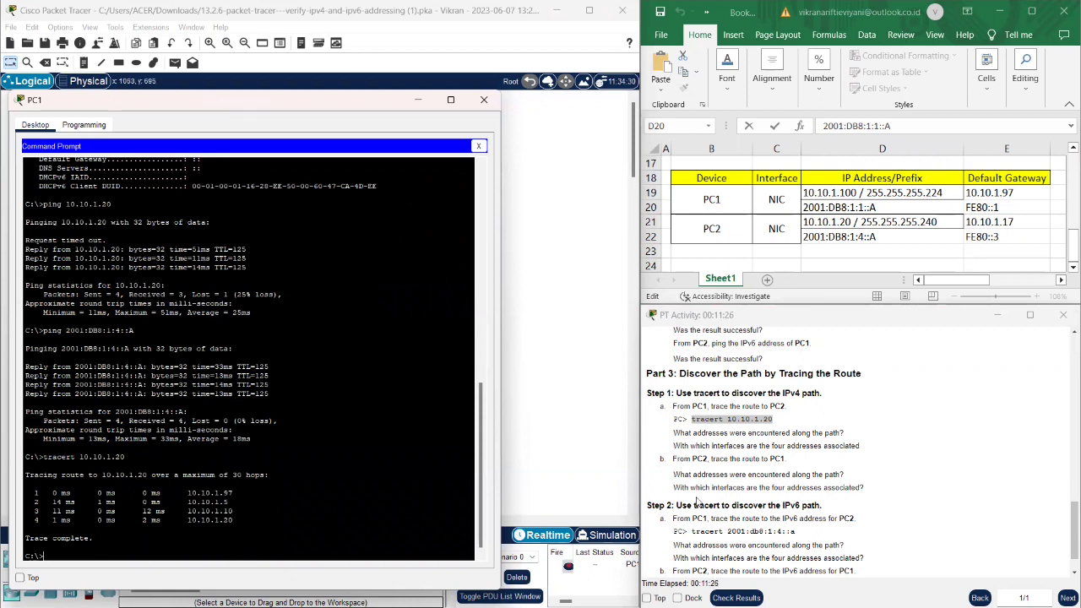
Match the addresses in PC1's IPv4 trace to router interfaces in the activity's Addressing Table and return to Part 3
scroll(755, 503, "down", 1)
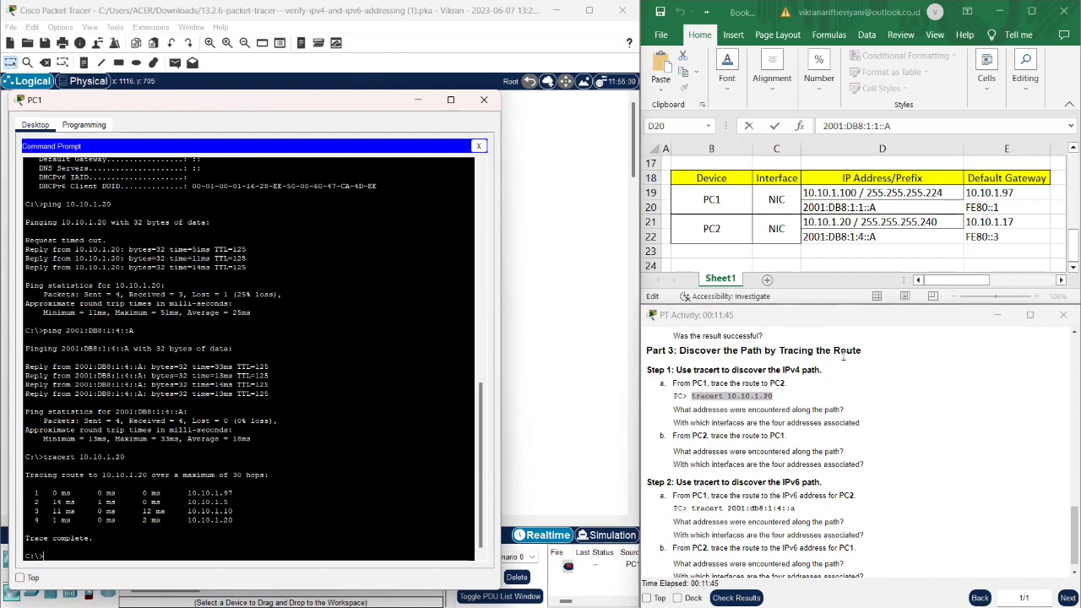
scroll(849, 373, "up", 15)
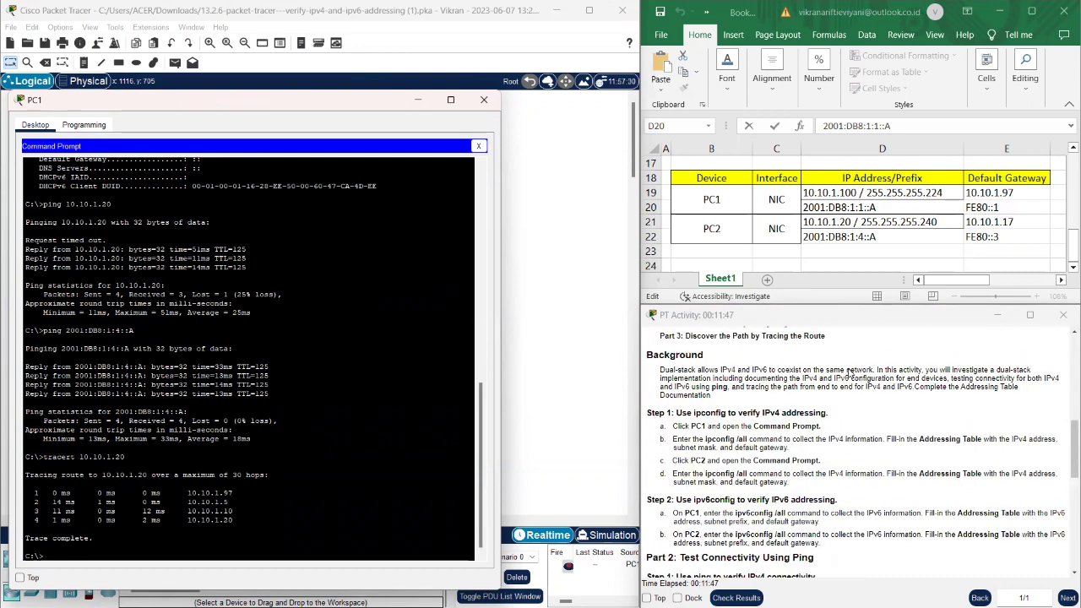
scroll(849, 372, "down", 1)
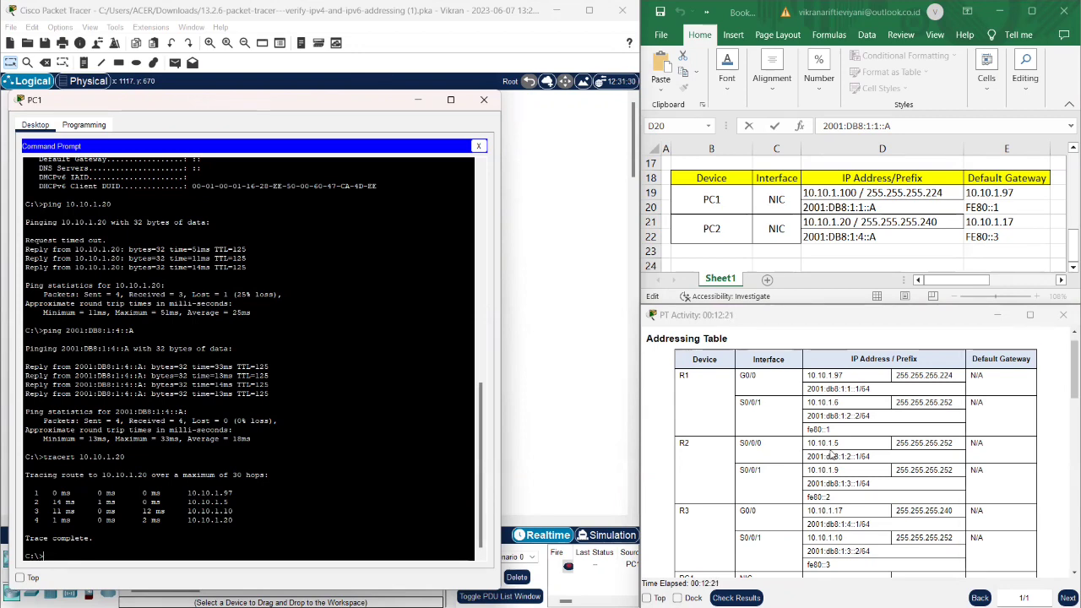
scroll(832, 455, "down", 2)
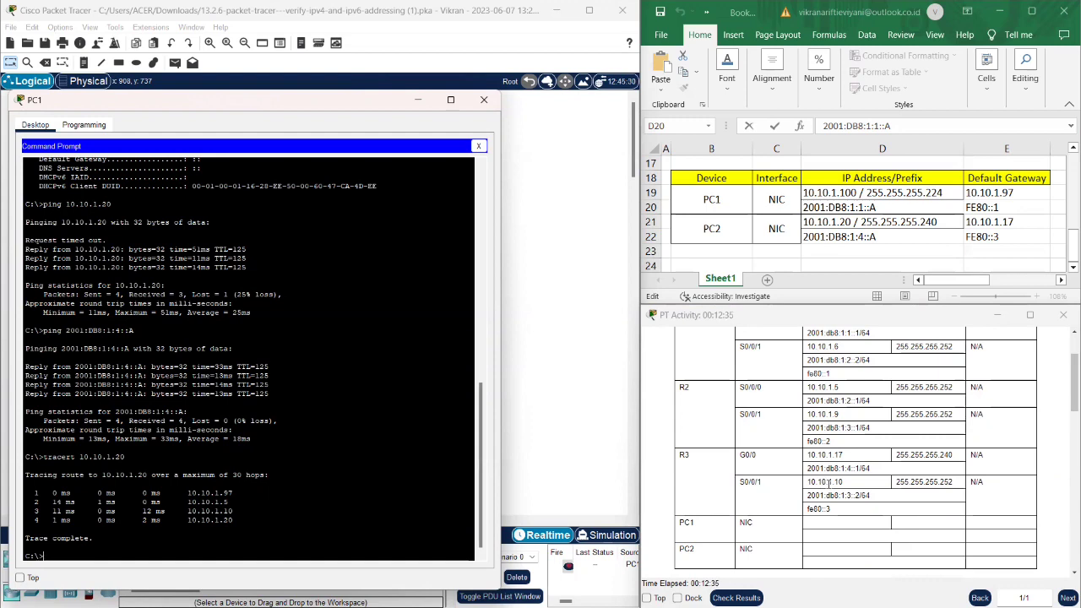
scroll(828, 482, "down", 2)
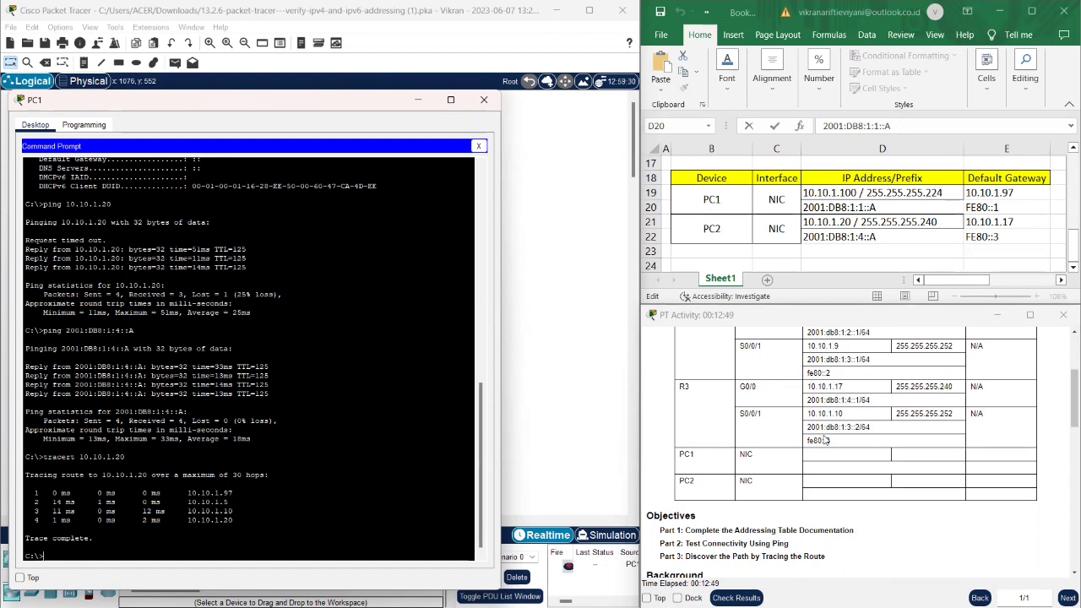
scroll(895, 550, "down", 10)
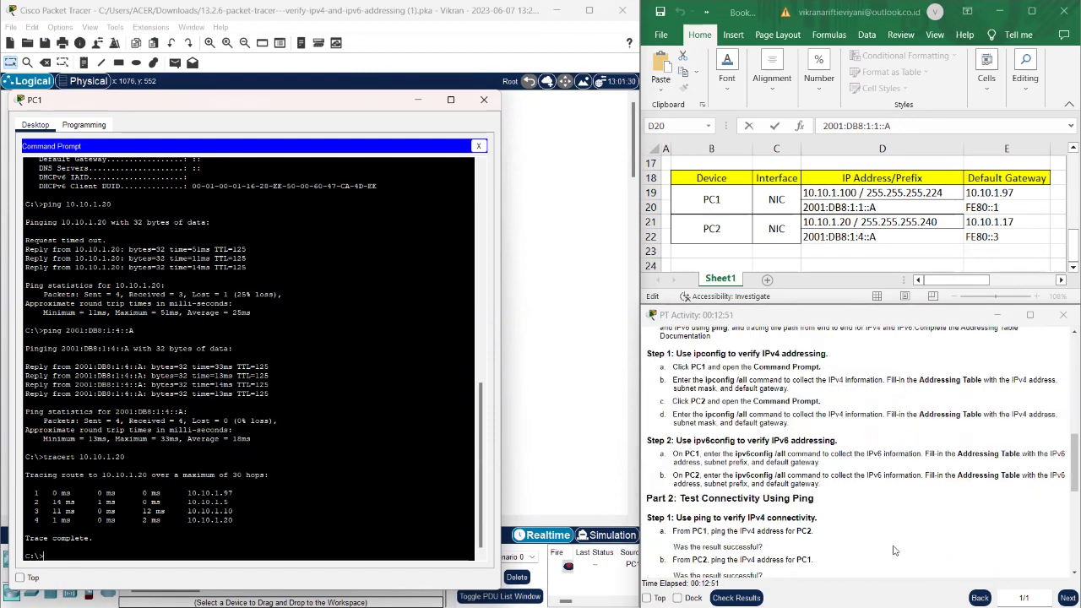
scroll(895, 551, "down", 3)
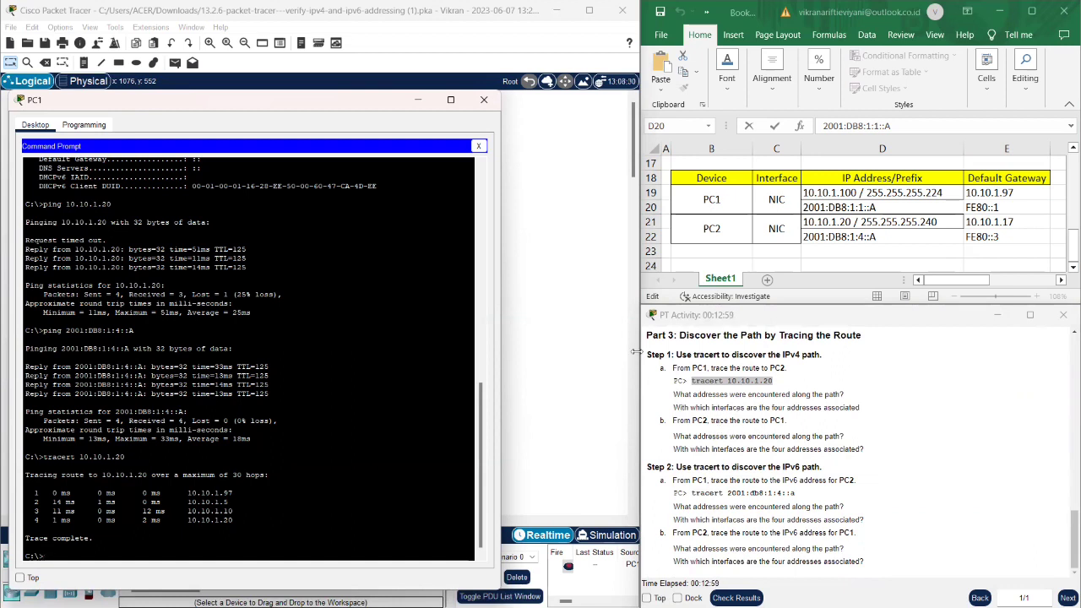
Switch from PC1 to PC2's Command Prompt, placing its window clear of the Excel sheet and activity instructions
left_click(483, 100)
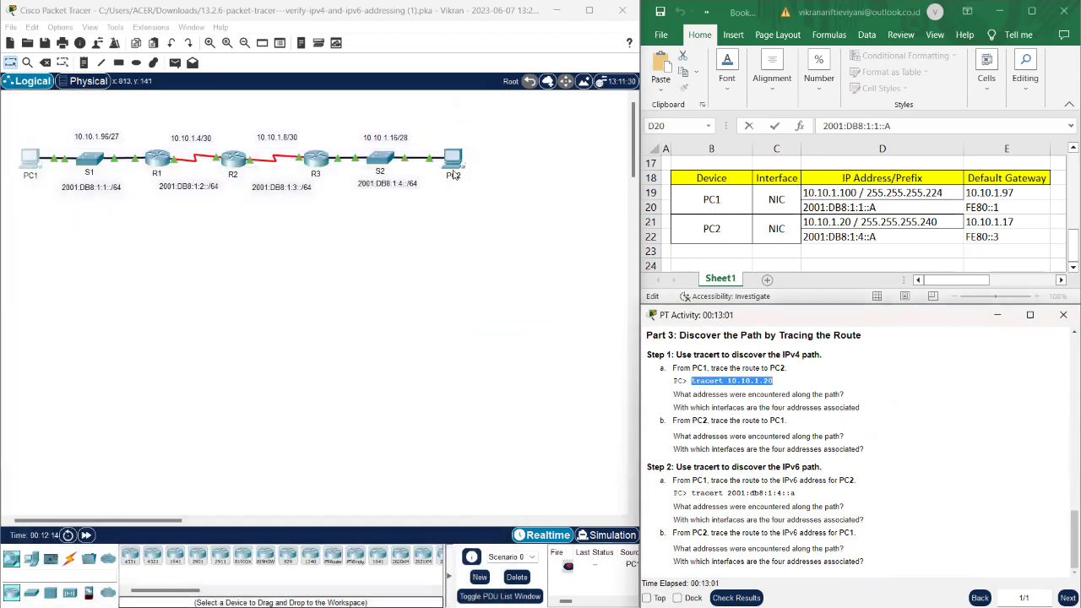
left_click(453, 167)
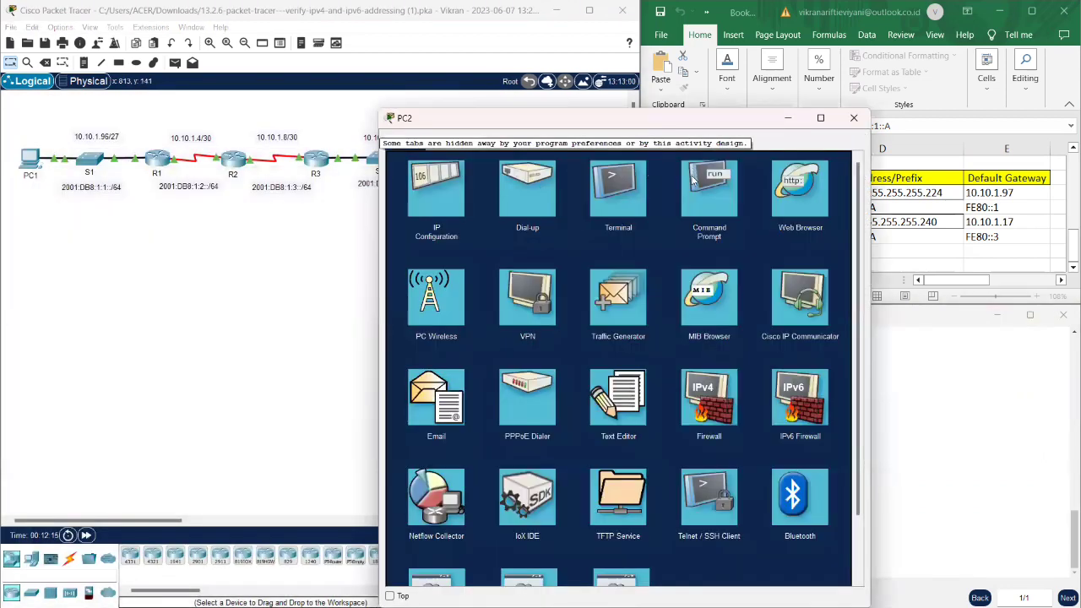
left_click(696, 189)
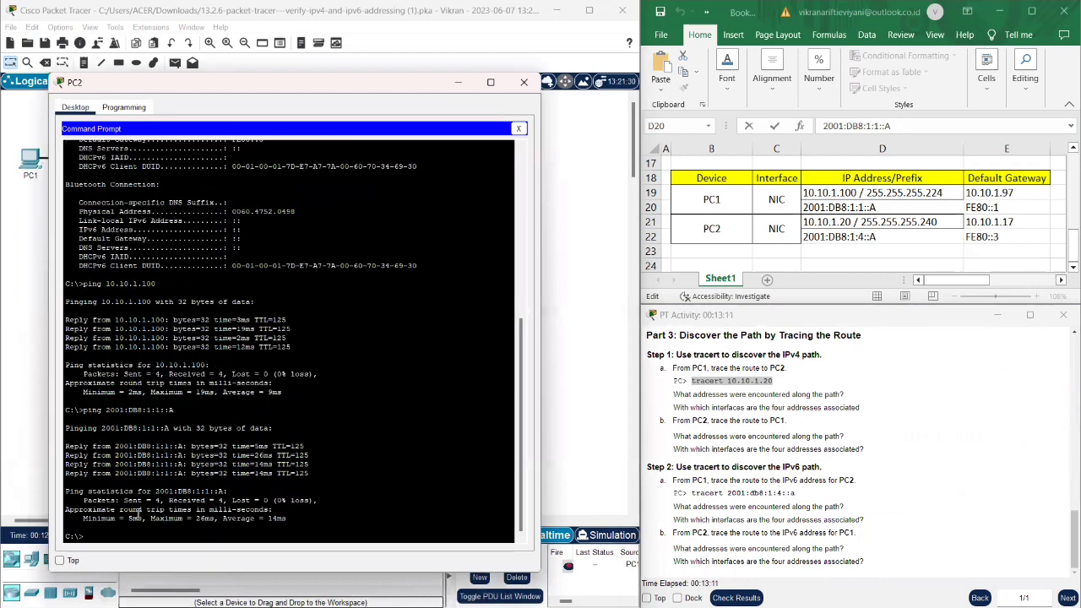
Run tracert 10.10.1.100 from PC2 with the address copied from cell D19, and look up the hops in the activity's Addressing Table
type("tracert")
left_click(856, 193)
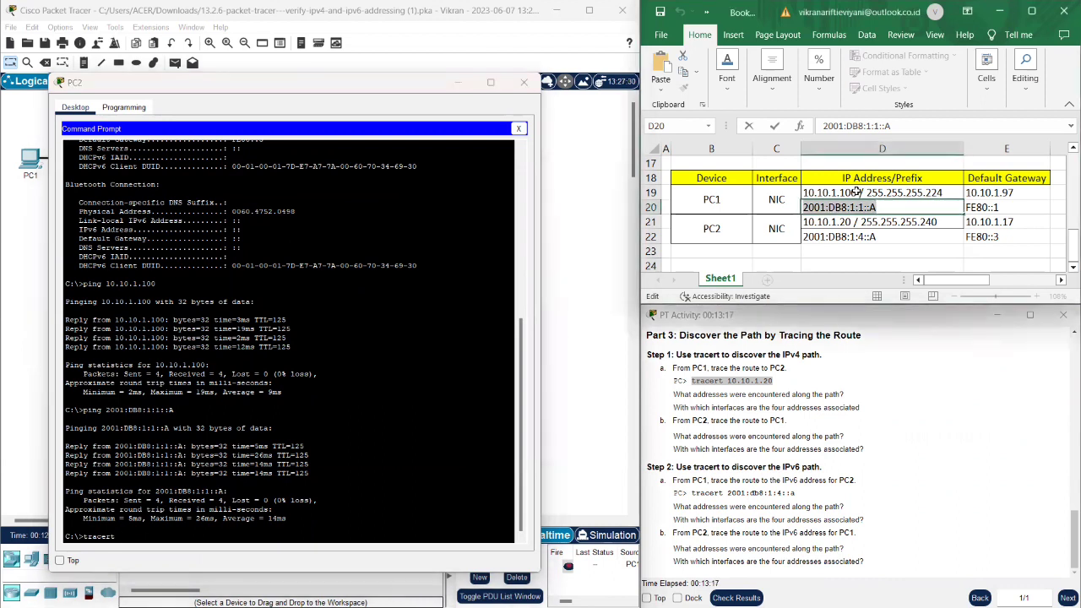
left_click(855, 192)
double_click(855, 193)
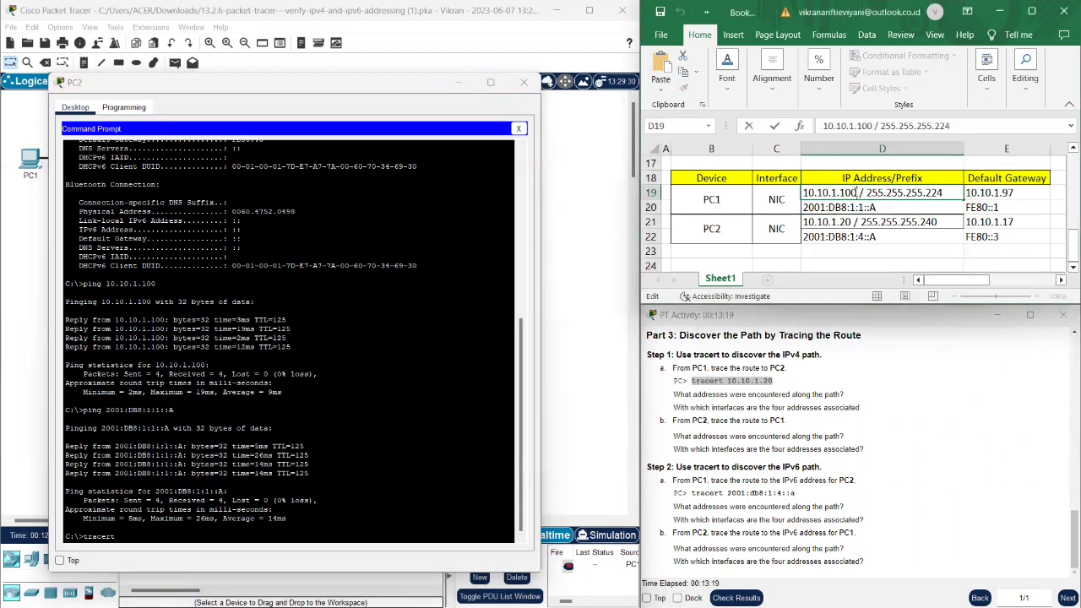
left_click_drag(855, 192, 805, 193)
key("ctrl+c")
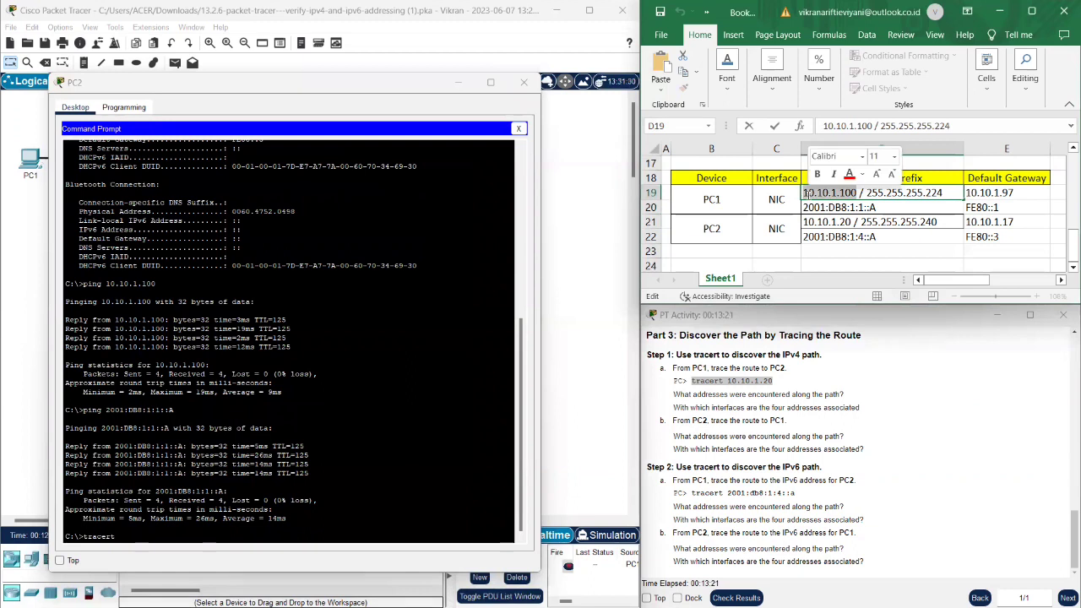
left_click(131, 535)
right_click(131, 535)
left_click(152, 558)
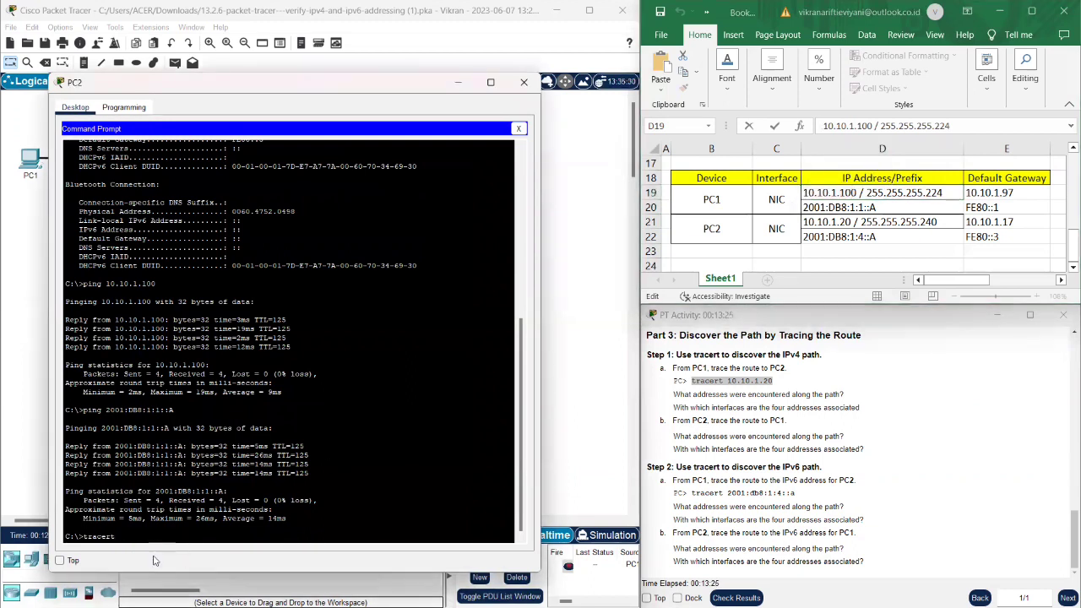
key("Return")
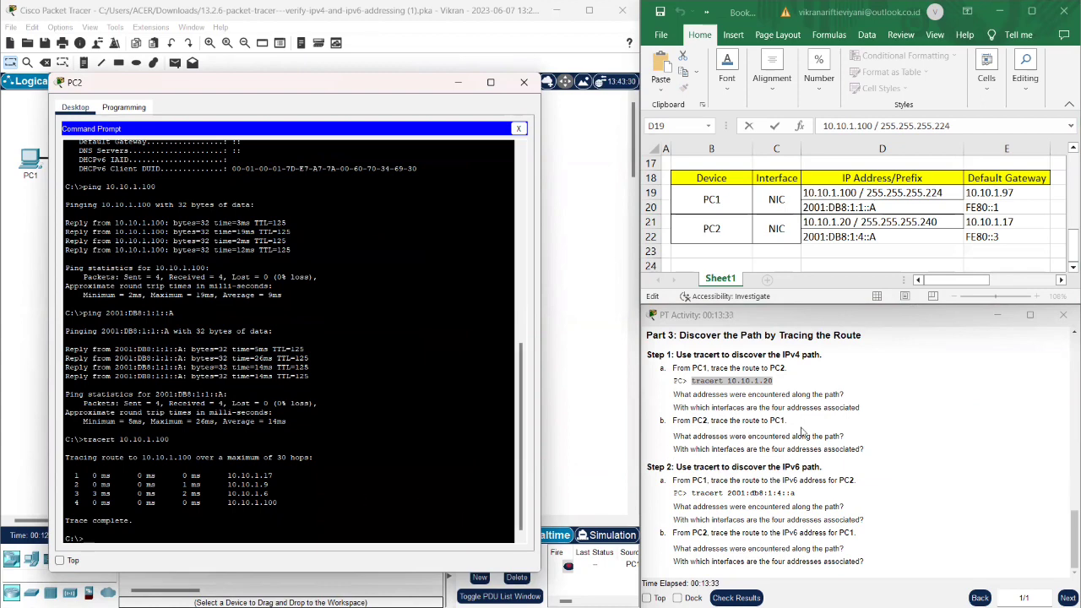
scroll(802, 432, "up", 10)
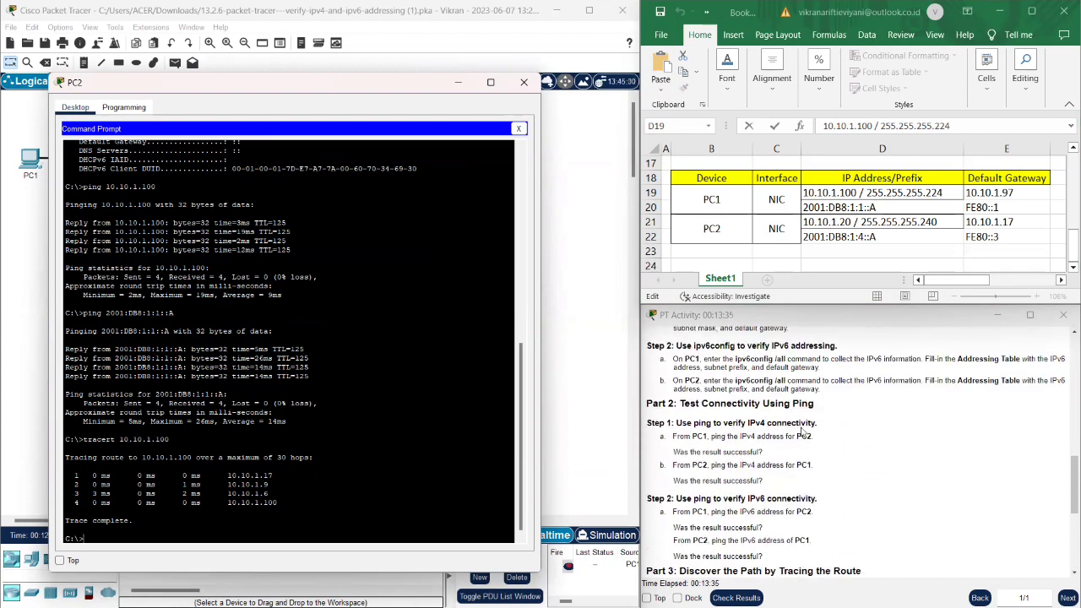
scroll(802, 432, "up", 5)
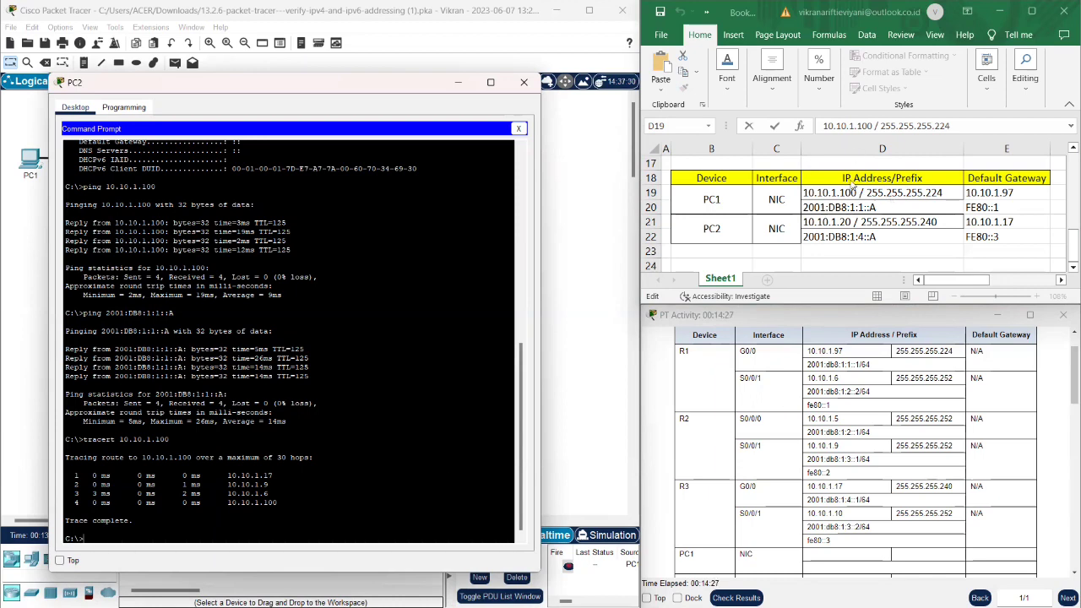
Close PC2, bring Part 3 of the instructions back into view, and reopen PC1's Command Prompt clear of the other windows
left_click(520, 88)
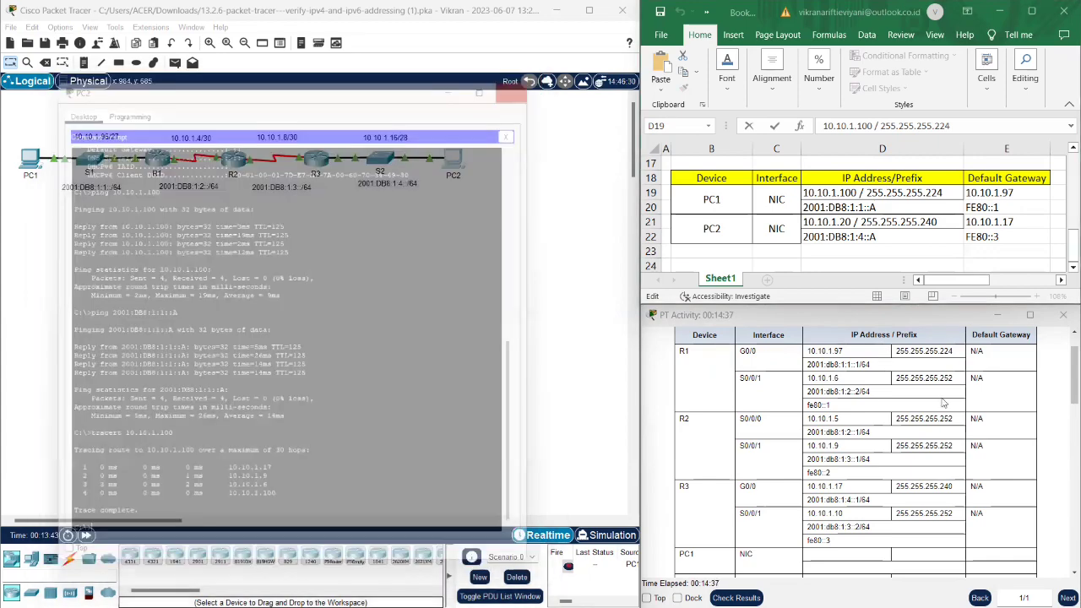
scroll(943, 453, "down", 5)
scroll(944, 453, "down", 10)
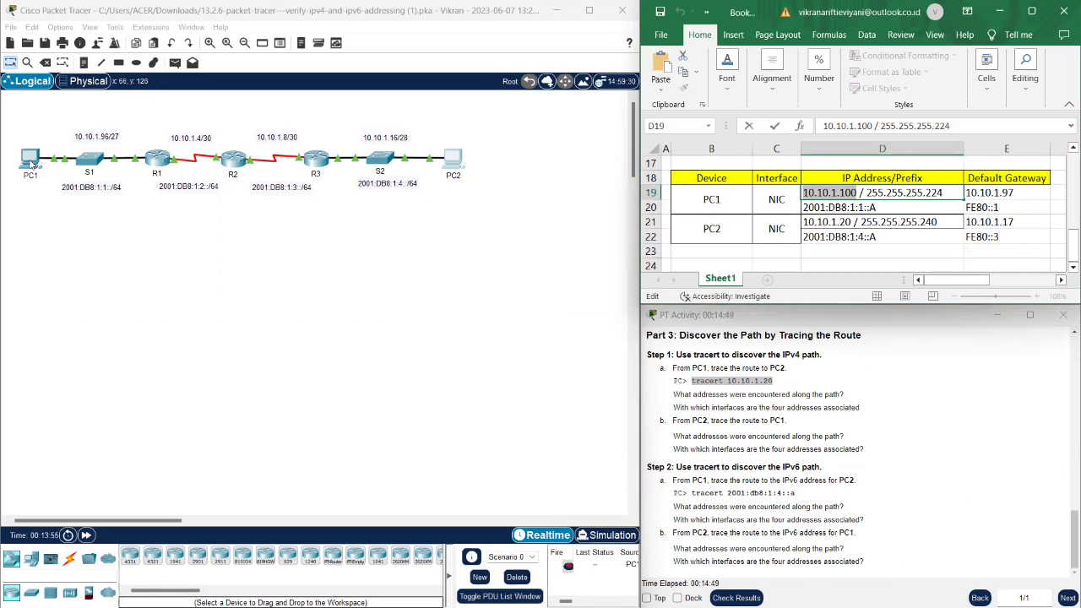
left_click(31, 161)
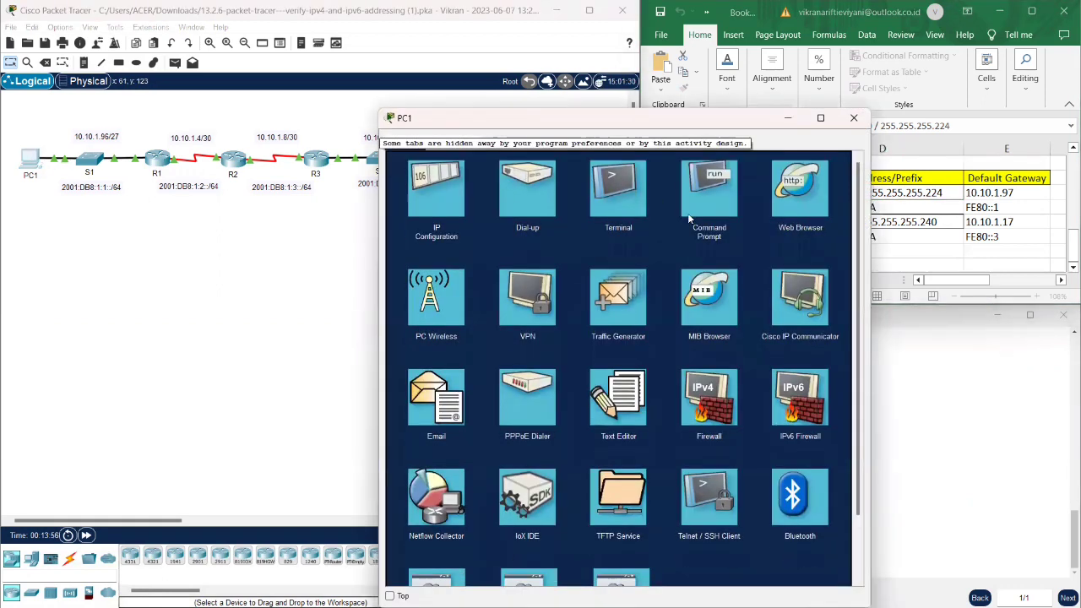
left_click(712, 216)
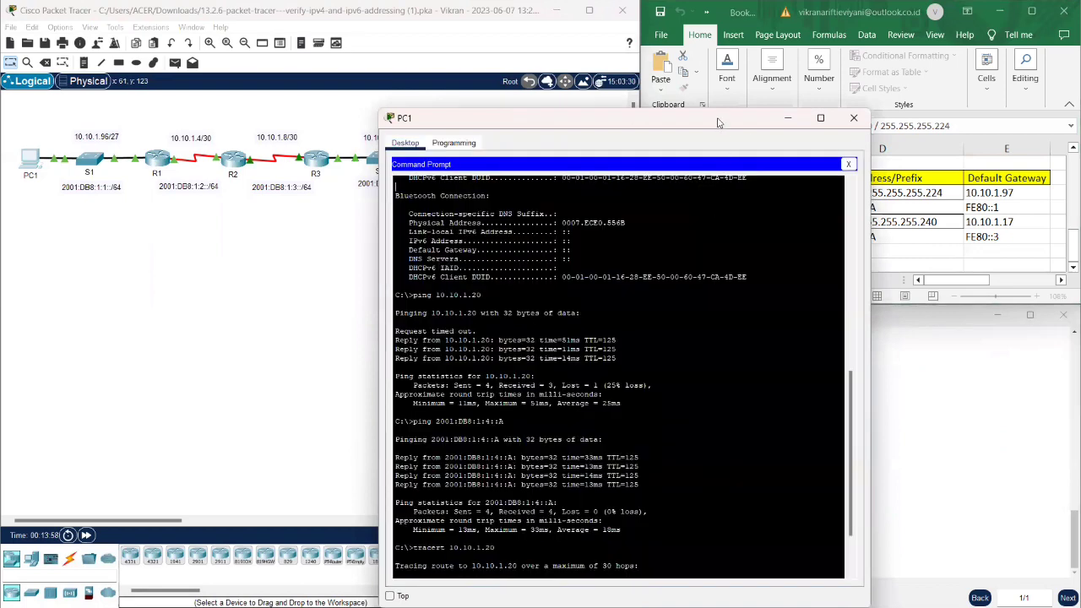
left_click_drag(519, 133, 164, 115)
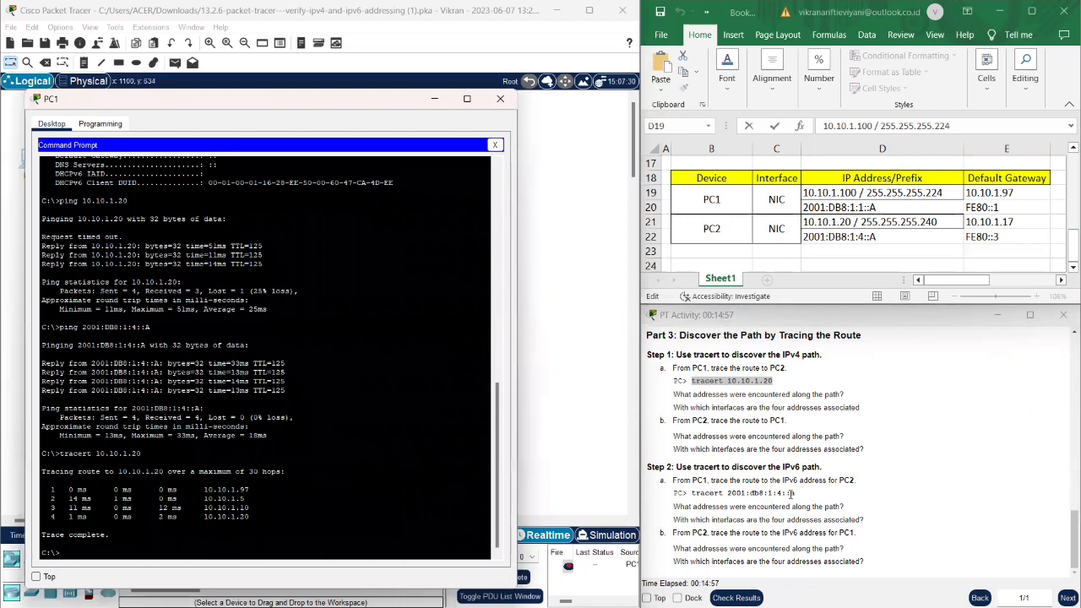
Trace the IPv6 route from PC1 to PC2 by running tracert 2001:db8:1:4::a, copied from Part 3, Step 2
left_click_drag(794, 493, 692, 493)
right_click(692, 493)
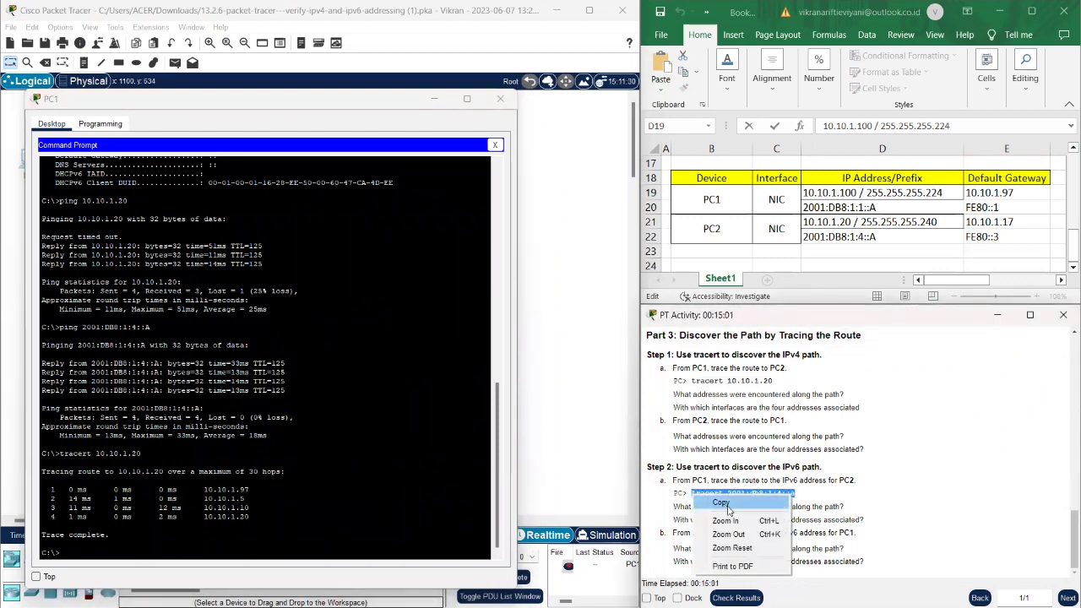
left_click(727, 506)
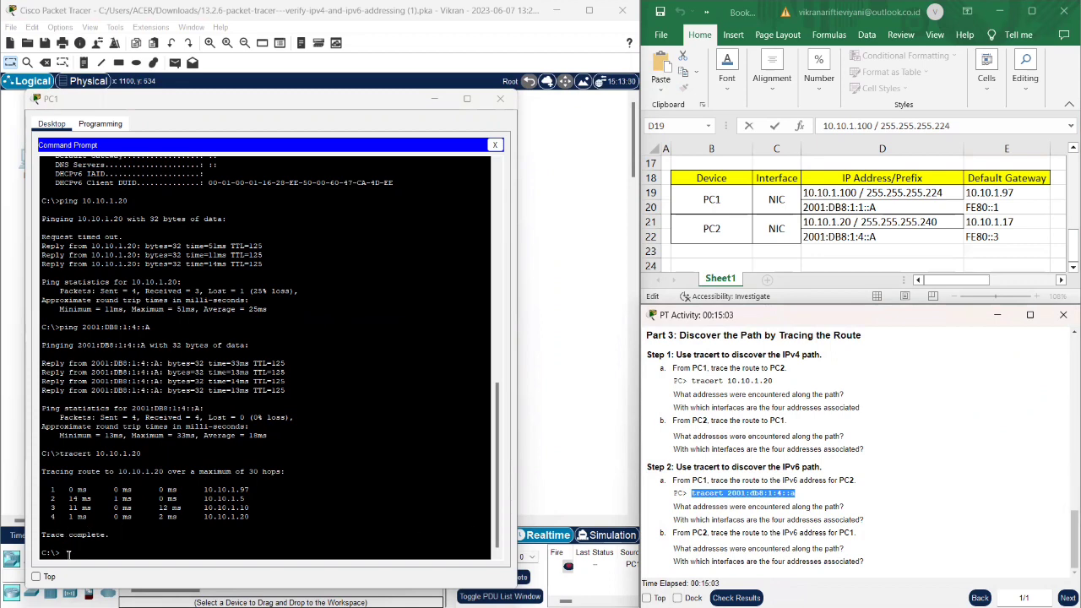
left_click(69, 553)
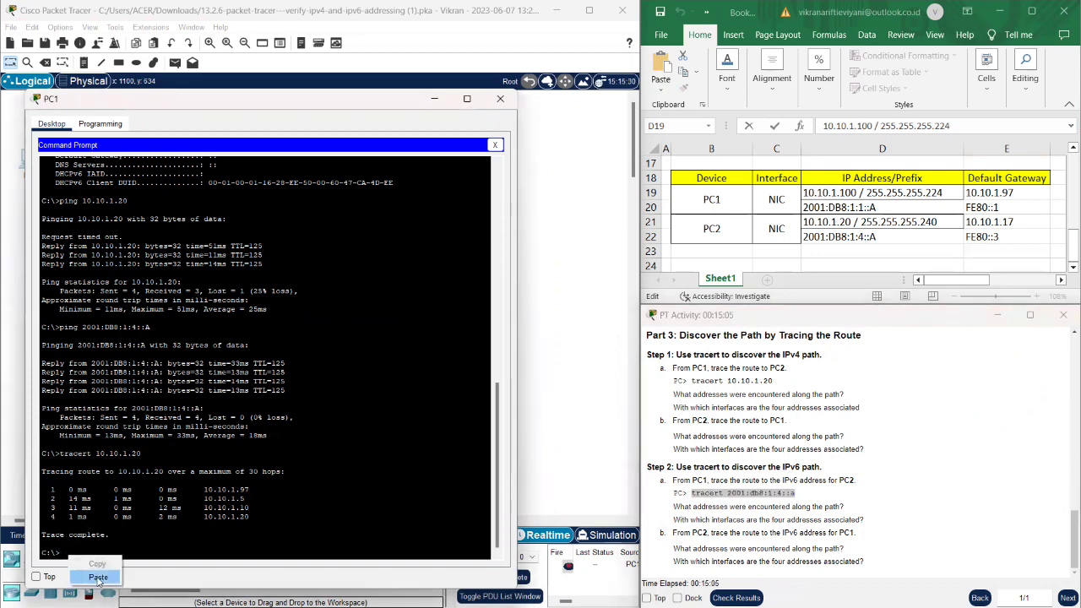
key("ctrl+v")
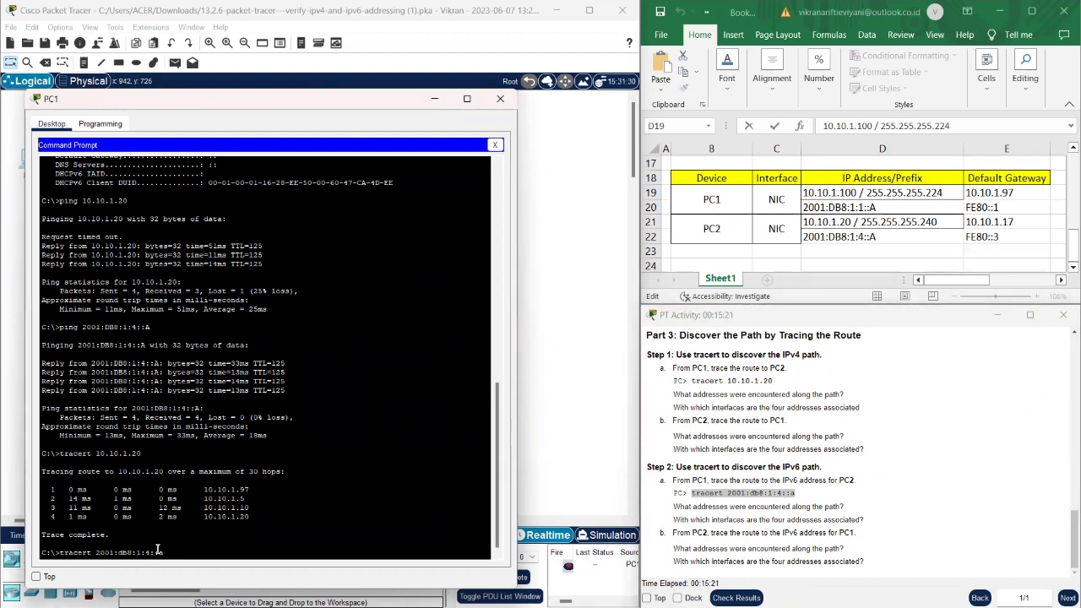
key("Return")
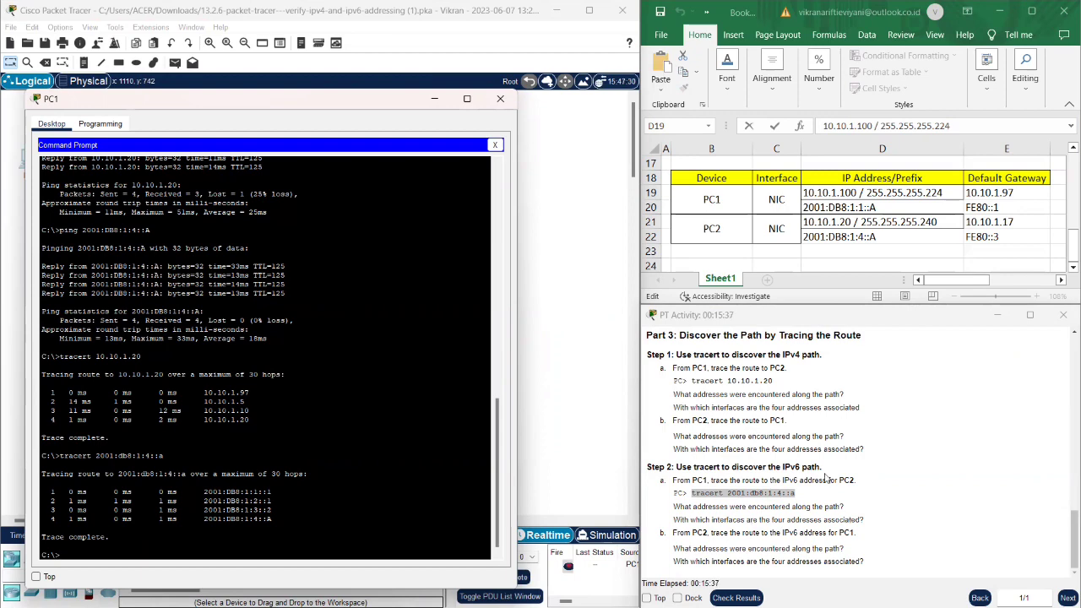
Match the hops of PC1's IPv6 trace to router interfaces in the activity's Addressing Table
scroll(825, 478, "up", 5)
scroll(826, 478, "up", 4)
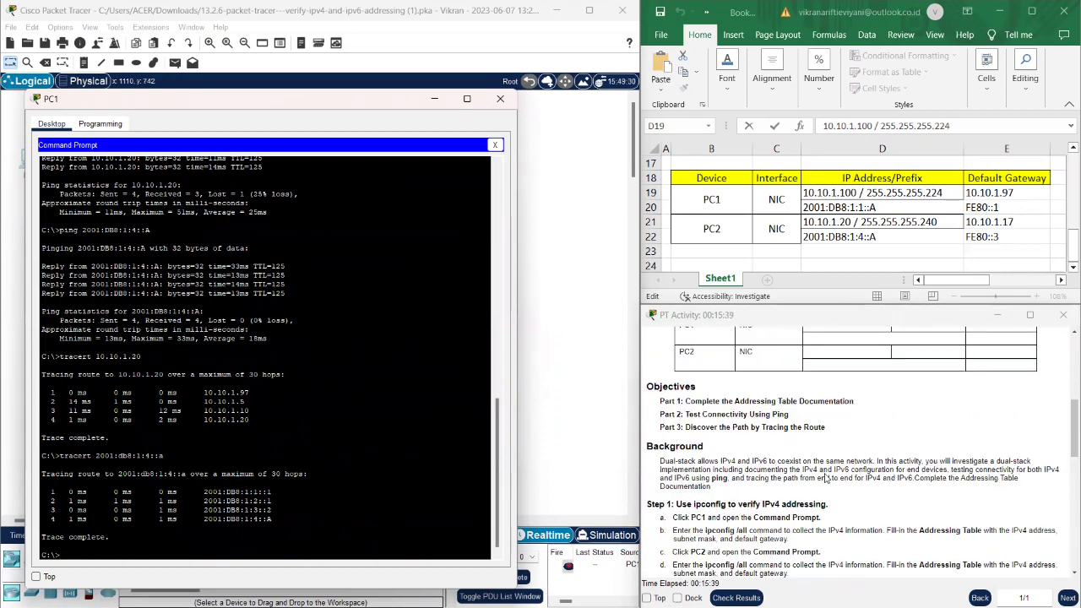
scroll(826, 478, "up", 3)
scroll(826, 478, "up", 4)
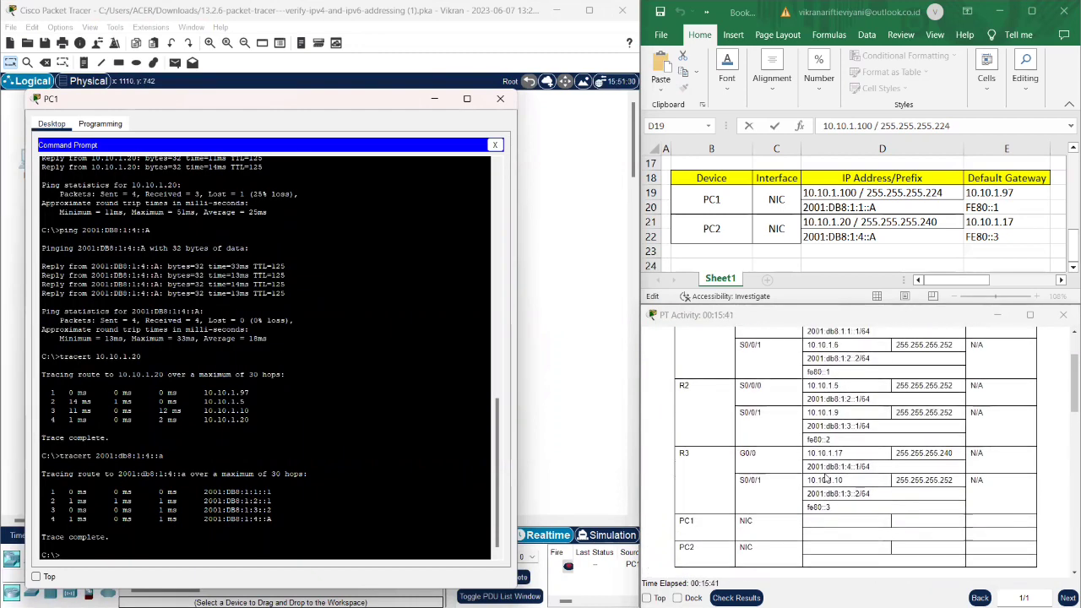
scroll(826, 478, "down", 1)
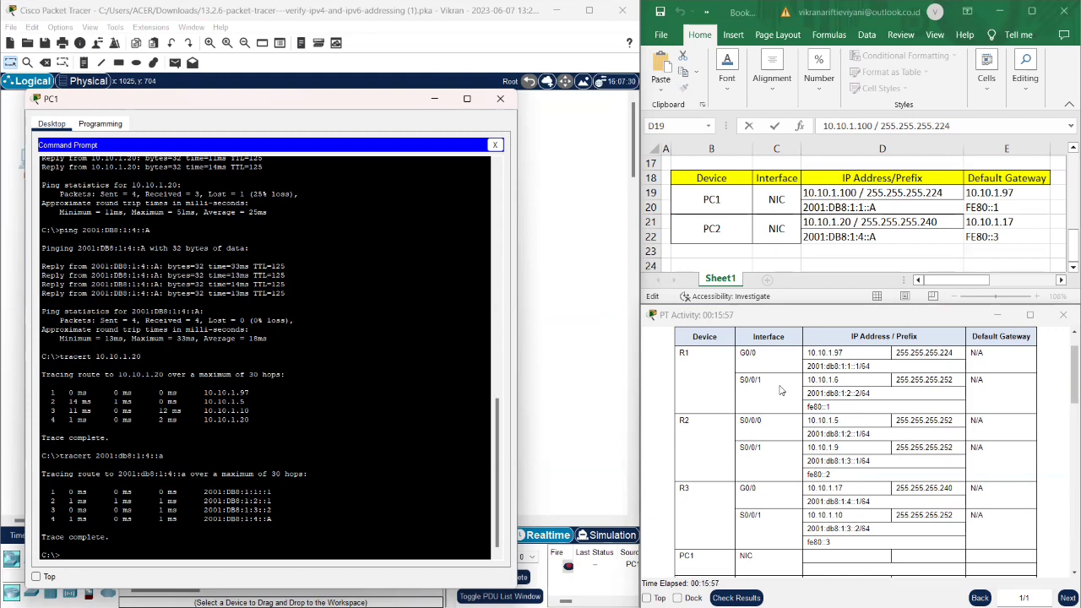
scroll(780, 390, "down", 1)
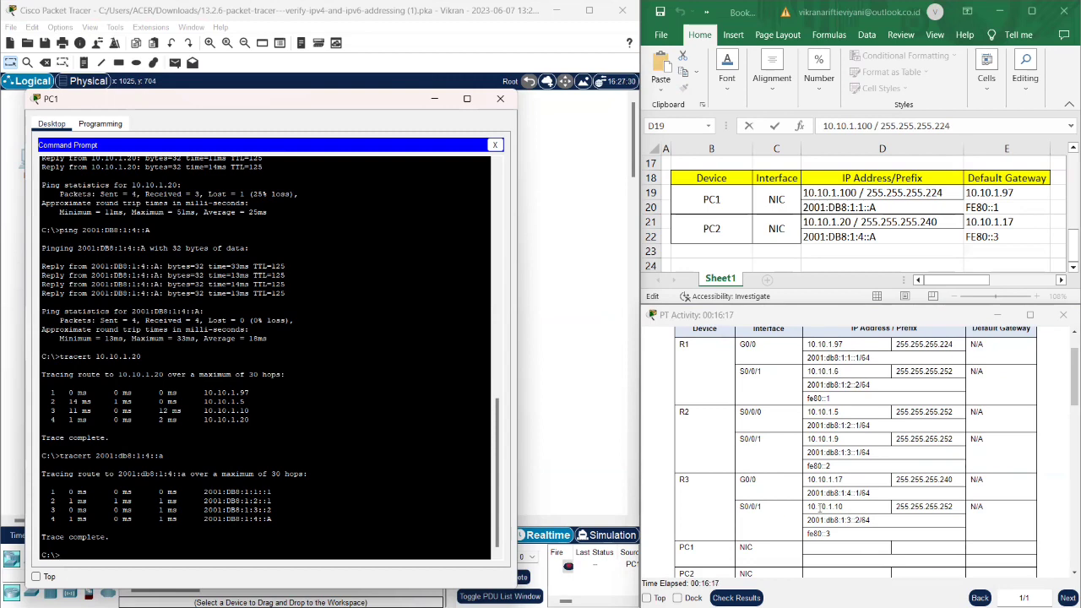
scroll(818, 507, "down", 1)
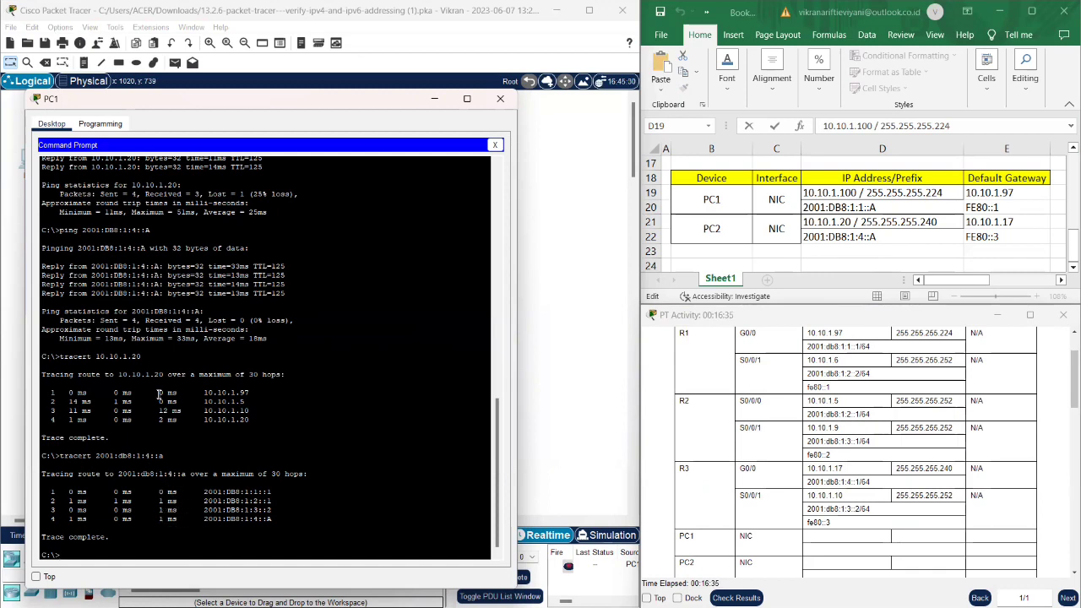
Switch from PC1 to PC2's Command Prompt, placing its window clear of the Excel sheet and instructions, and bring Part 3 back into view
left_click(502, 102)
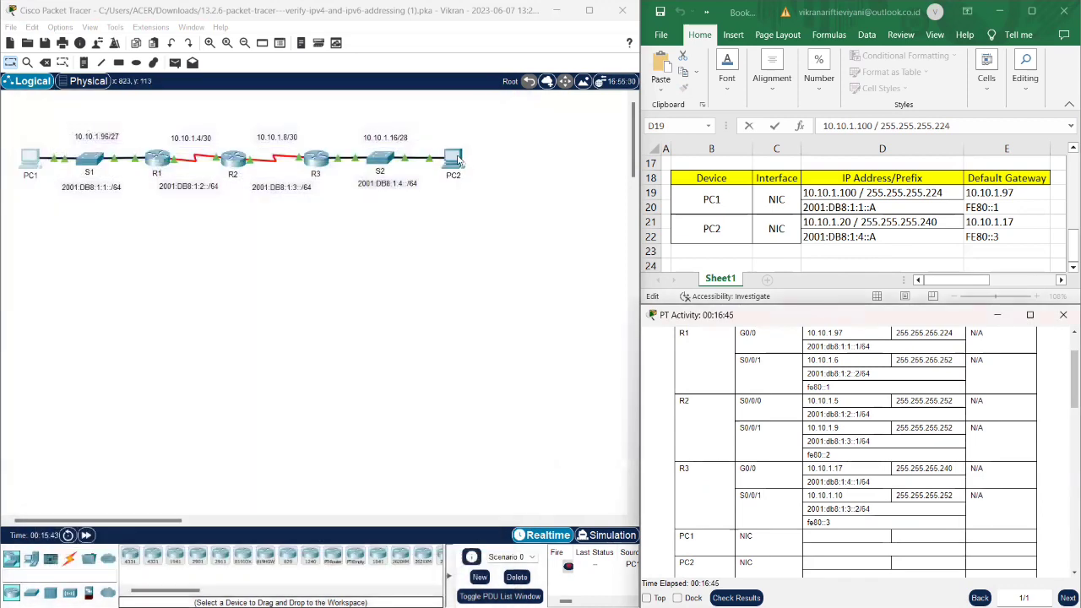
left_click(454, 160)
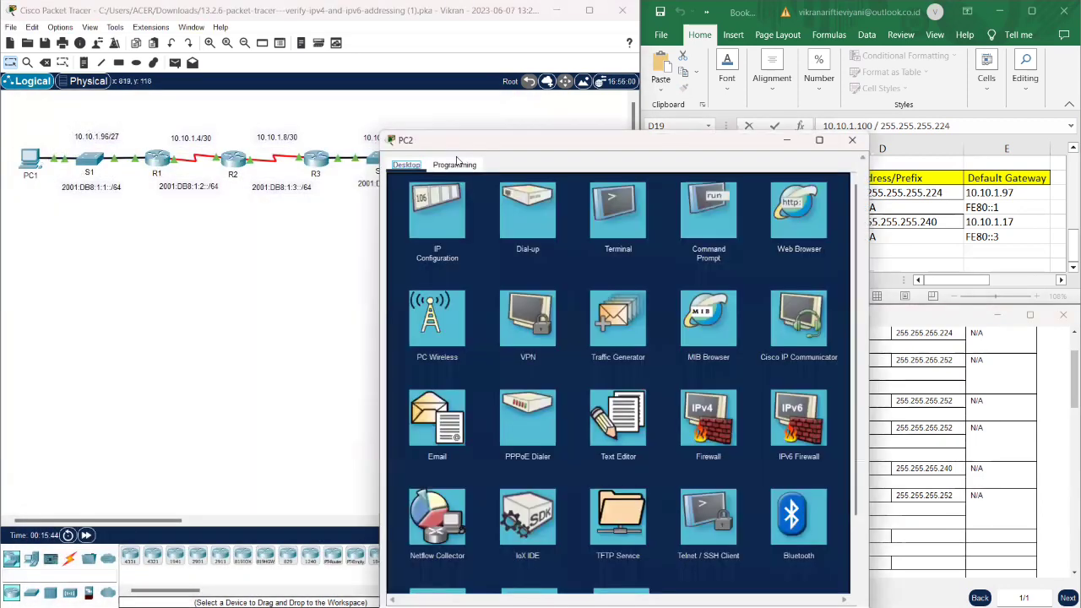
left_click(709, 213)
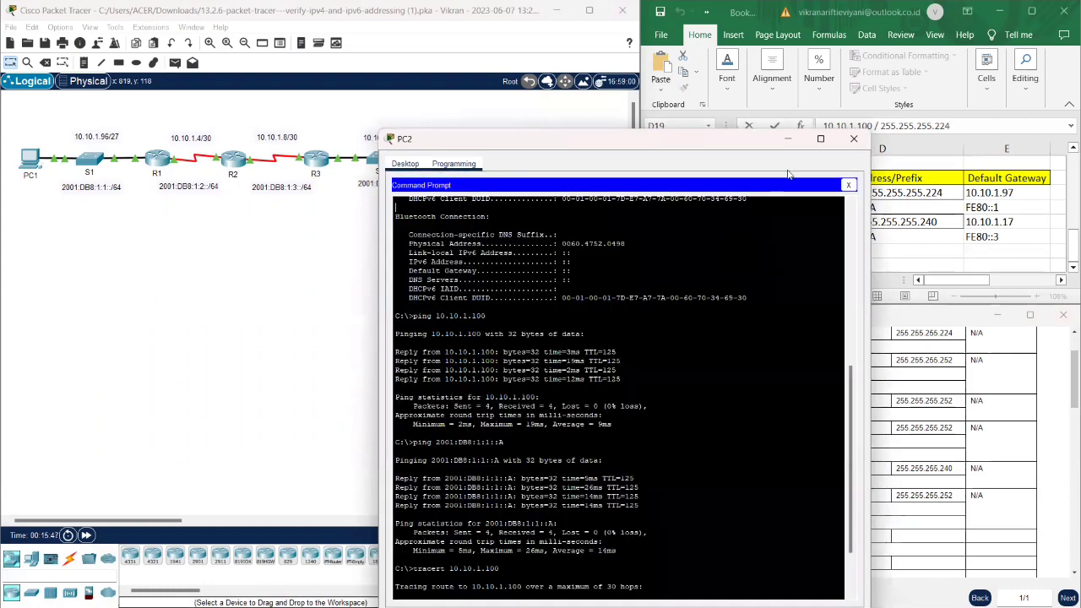
left_click_drag(536, 141, 200, 90)
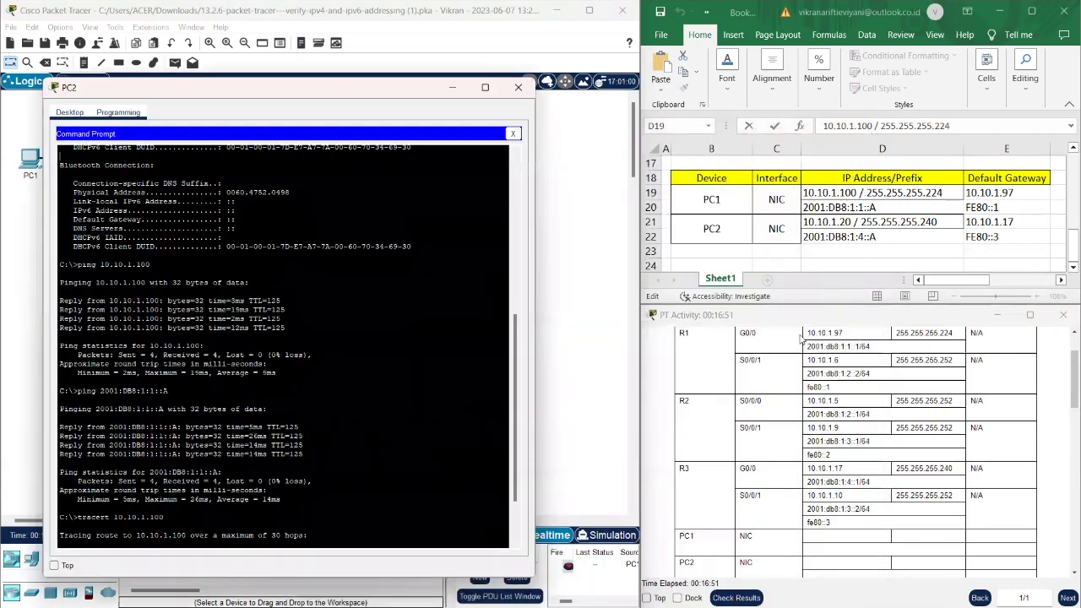
scroll(906, 469, "down", 15)
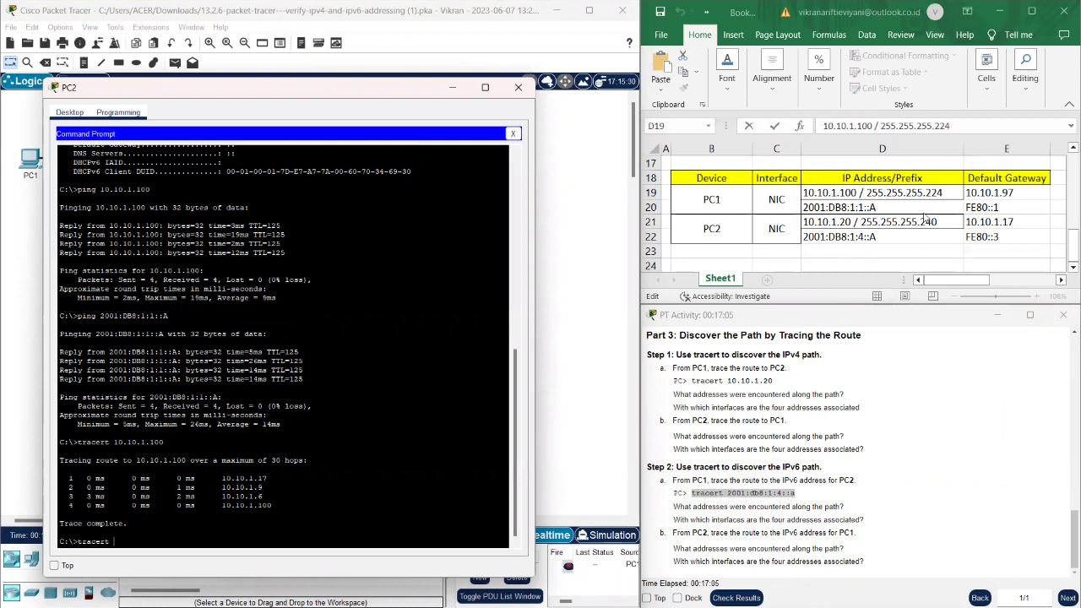
Trace the IPv6 route from PC2 to PC1 by running tracert 2001:DB8:1:1::A, with the address copied from cell D20
left_click(875, 205)
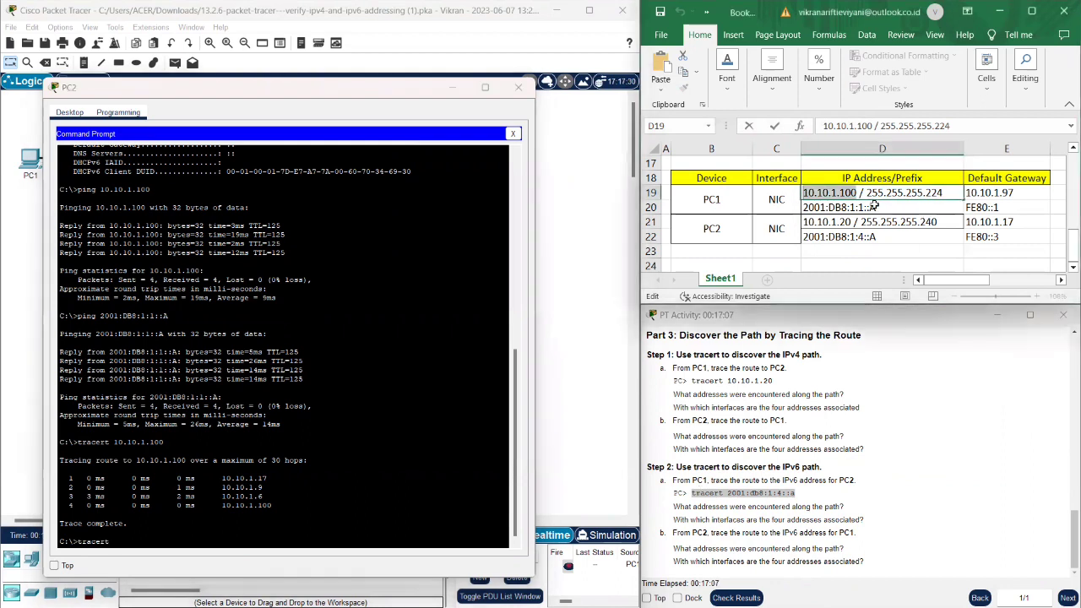
double_click(875, 205)
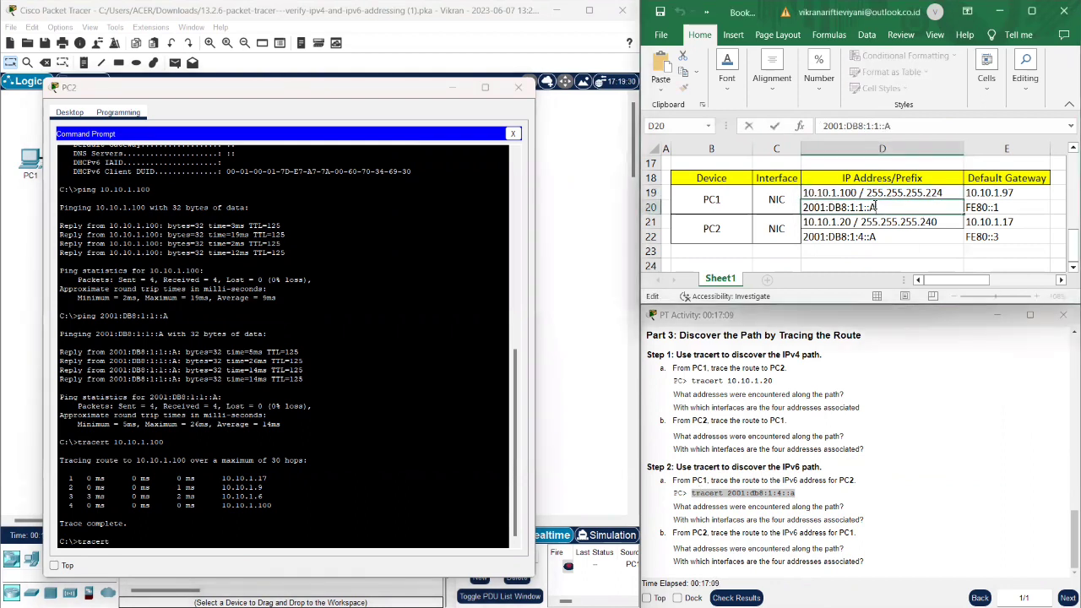
double_click(875, 206)
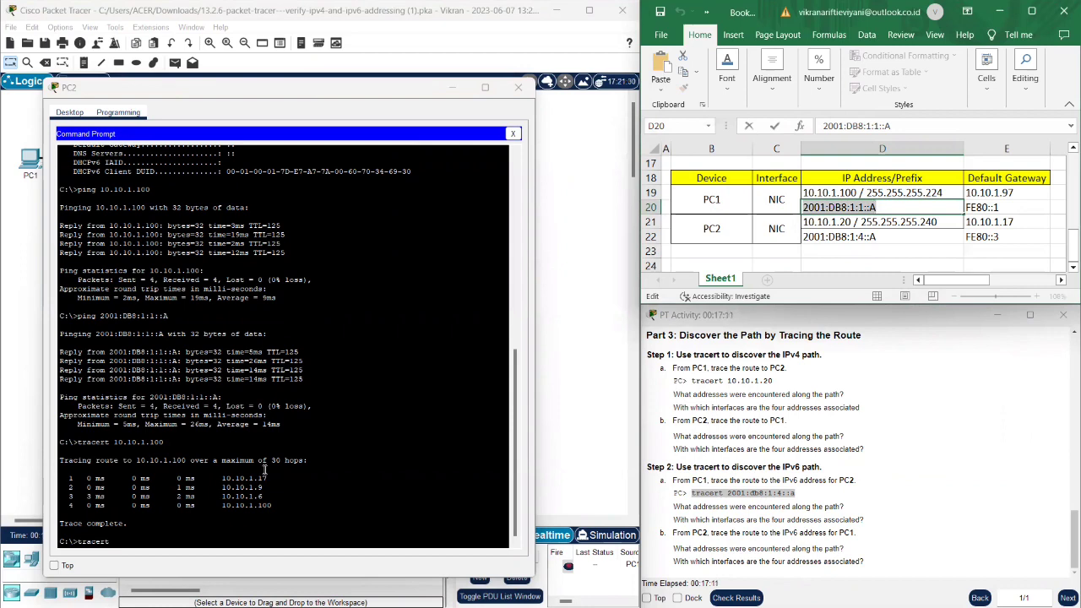
left_click(113, 541)
right_click(112, 541)
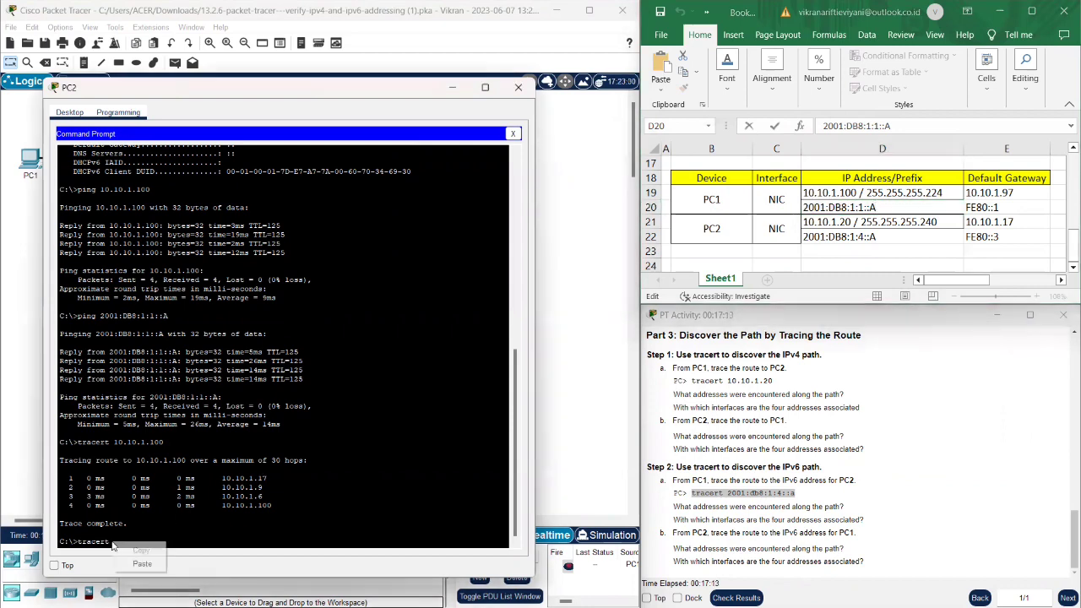
left_click(142, 564)
key("Return")
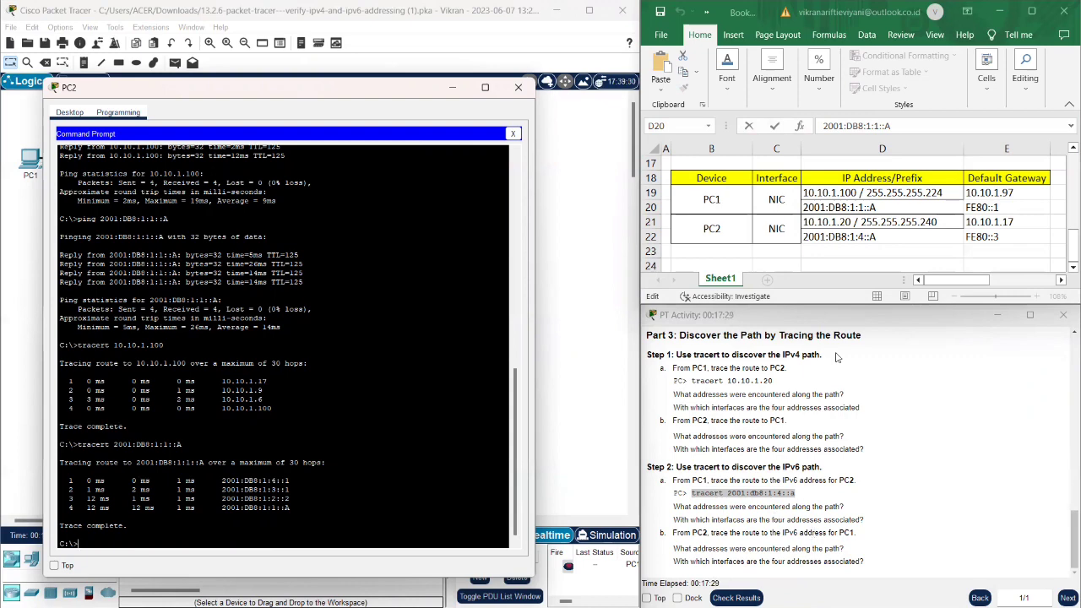
Look up the hops of PC2's IPv6 trace in the Addressing Table to identify their router interfaces
scroll(836, 357, "up", 15)
scroll(836, 358, "down", 4)
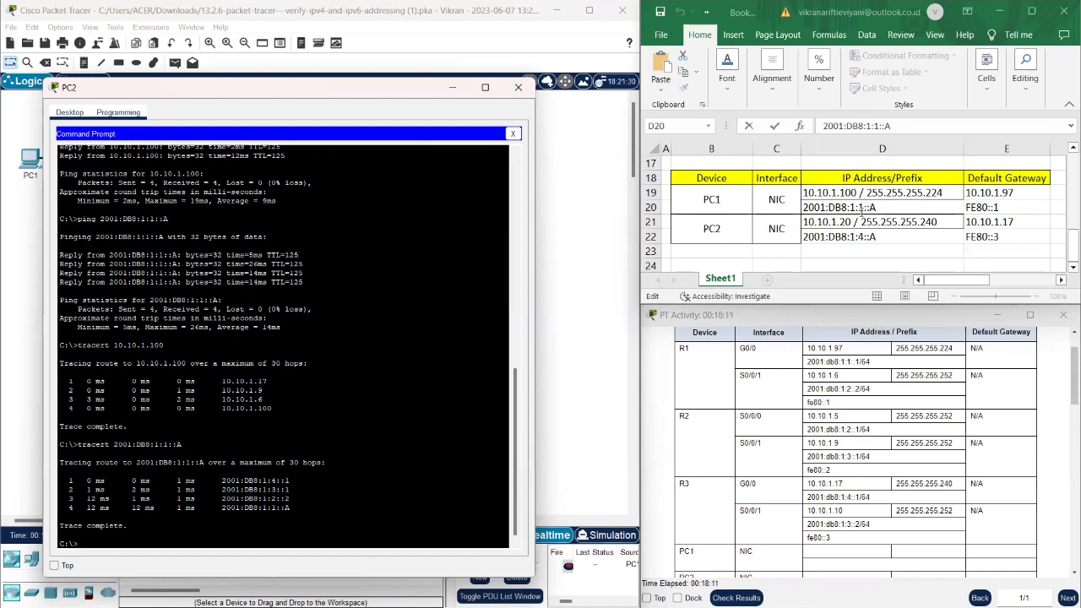
scroll(857, 490, "down", 4)
scroll(857, 490, "up", 1)
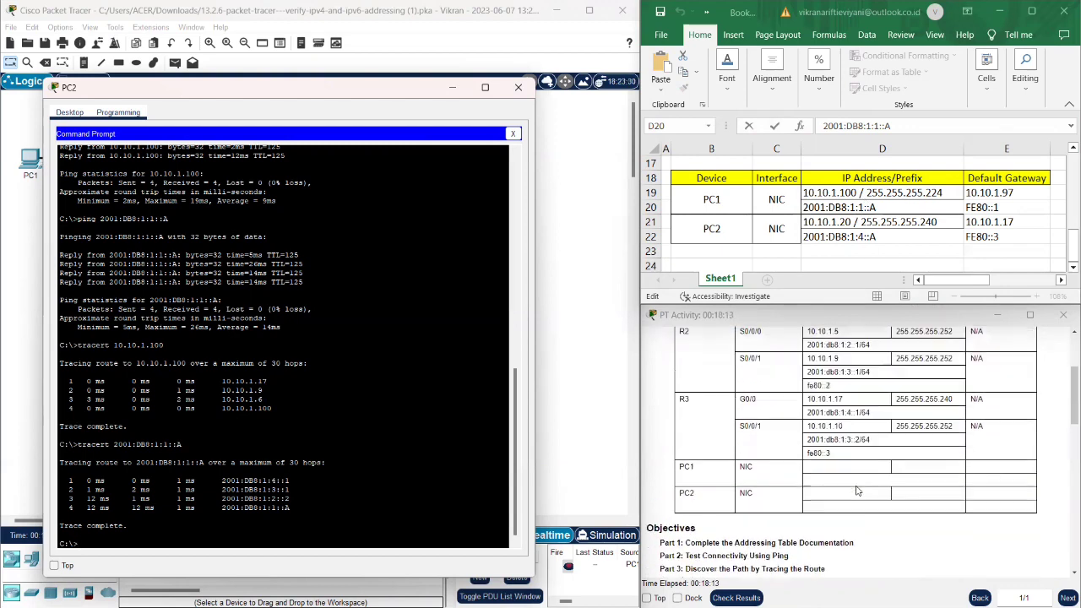
scroll(857, 491, "up", 2)
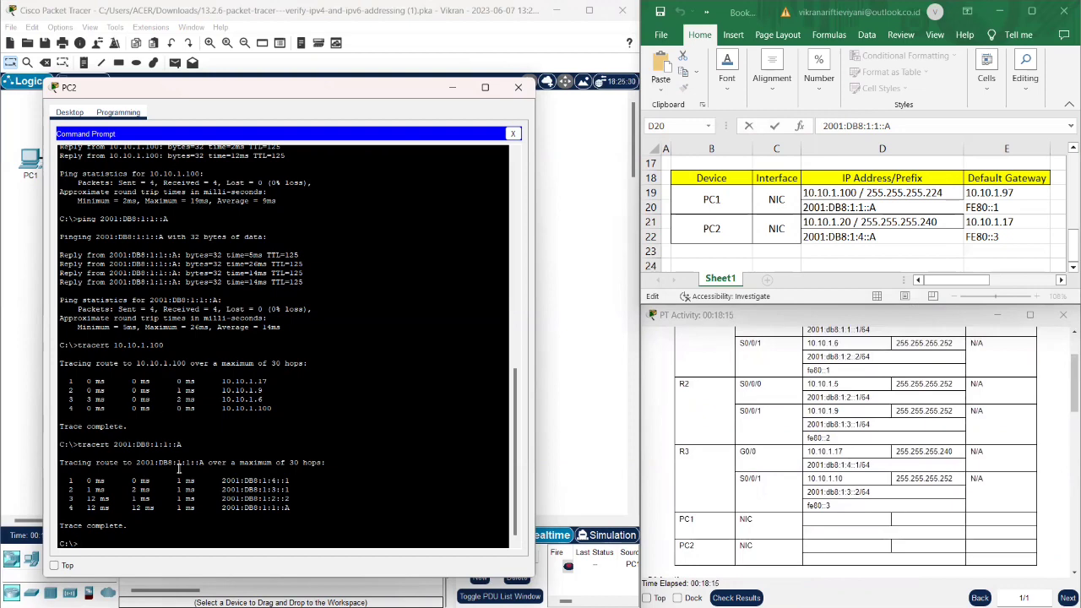